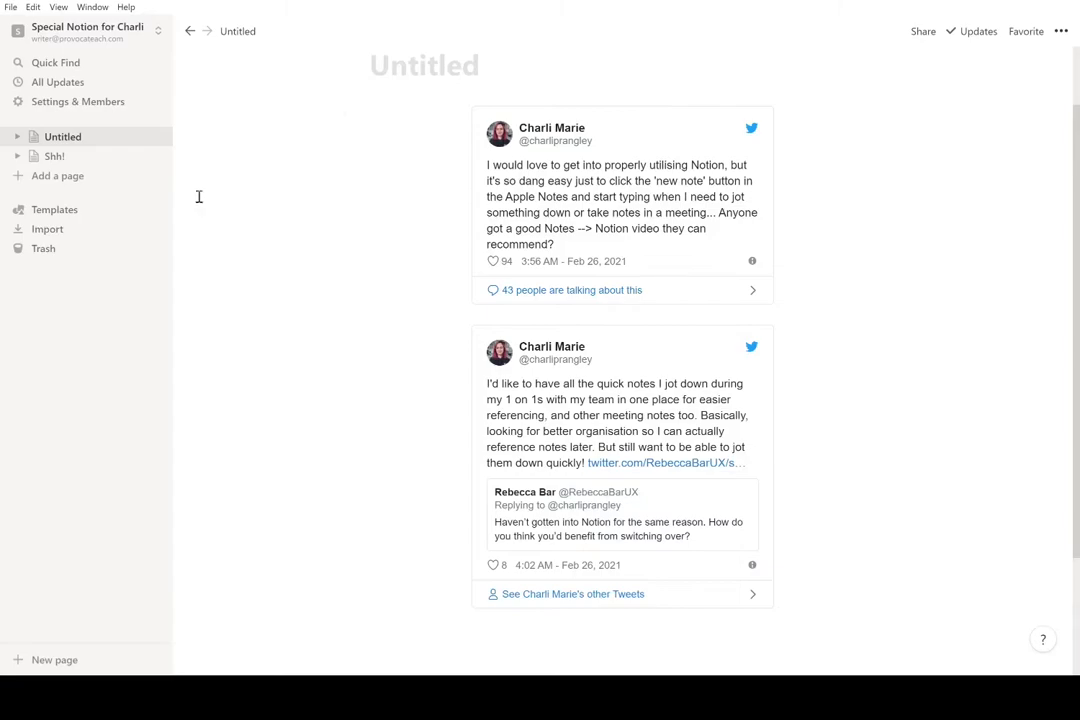
- Open the template gallery and browse the Reading List template's Media table of podcasts, articles, films and journals
{"action": "left_click", "coordinate": [134, 219]}
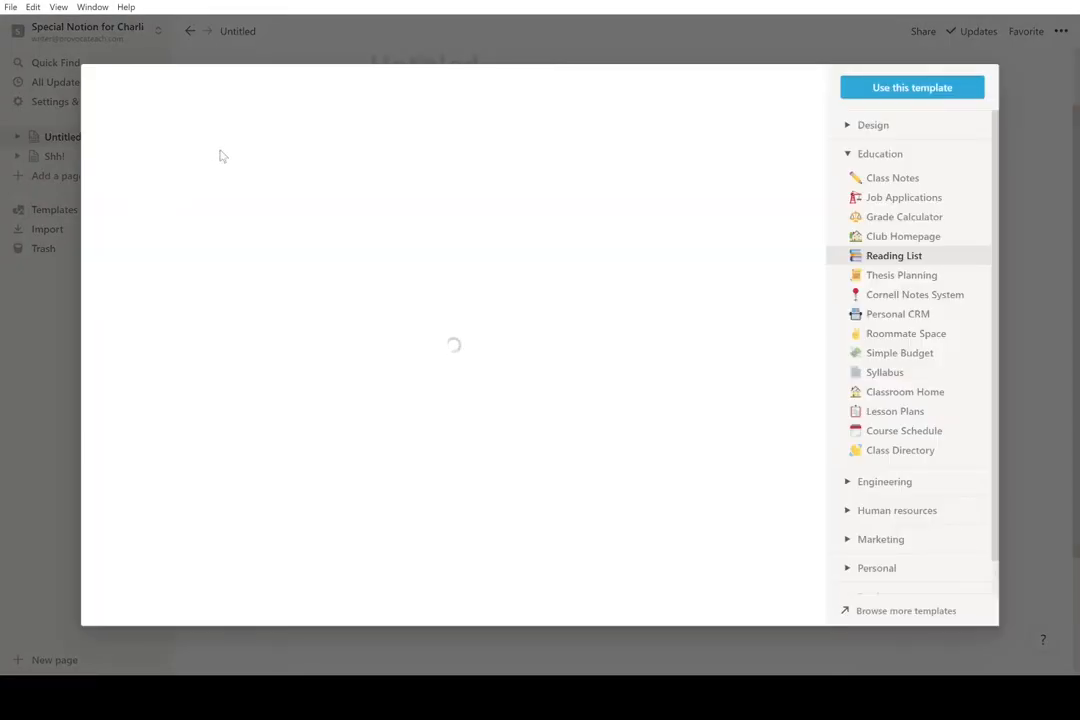
{"action": "scroll", "coordinate": [427, 274], "scroll_direction": "down", "scroll_amount": 1}
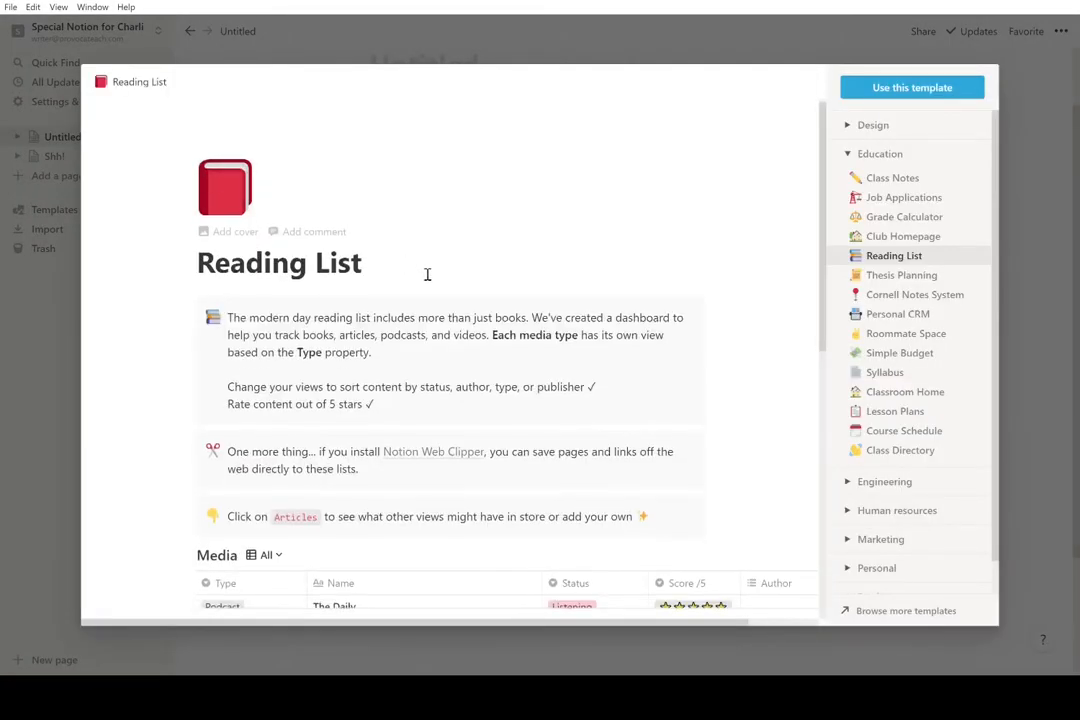
{"action": "scroll", "coordinate": [205, 222], "scroll_direction": "down", "scroll_amount": 2}
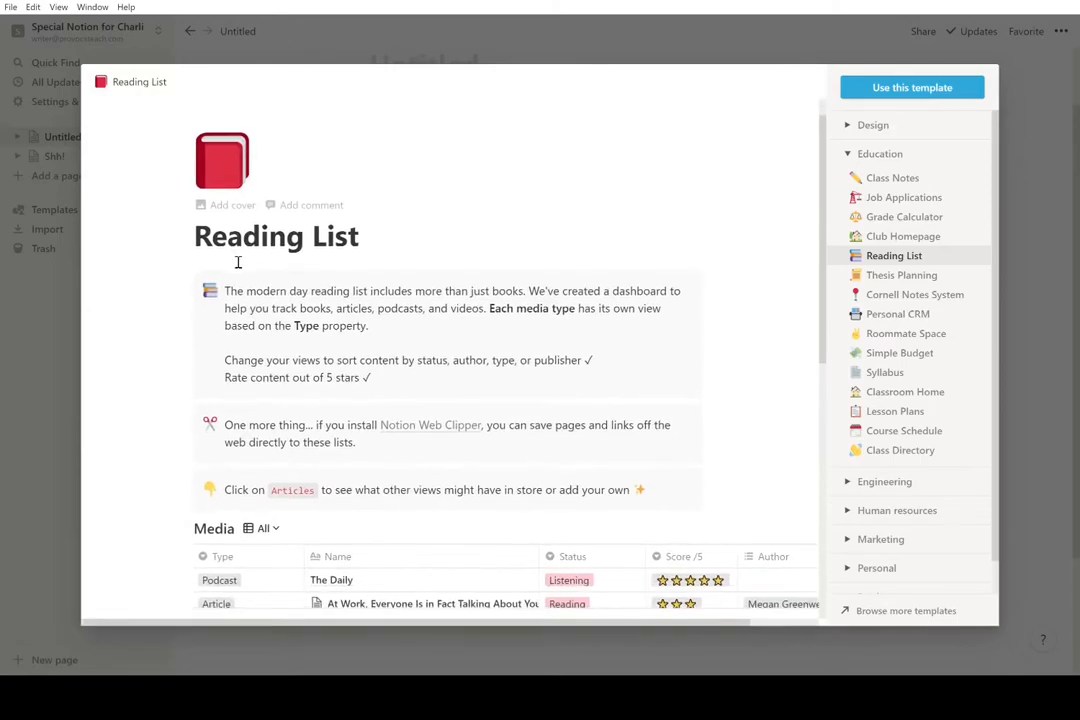
{"action": "scroll", "coordinate": [212, 271], "scroll_direction": "down", "scroll_amount": 5}
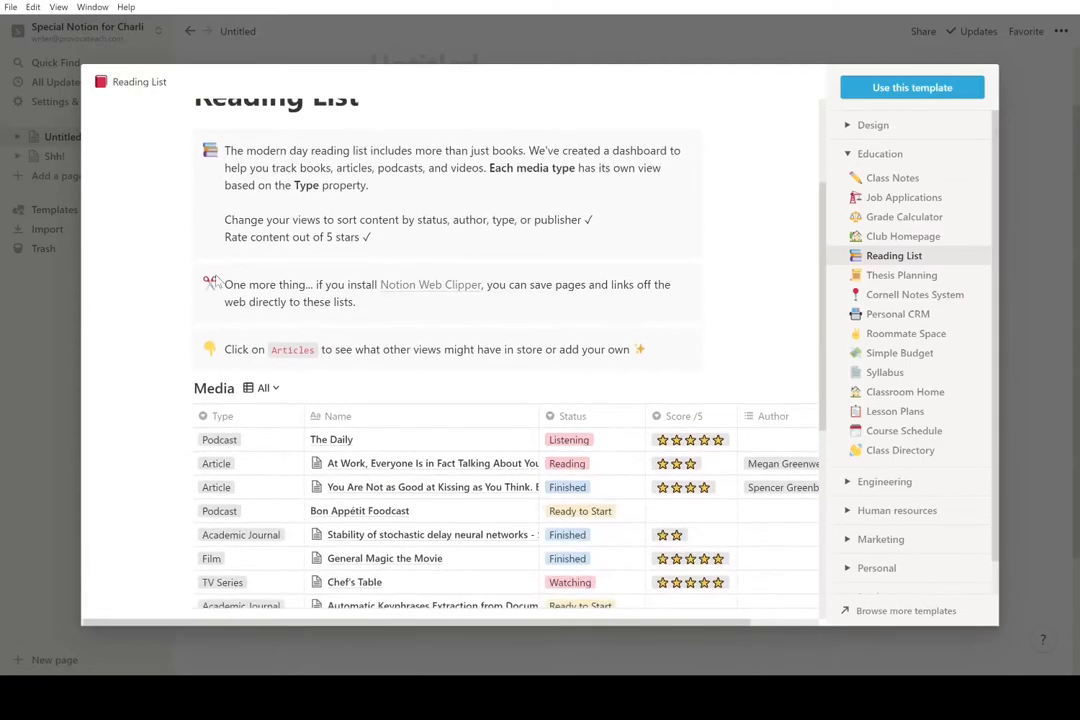
{"action": "scroll", "coordinate": [214, 281], "scroll_direction": "down", "scroll_amount": 4}
{"action": "scroll", "coordinate": [477, 372], "scroll_direction": "up", "scroll_amount": 2}
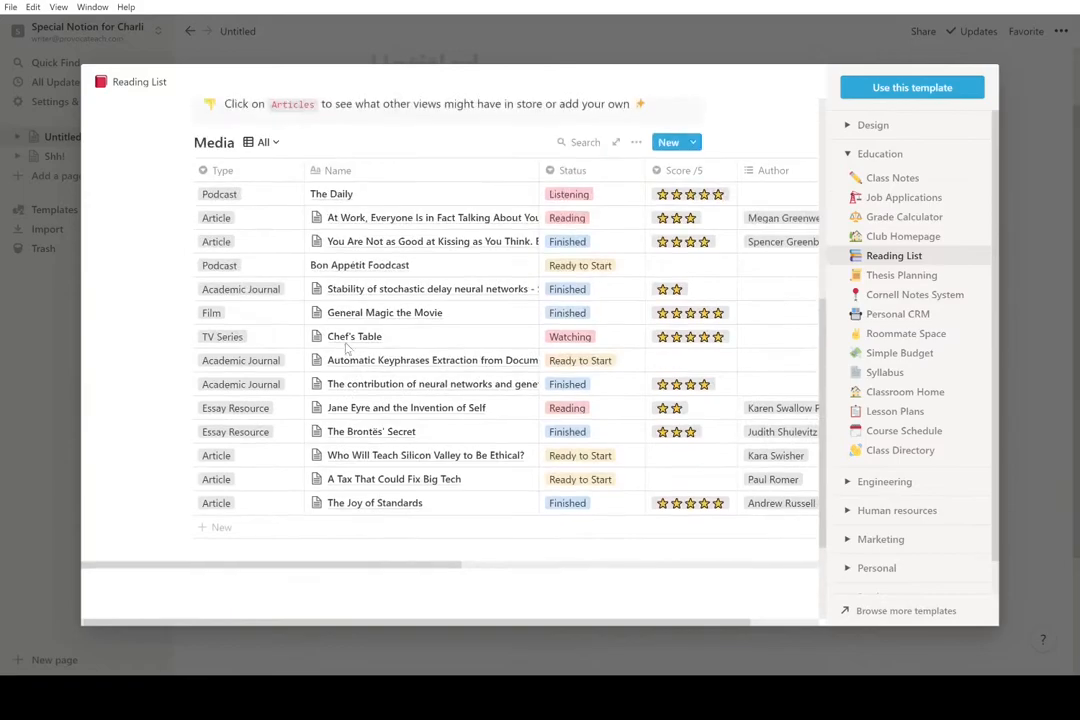
{"action": "scroll", "coordinate": [477, 372], "scroll_direction": "right", "scroll_amount": 10}
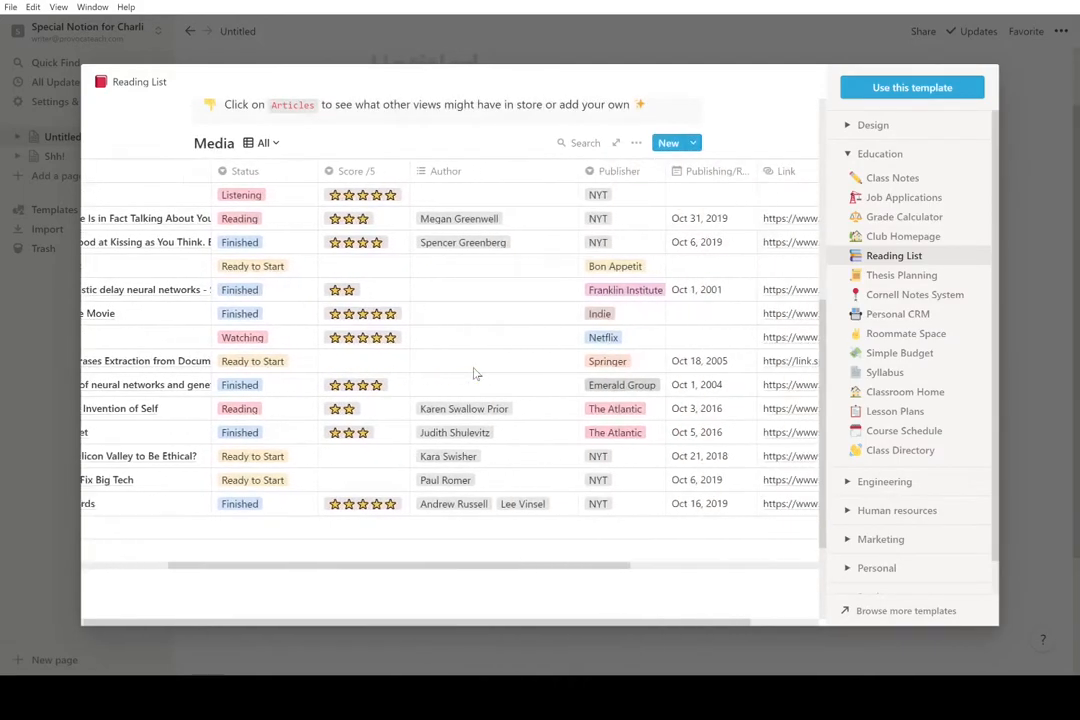
{"action": "scroll", "coordinate": [477, 372], "scroll_direction": "right", "scroll_amount": 8}
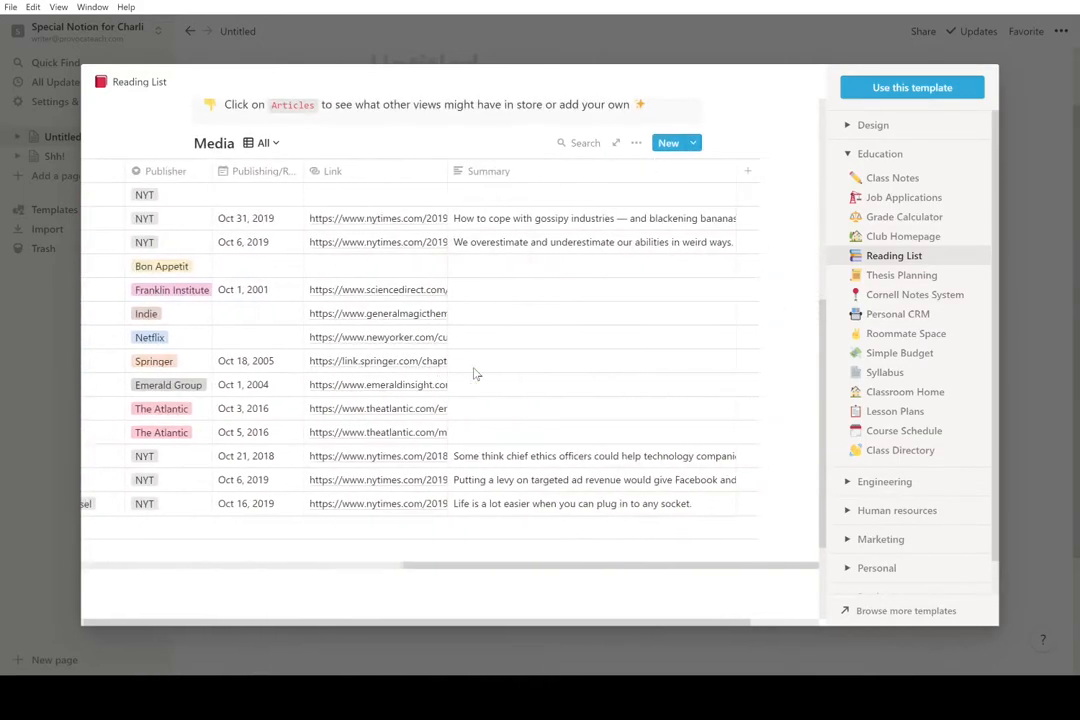
{"action": "scroll", "coordinate": [477, 372], "scroll_direction": "left", "scroll_amount": 8}
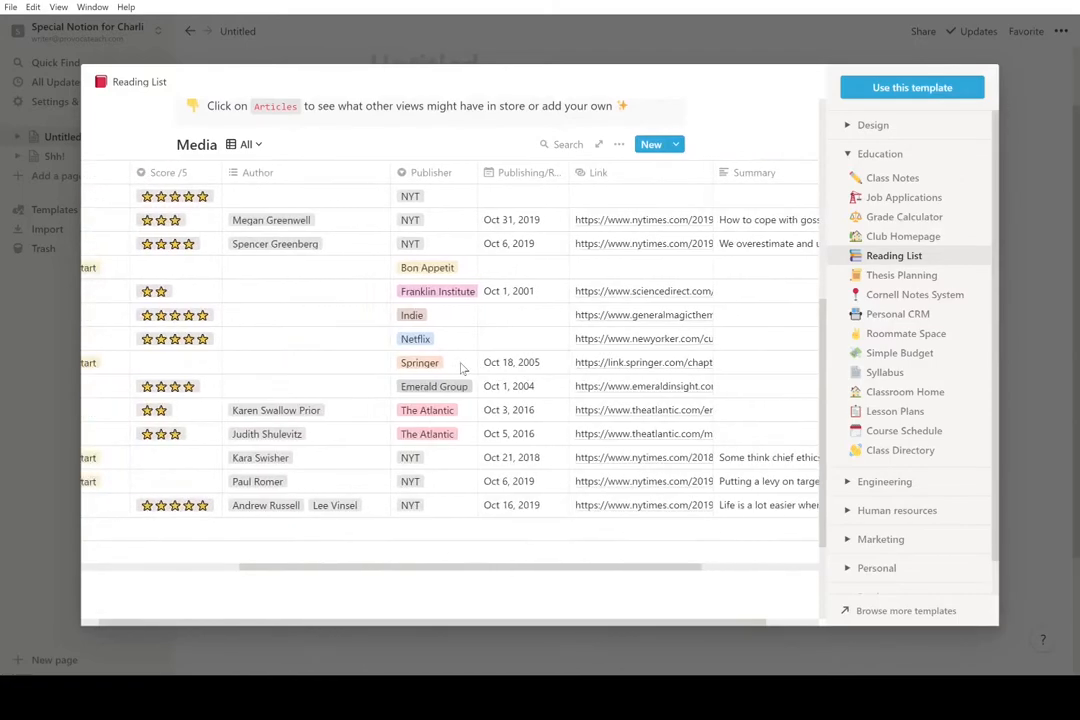
{"action": "scroll", "coordinate": [457, 365], "scroll_direction": "left", "scroll_amount": 2}
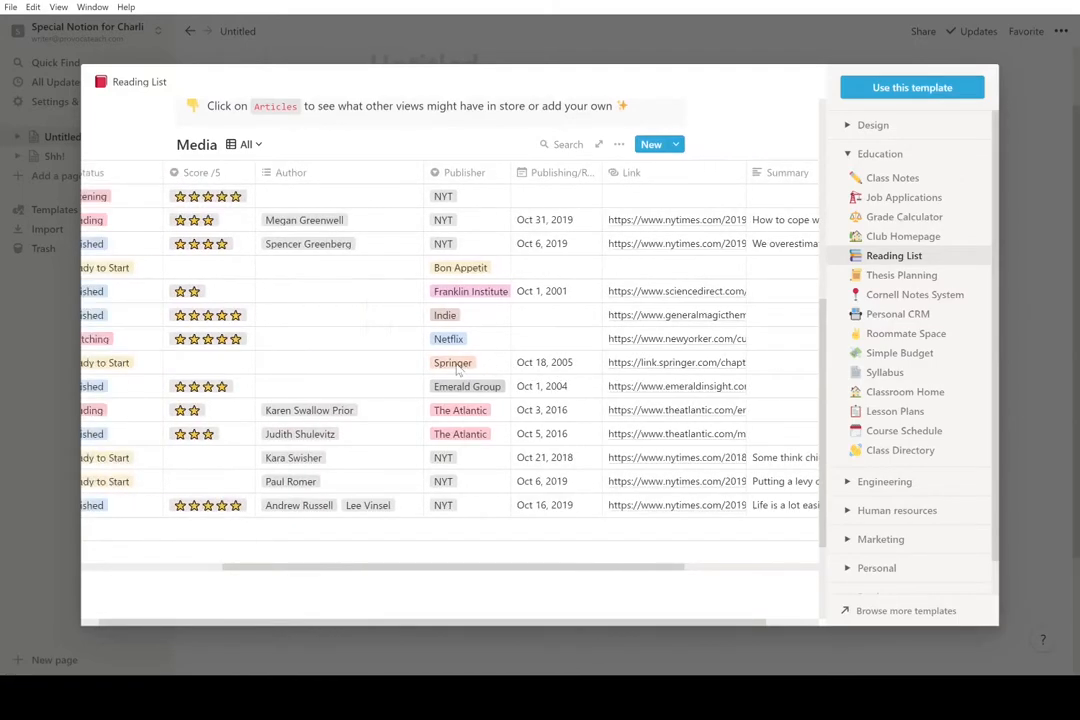
{"action": "scroll", "coordinate": [457, 370], "scroll_direction": "left", "scroll_amount": 1}
{"action": "scroll", "coordinate": [483, 428], "scroll_direction": "left", "scroll_amount": 10}
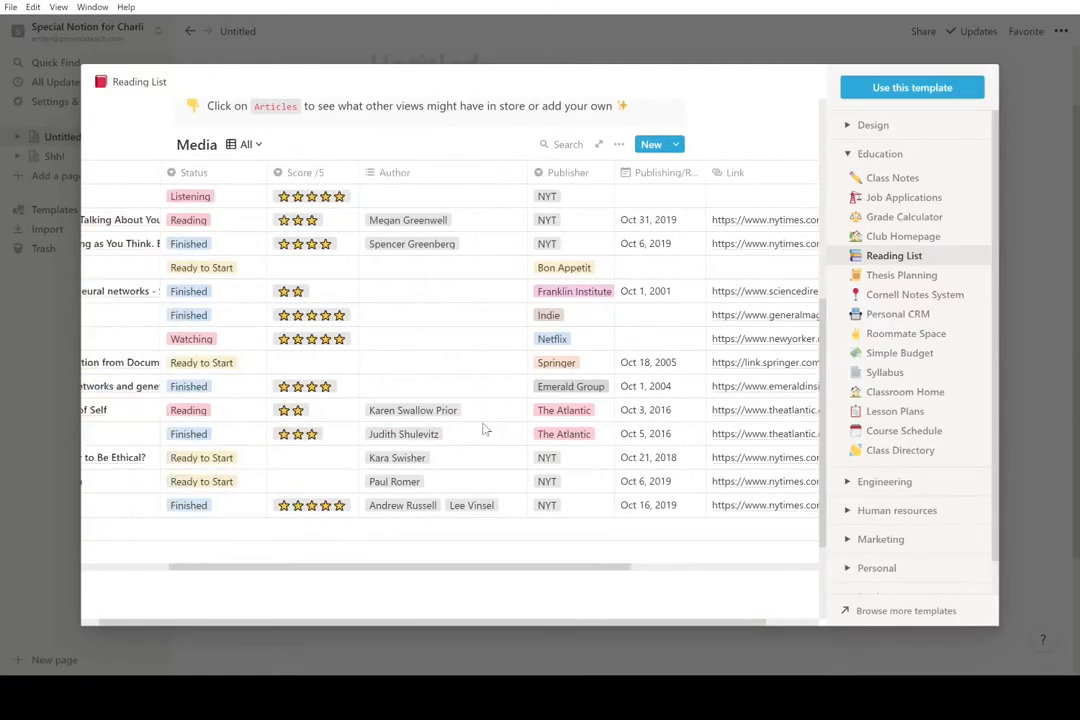
{"action": "scroll", "coordinate": [483, 428], "scroll_direction": "left", "scroll_amount": 5}
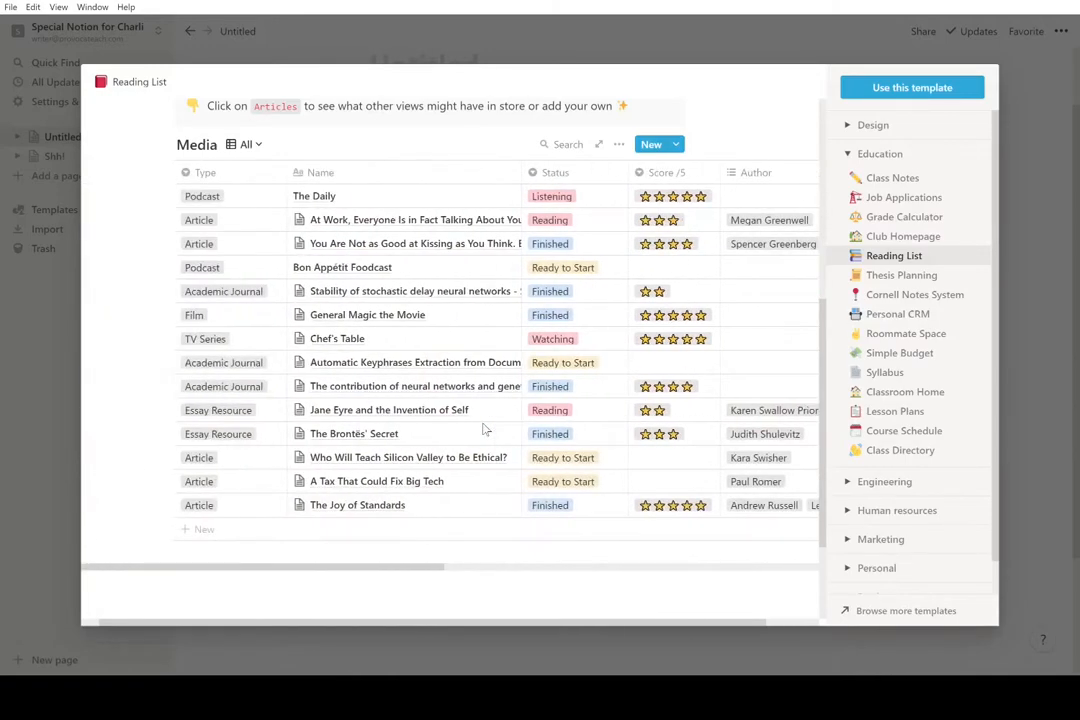
- Close the template gallery and scroll the Untitled page down to its two embedded tweets
{"action": "left_click", "coordinate": [1033, 376]}
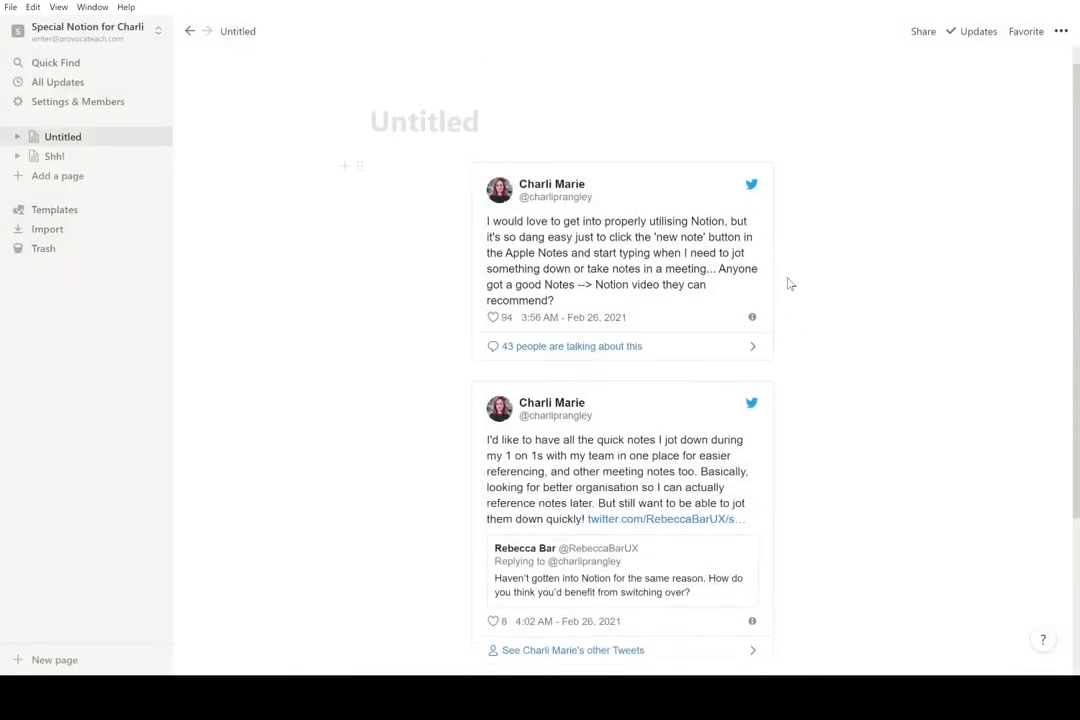
{"action": "scroll", "coordinate": [790, 284], "scroll_direction": "down", "scroll_amount": 1}
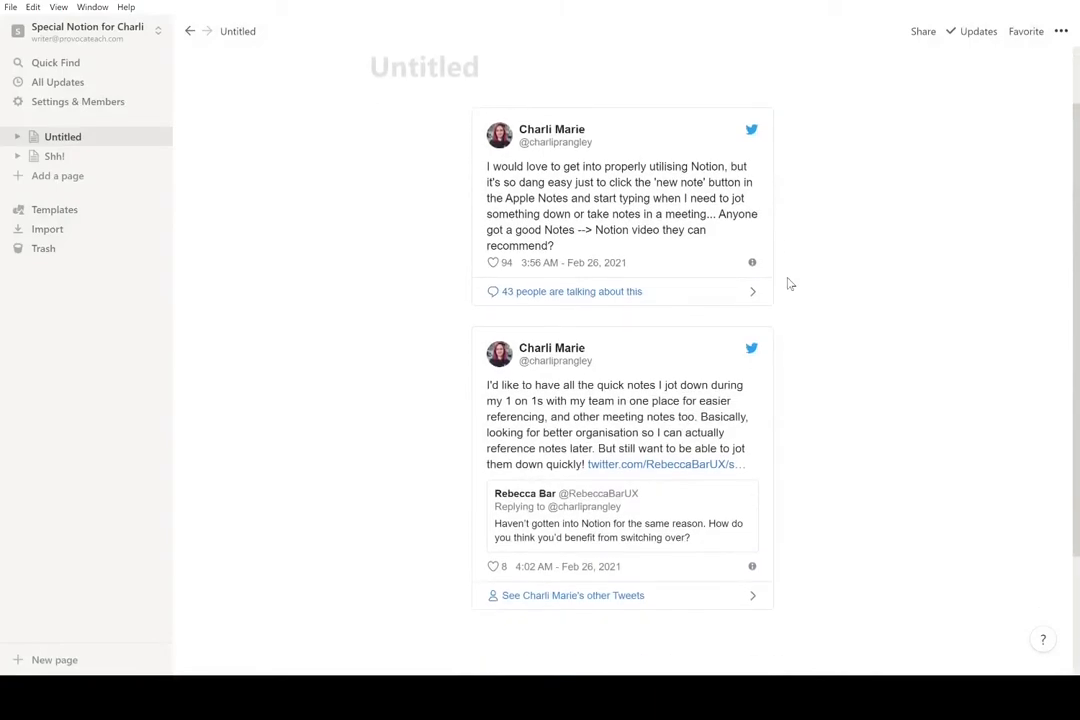
{"action": "scroll", "coordinate": [790, 284], "scroll_direction": "down", "scroll_amount": 1}
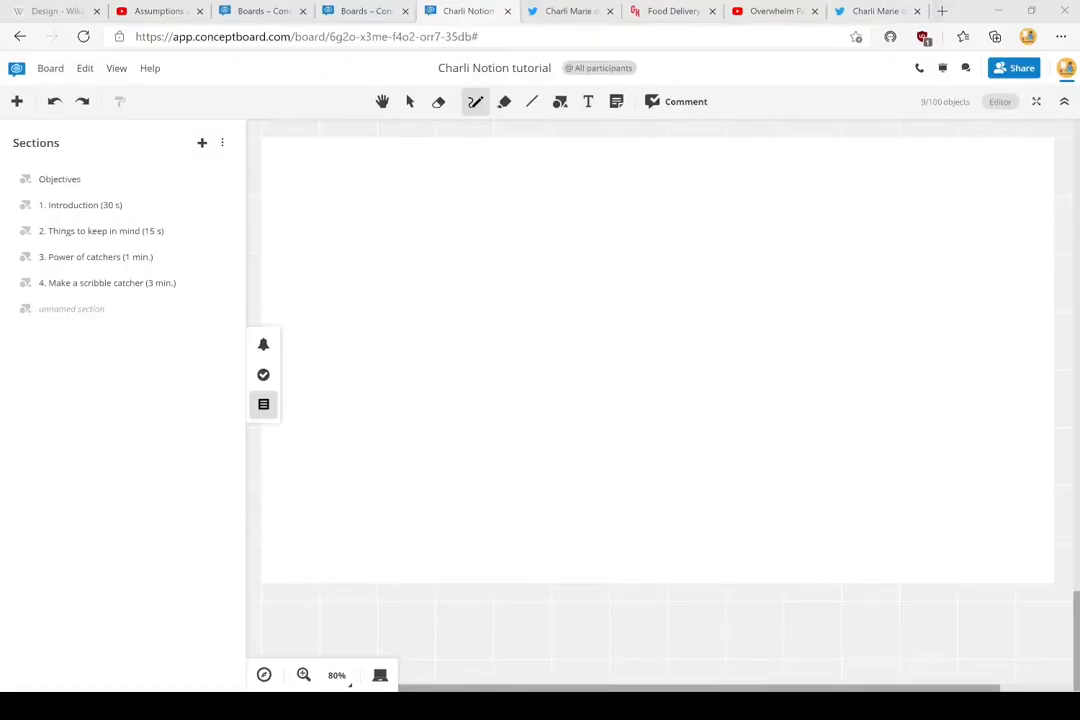
- Handwrite 'Your brain' on the board, undoing messy strokes, and switch the pen to blue
{"action": "left_click", "coordinate": [964, 9]}
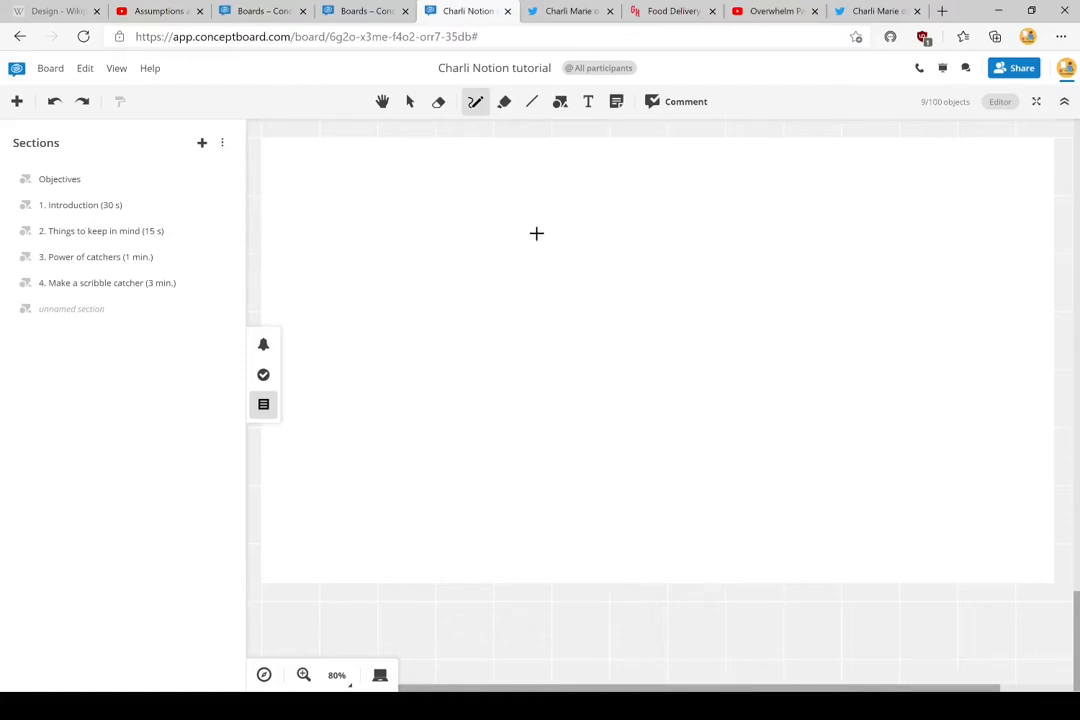
{"action": "left_click", "coordinate": [475, 106]}
{"action": "left_click", "coordinate": [476, 105]}
{"action": "mouse_move", "coordinate": [521, 195]}
{"action": "left_mouse_down"}
{"action": "mouse_move", "coordinate": [536, 192]}
{"action": "mouse_move", "coordinate": [531, 221]}
{"action": "mouse_move", "coordinate": [597, 197]}
{"action": "mouse_move", "coordinate": [561, 215]}
{"action": "mouse_move", "coordinate": [571, 216]}
{"action": "left_mouse_up"}
{"action": "key", "text": "ctrl+z"}
{"action": "key", "text": "ctrl+z"}
{"action": "left_click_drag", "start_coordinate": [576, 204], "coordinate": [585, 206]}
{"action": "mouse_move", "coordinate": [611, 185]}
{"action": "left_mouse_down"}
{"action": "mouse_move", "coordinate": [614, 207]}
{"action": "mouse_move", "coordinate": [684, 203]}
{"action": "mouse_move", "coordinate": [521, 183]}
{"action": "mouse_move", "coordinate": [600, 229]}
{"action": "mouse_move", "coordinate": [687, 180]}
{"action": "left_mouse_up"}
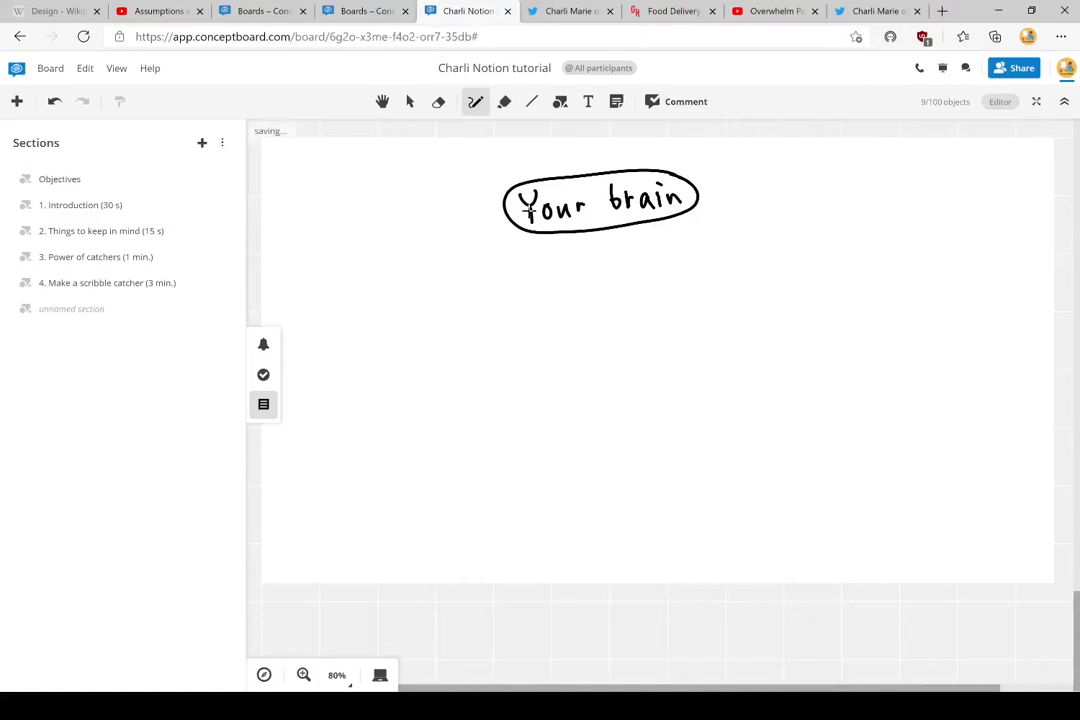
{"action": "left_click", "coordinate": [475, 104]}
{"action": "left_click", "coordinate": [479, 138]}
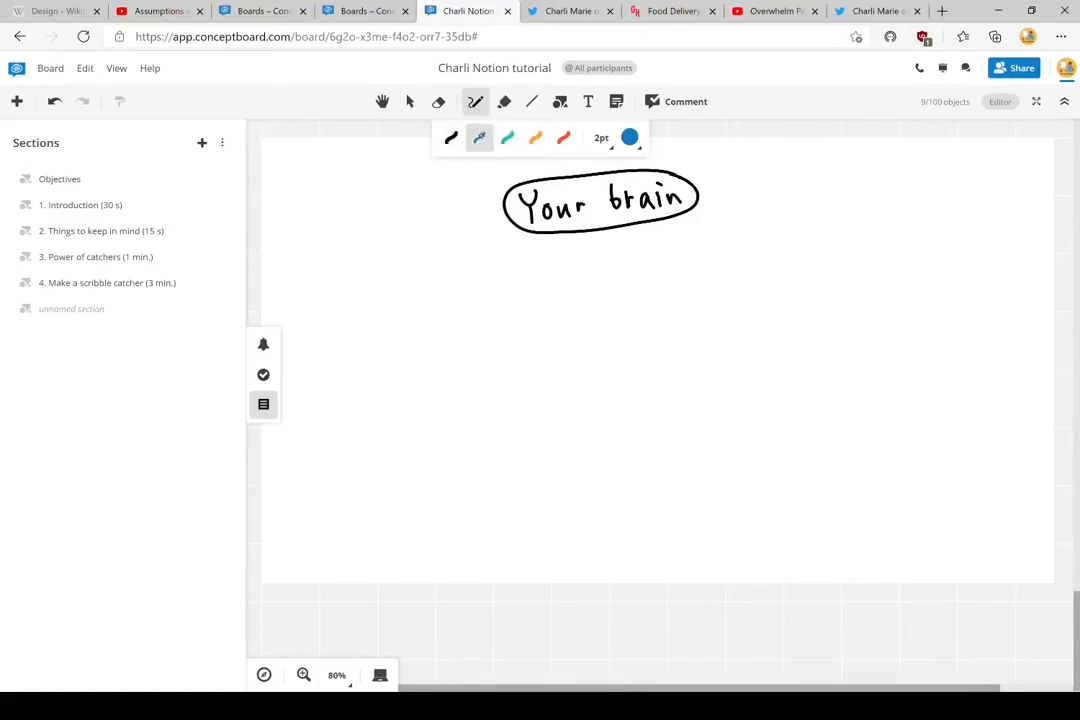
- Draw two blue wavy lines from the oval, then two teal ones with a 2pt pen
{"action": "mouse_move", "coordinate": [500, 222]}
{"action": "left_mouse_down"}
{"action": "mouse_move", "coordinate": [468, 248]}
{"action": "mouse_move", "coordinate": [433, 361]}
{"action": "left_mouse_up"}
{"action": "left_click_drag", "start_coordinate": [487, 203], "coordinate": [399, 372]}
{"action": "left_click", "coordinate": [476, 103]}
{"action": "left_click", "coordinate": [507, 138]}
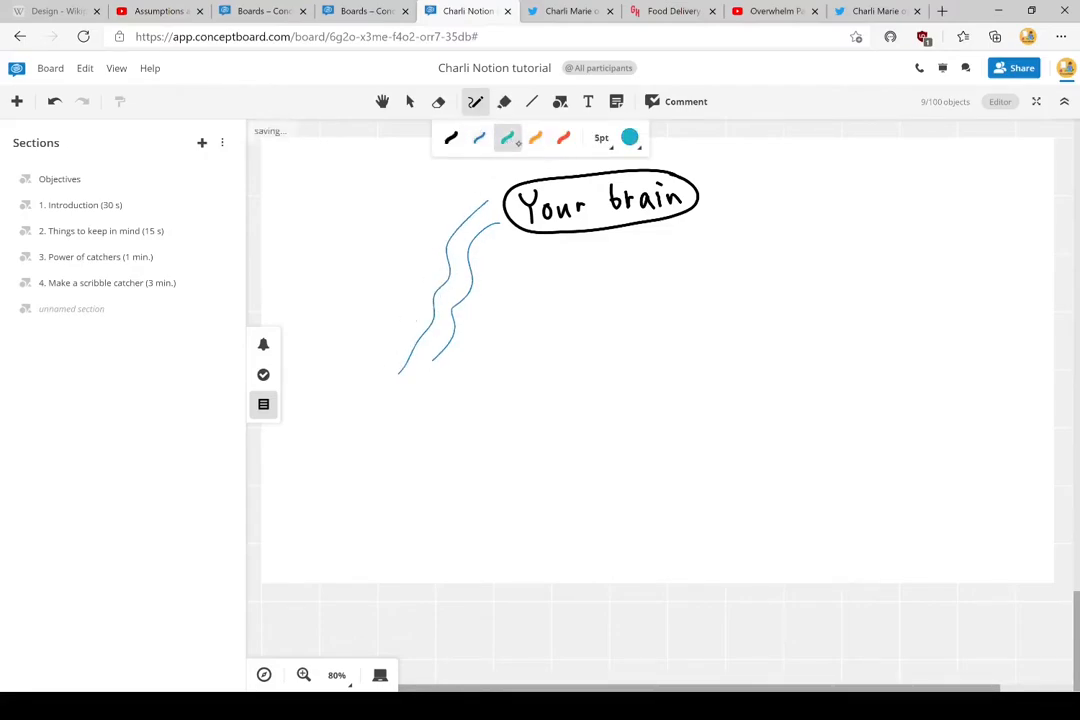
{"action": "left_click", "coordinate": [605, 147]}
{"action": "left_click", "coordinate": [607, 185]}
{"action": "left_click_drag", "start_coordinate": [594, 251], "coordinate": [614, 372]}
{"action": "left_click_drag", "start_coordinate": [620, 236], "coordinate": [656, 362]}
- Draw two red wavy lines right of the oval with a 2pt red pen
{"action": "left_click", "coordinate": [475, 101]}
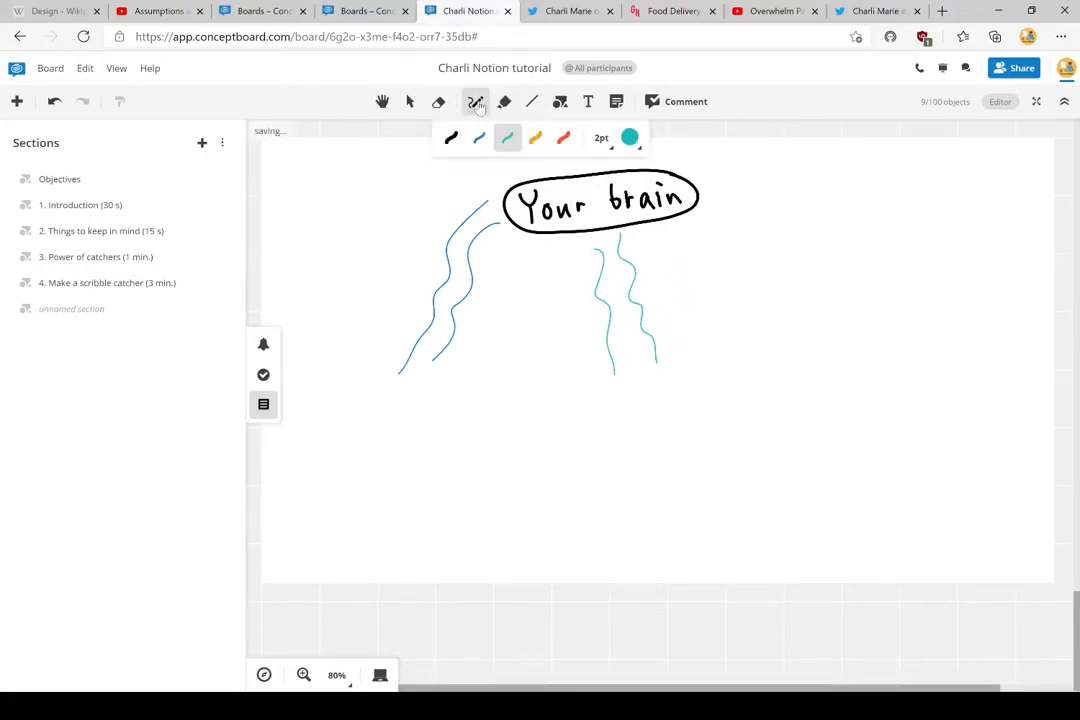
{"action": "left_click", "coordinate": [564, 138]}
{"action": "left_click", "coordinate": [603, 139]}
{"action": "left_click", "coordinate": [600, 186]}
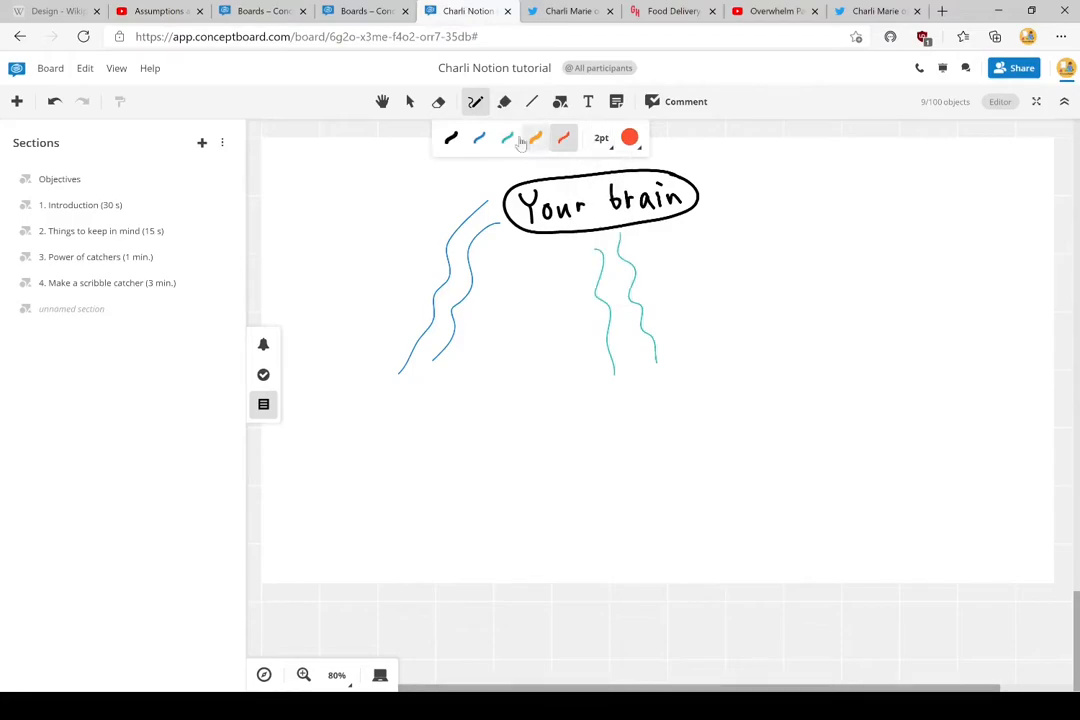
{"action": "left_click_drag", "start_coordinate": [697, 227], "coordinate": [779, 347]}
{"action": "left_click_drag", "start_coordinate": [712, 194], "coordinate": [806, 330]}
- Try a long orange stroke, undo it, and return to the thin red pen
{"action": "left_click", "coordinate": [475, 101]}
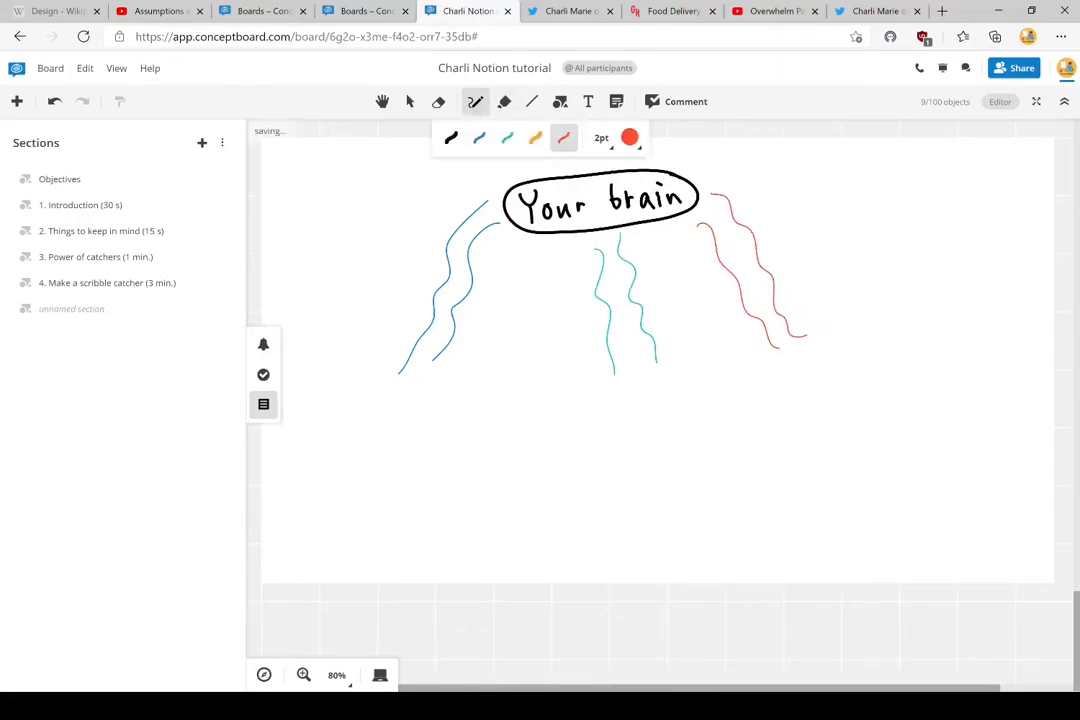
{"action": "left_click", "coordinate": [535, 138]}
{"action": "mouse_move", "coordinate": [368, 360]}
{"action": "left_mouse_down"}
{"action": "mouse_move", "coordinate": [441, 369]}
{"action": "mouse_move", "coordinate": [835, 353]}
{"action": "mouse_move", "coordinate": [697, 496]}
{"action": "mouse_move", "coordinate": [427, 400]}
{"action": "mouse_move", "coordinate": [374, 366]}
{"action": "mouse_move", "coordinate": [535, 395]}
{"action": "mouse_move", "coordinate": [699, 451]}
{"action": "mouse_move", "coordinate": [800, 385]}
{"action": "left_mouse_up"}
{"action": "key", "text": "ctrl+z"}
{"action": "key", "text": "ctrl+z"}
{"action": "key", "text": "ctrl+y"}
{"action": "left_click", "coordinate": [564, 138]}
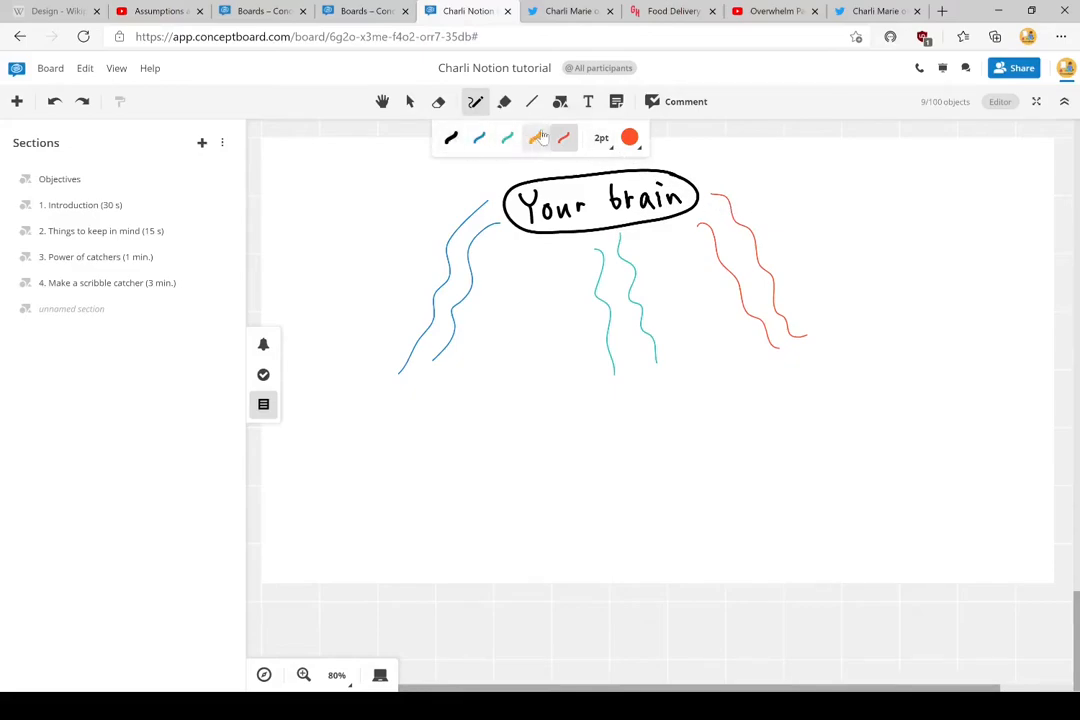
{"action": "left_click", "coordinate": [632, 139]}
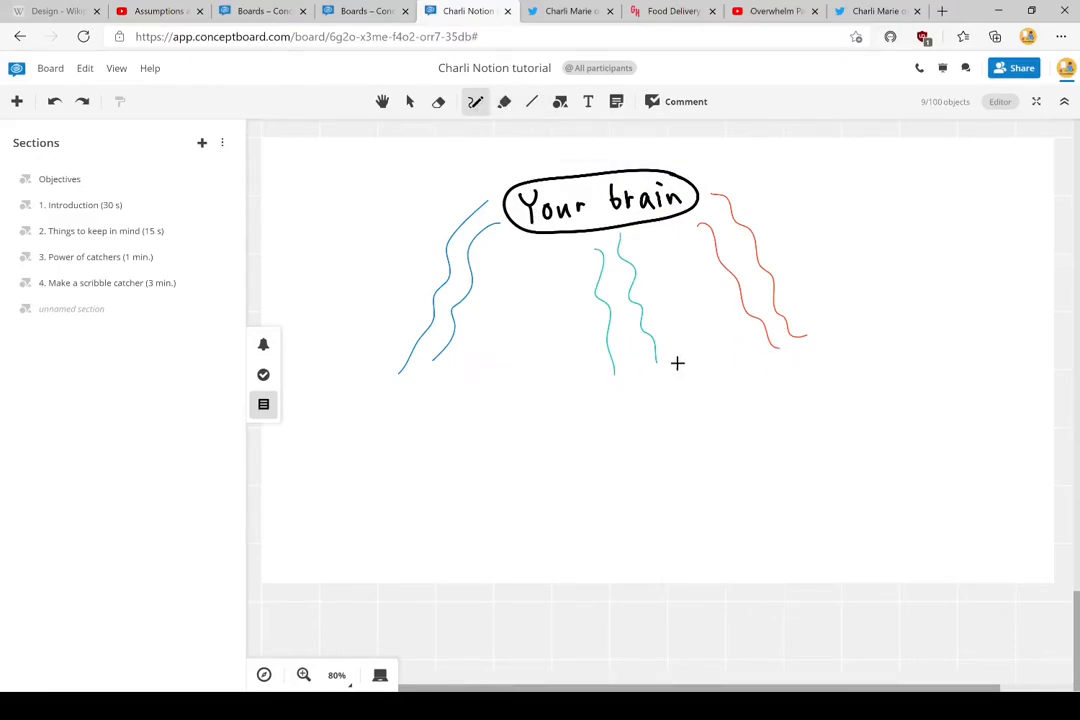
- Draw red, teal and blue catcher bowls under each matching pair of wavy lines
{"action": "mouse_move", "coordinate": [755, 359]}
{"action": "left_mouse_down"}
{"action": "mouse_move", "coordinate": [815, 328]}
{"action": "mouse_move", "coordinate": [832, 381]}
{"action": "mouse_move", "coordinate": [756, 369]}
{"action": "mouse_move", "coordinate": [749, 356]}
{"action": "left_mouse_up"}
{"action": "left_click", "coordinate": [475, 101]}
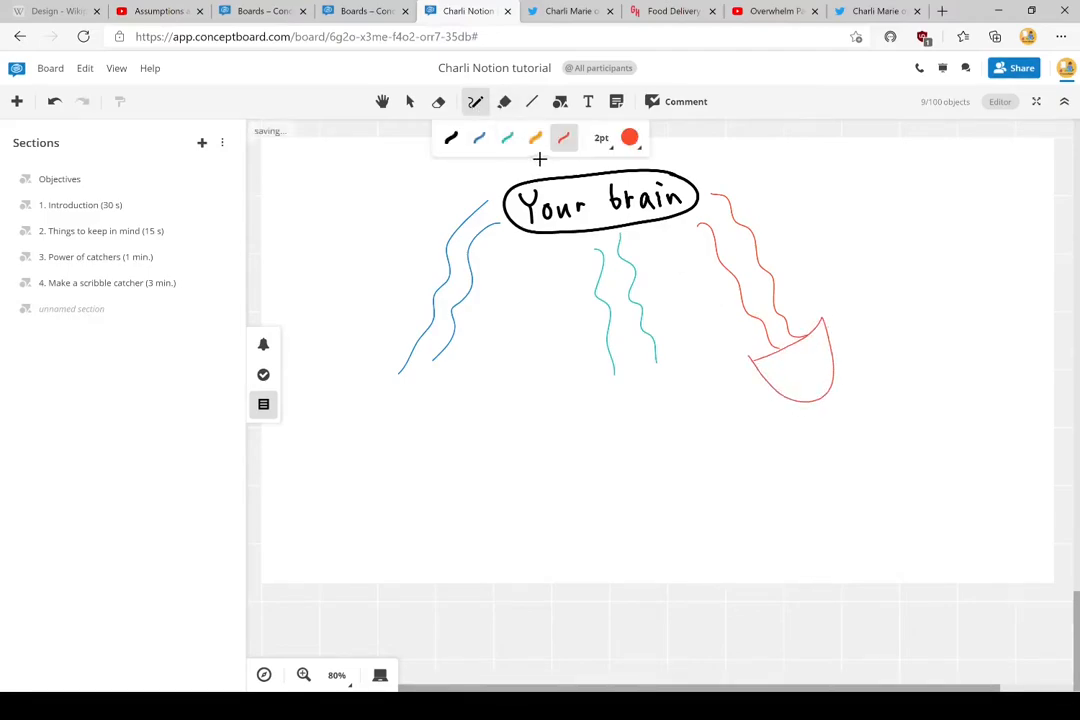
{"action": "mouse_move", "coordinate": [594, 373]}
{"action": "left_mouse_down"}
{"action": "mouse_move", "coordinate": [680, 357]}
{"action": "mouse_move", "coordinate": [597, 390]}
{"action": "mouse_move", "coordinate": [589, 371]}
{"action": "left_mouse_up"}
{"action": "left_click", "coordinate": [475, 101]}
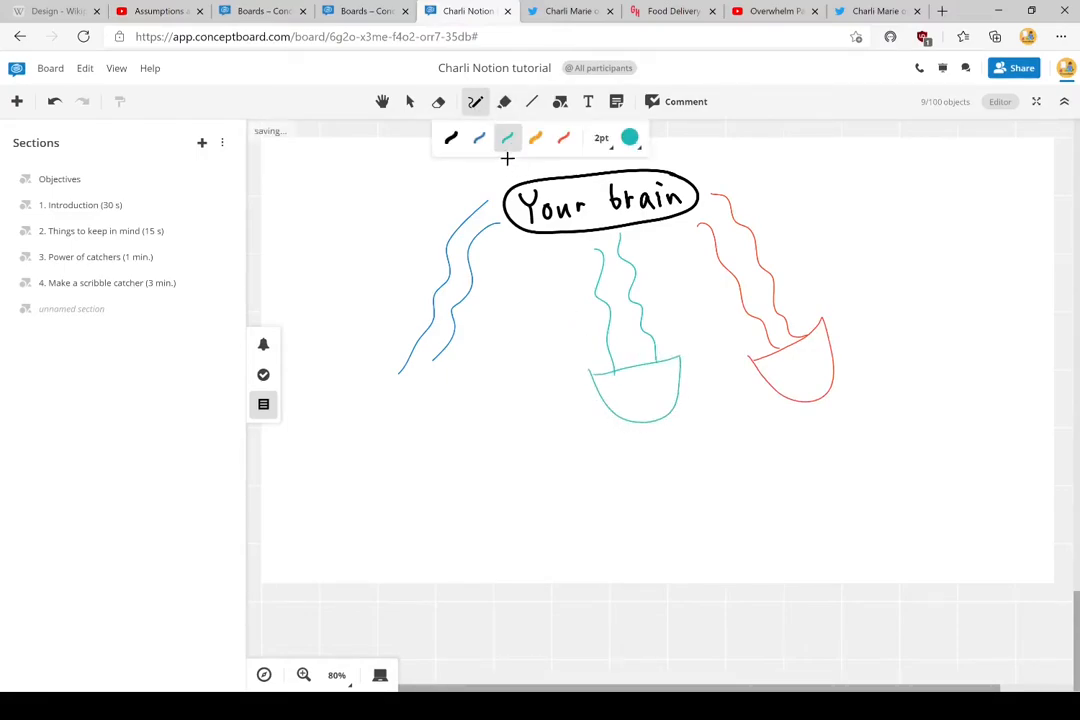
{"action": "left_click", "coordinate": [479, 137]}
{"action": "mouse_move", "coordinate": [381, 362]}
{"action": "left_mouse_down"}
{"action": "mouse_move", "coordinate": [458, 359]}
{"action": "mouse_move", "coordinate": [388, 405]}
{"action": "mouse_move", "coordinate": [380, 363]}
{"action": "left_mouse_up"}
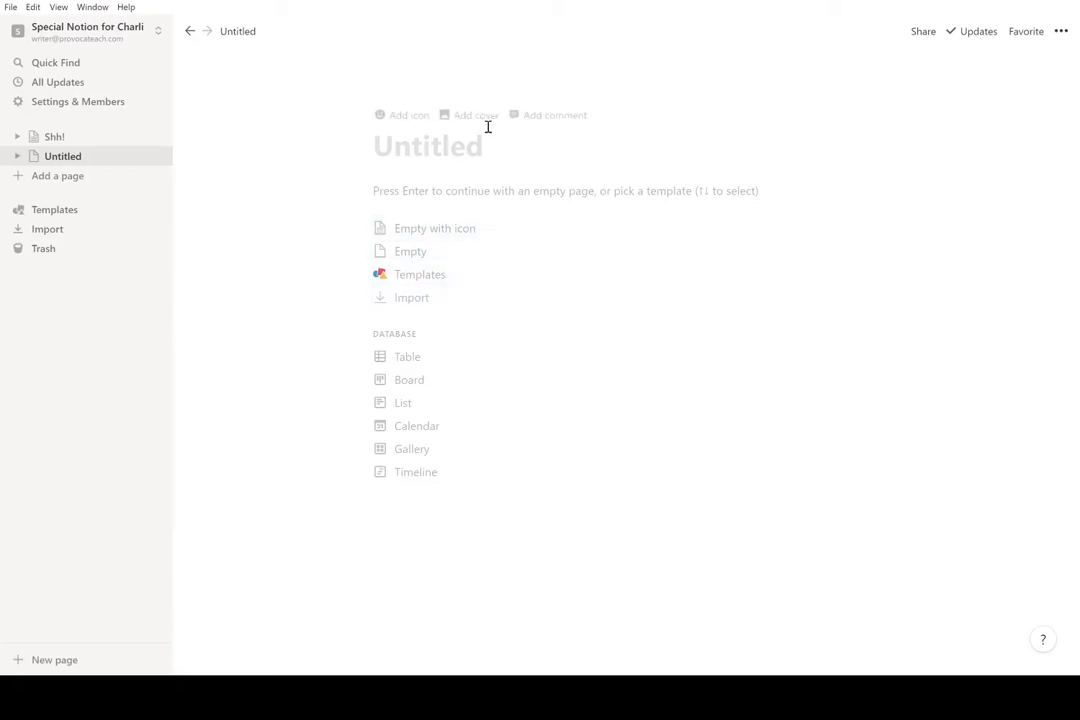
- Give the new page a red apple icon and title it 'Scribble catcher'
{"action": "left_click", "coordinate": [404, 114]}
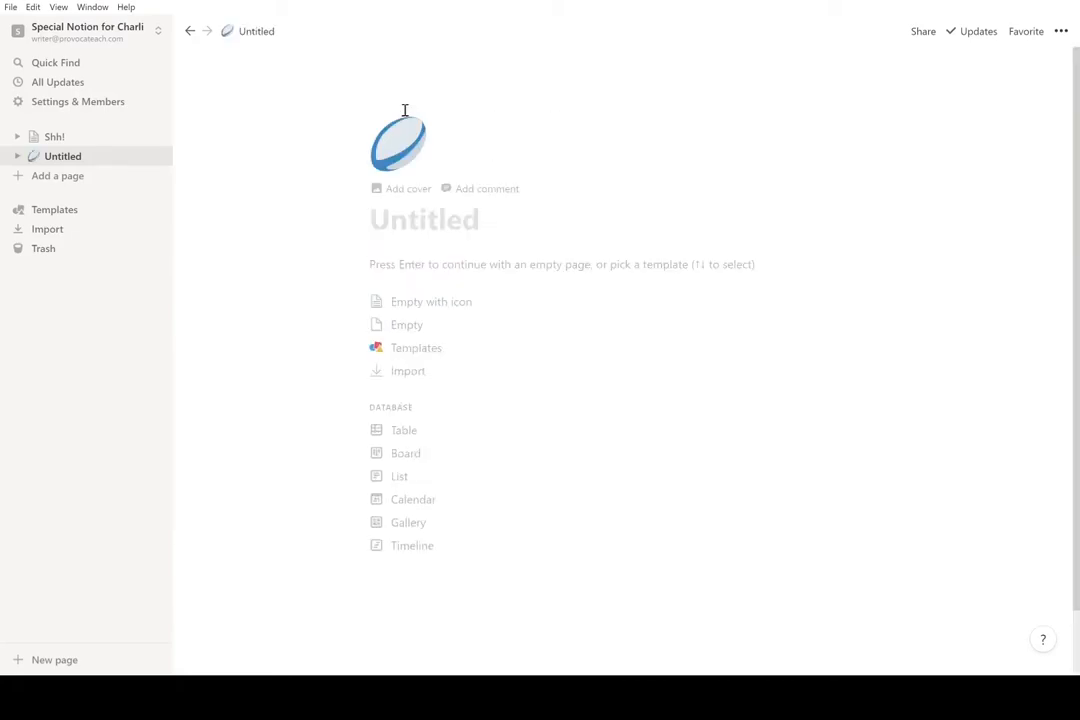
{"action": "left_click", "coordinate": [417, 145]}
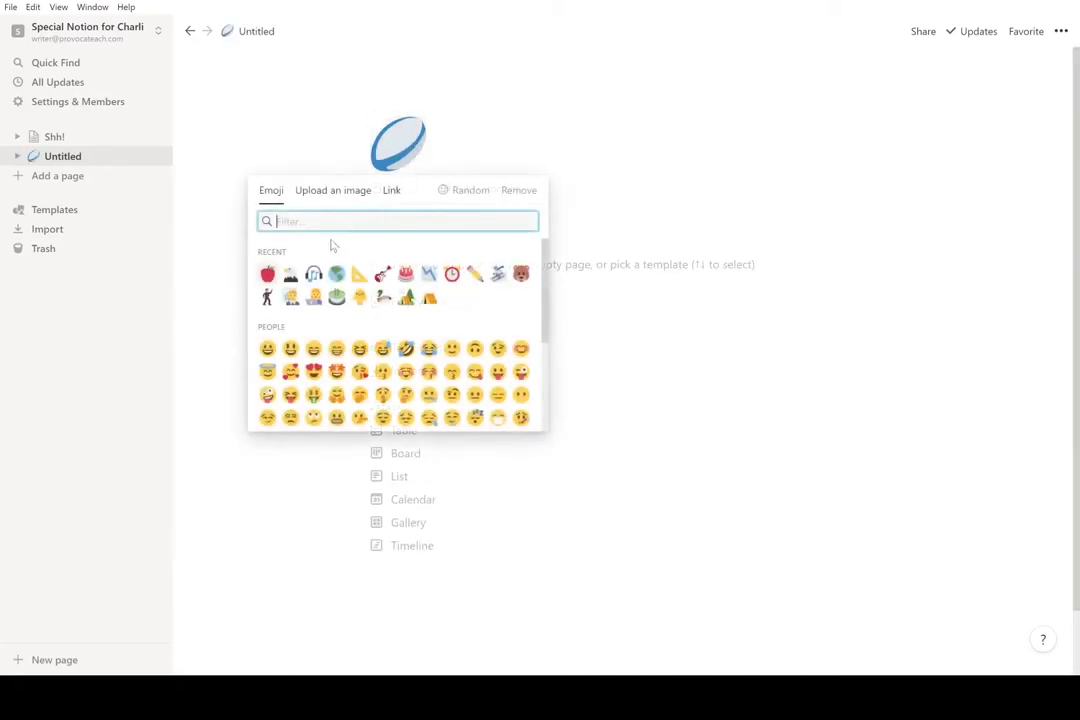
{"action": "left_click", "coordinate": [267, 274]}
{"action": "left_click", "coordinate": [429, 214]}
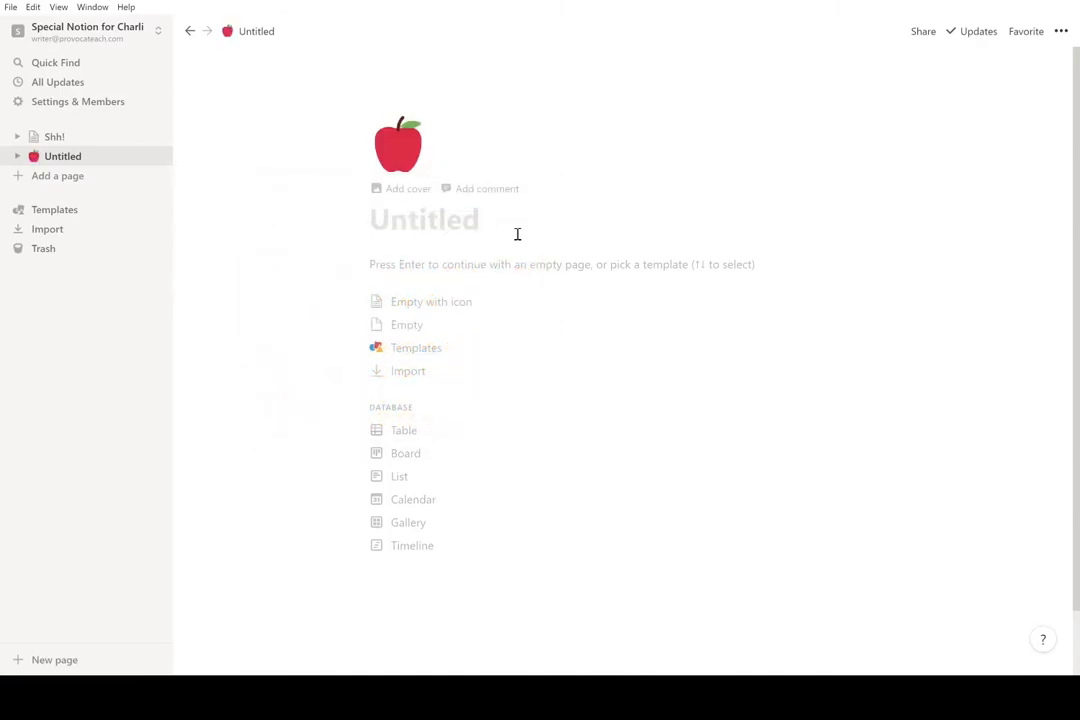
{"action": "type", "text": "Scribble catcher"}
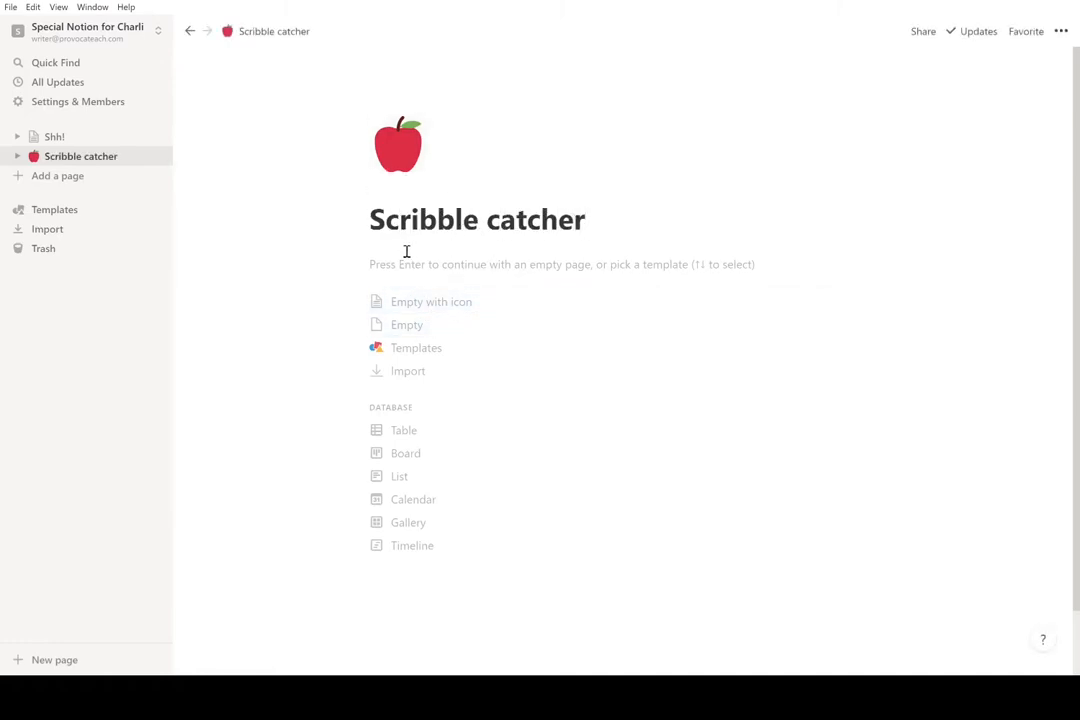
- Make the page a List database holding Page 1, Page 2 and Page 3
{"action": "left_click", "coordinate": [405, 480]}
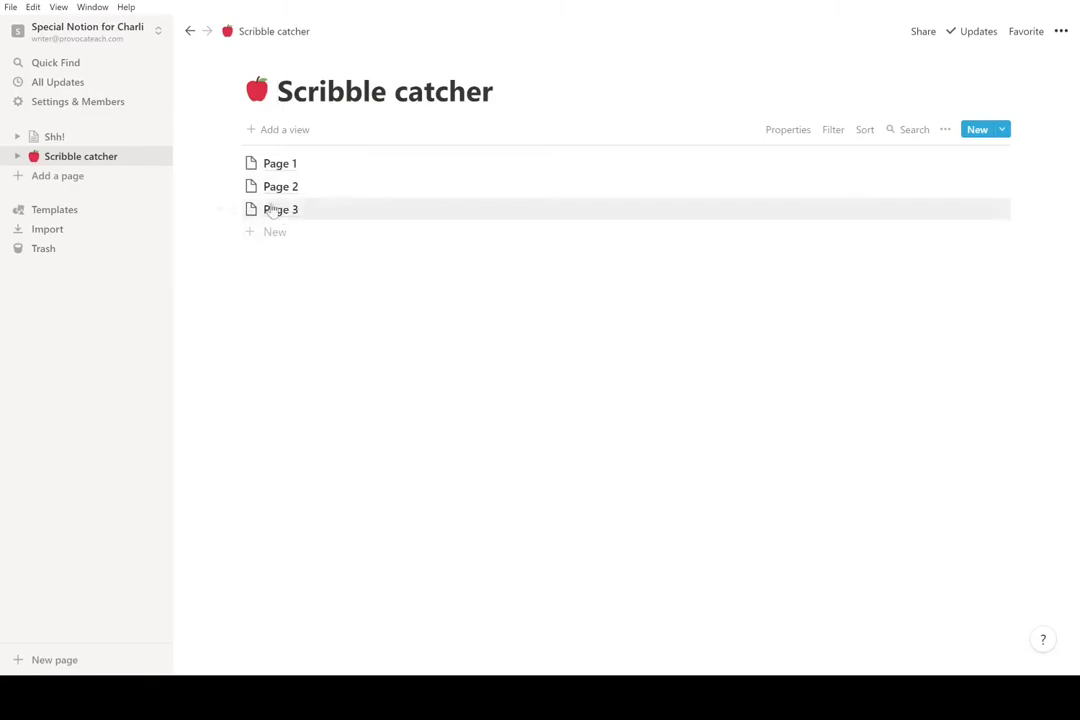
{"action": "left_click", "coordinate": [232, 207]}
{"action": "key", "text": "Escape"}
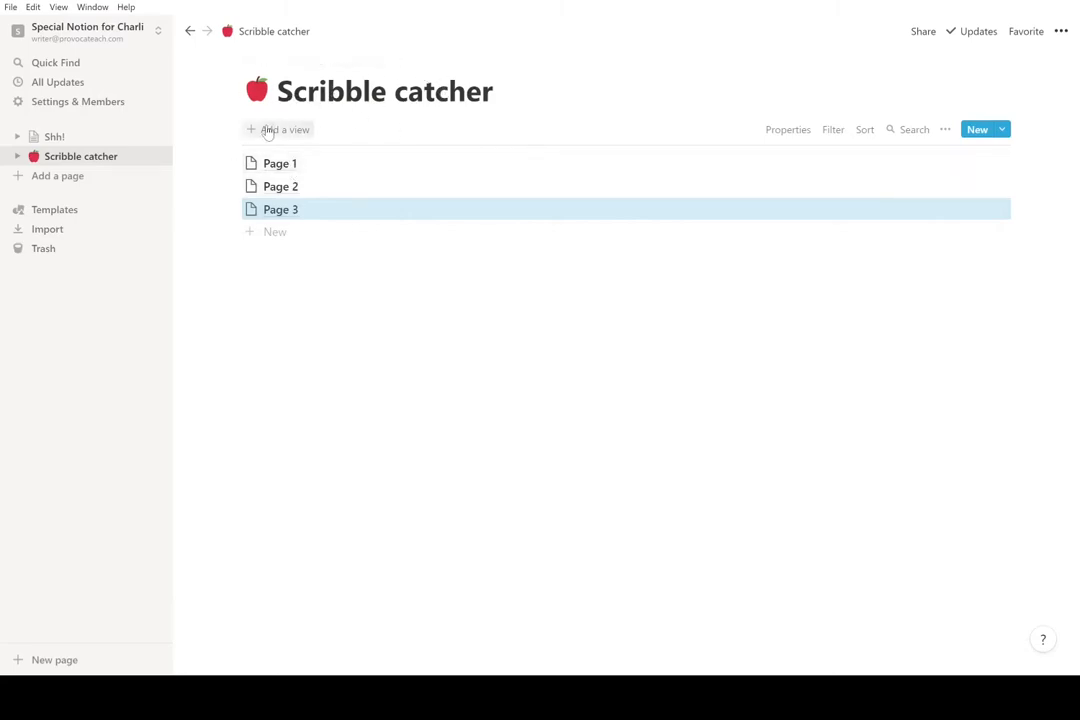
{"action": "left_click", "coordinate": [270, 256]}
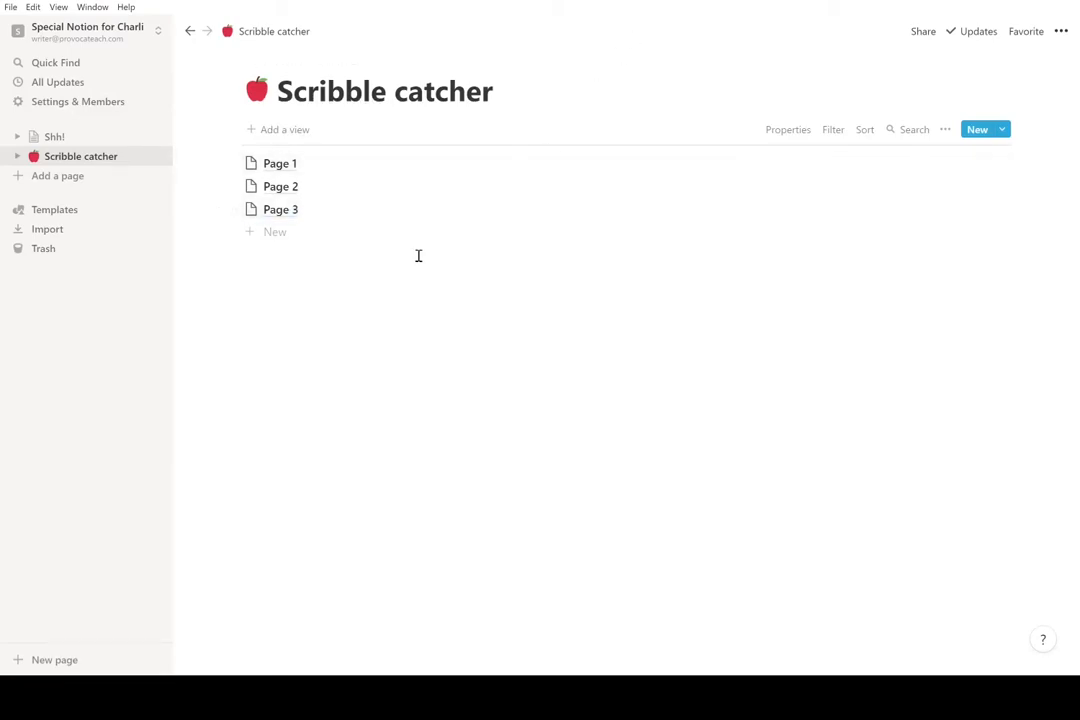
- Create a new entry and paste the subscribe.provocateach.com/all-links URL into it as a plain link
{"action": "left_click", "coordinate": [275, 240]}
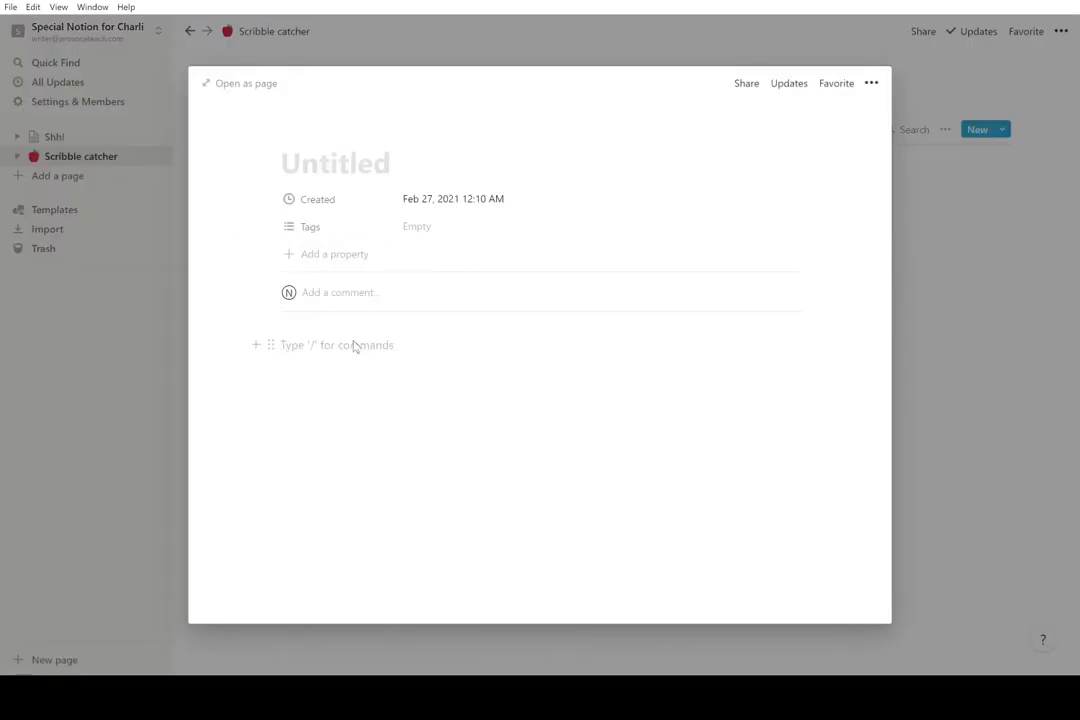
{"action": "type", "text": "https://subscribe.provocateach.com/all-links"}
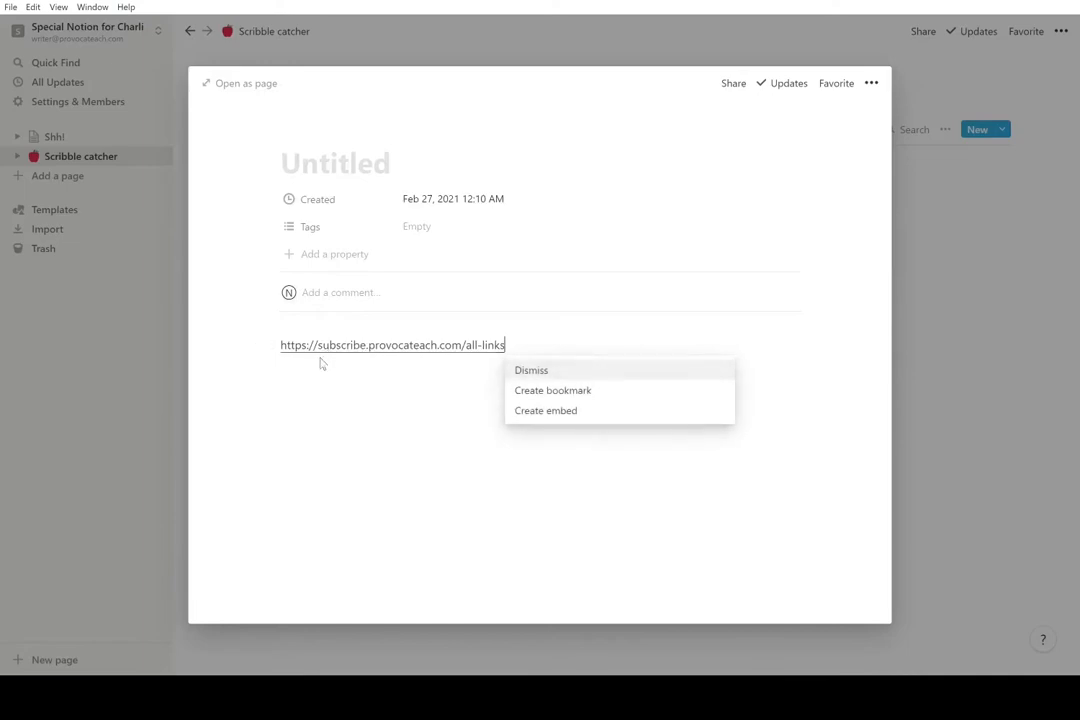
{"action": "key", "text": "Return"}
{"action": "key", "text": "Return"}
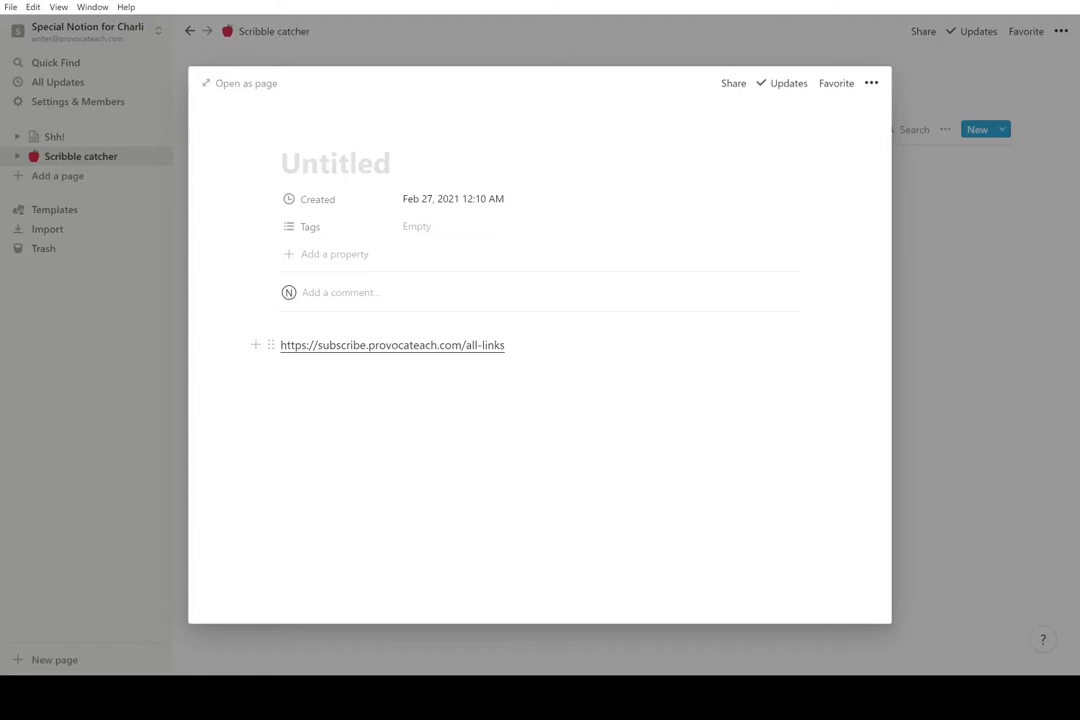
{"action": "left_click", "coordinate": [577, 345]}
{"action": "key", "text": "ctrl+k"}
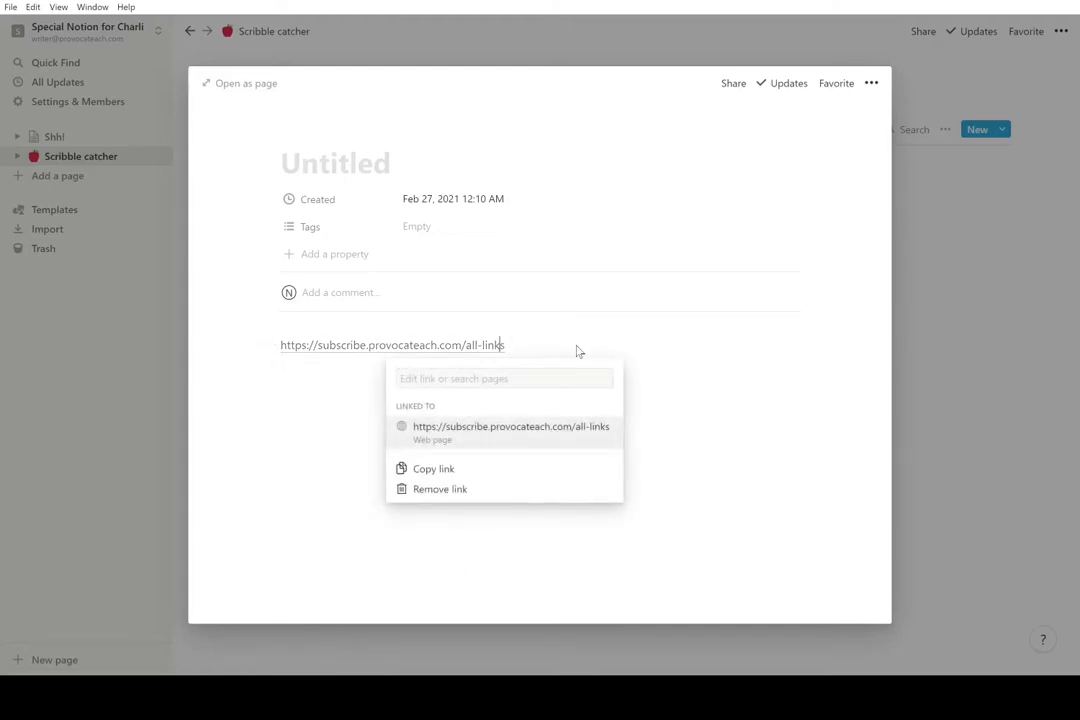
{"action": "key", "text": "Escape"}
- Title the entry 'Cool education blog' and return to the list
{"action": "left_click", "coordinate": [354, 162]}
{"action": "type", "text": "Cool e"}
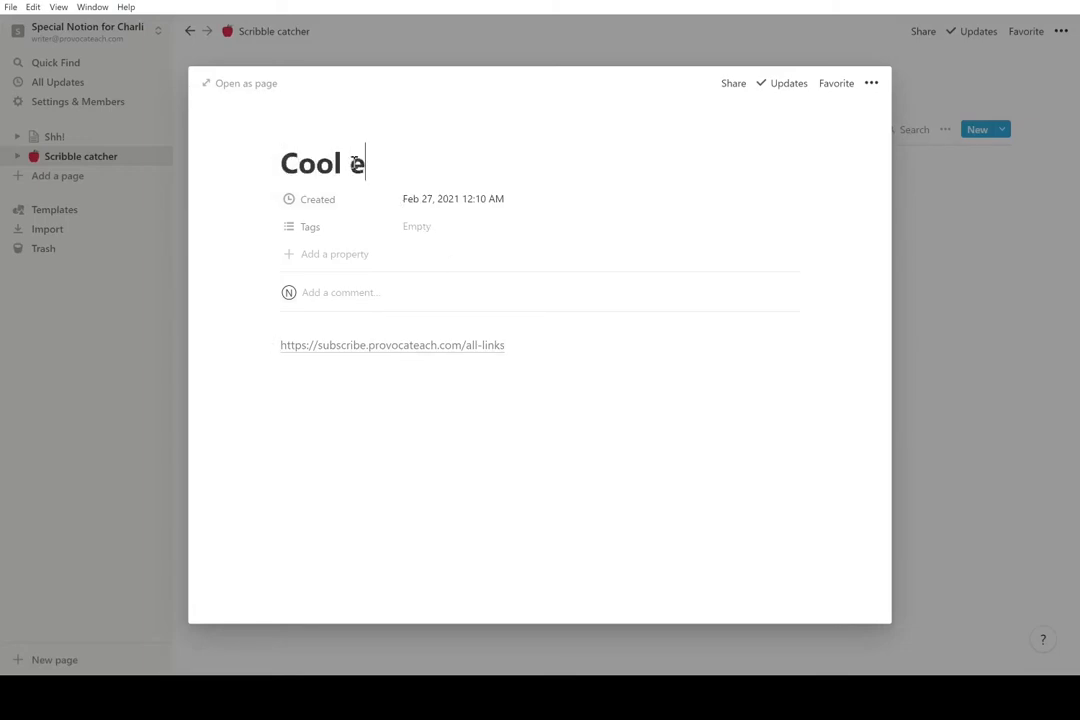
{"action": "type", "text": "ducation blog"}
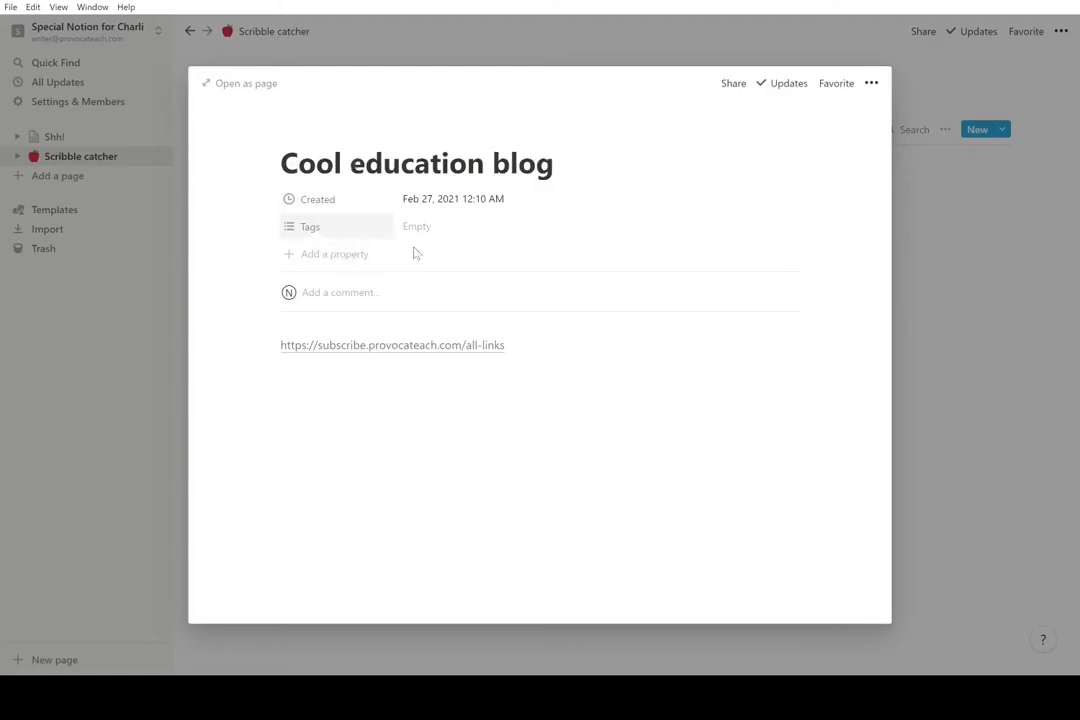
{"action": "left_click", "coordinate": [138, 338]}
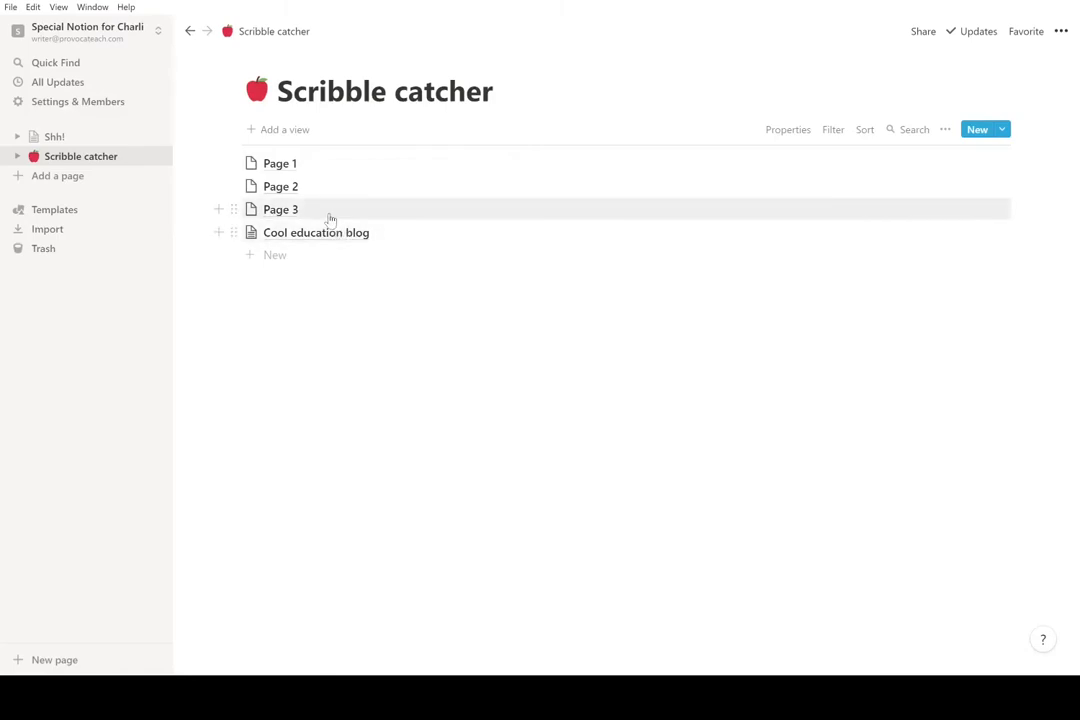
- Reopen Cool education blog and choose to upload an image as its page icon
{"action": "left_click", "coordinate": [381, 232]}
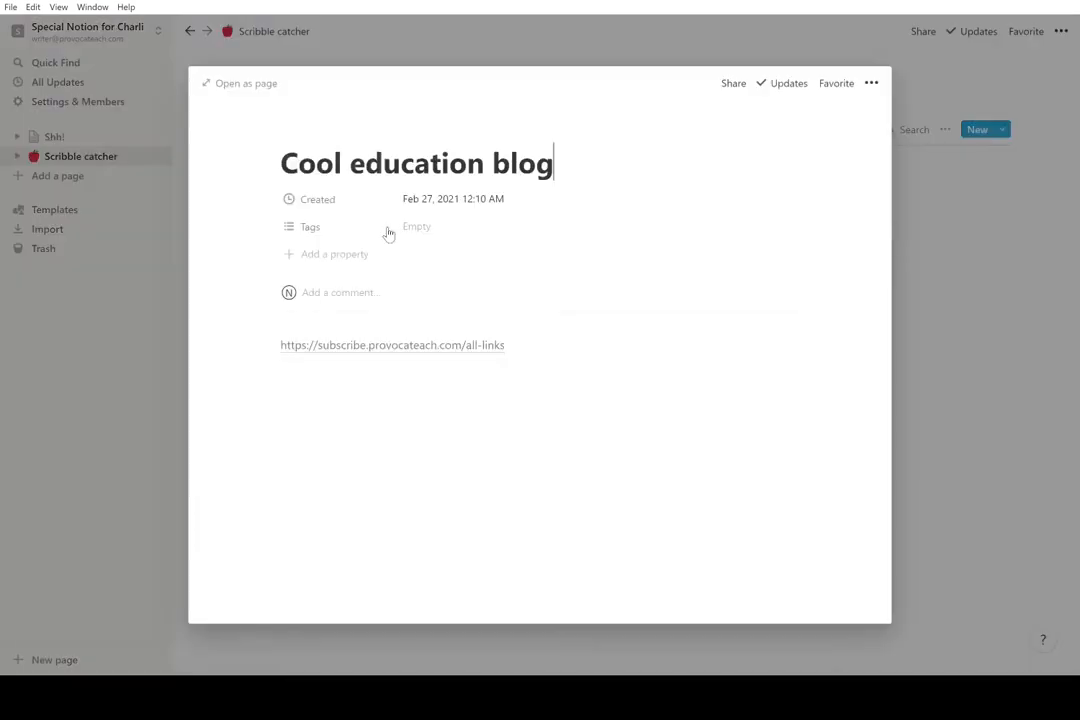
{"action": "left_click", "coordinate": [309, 136]}
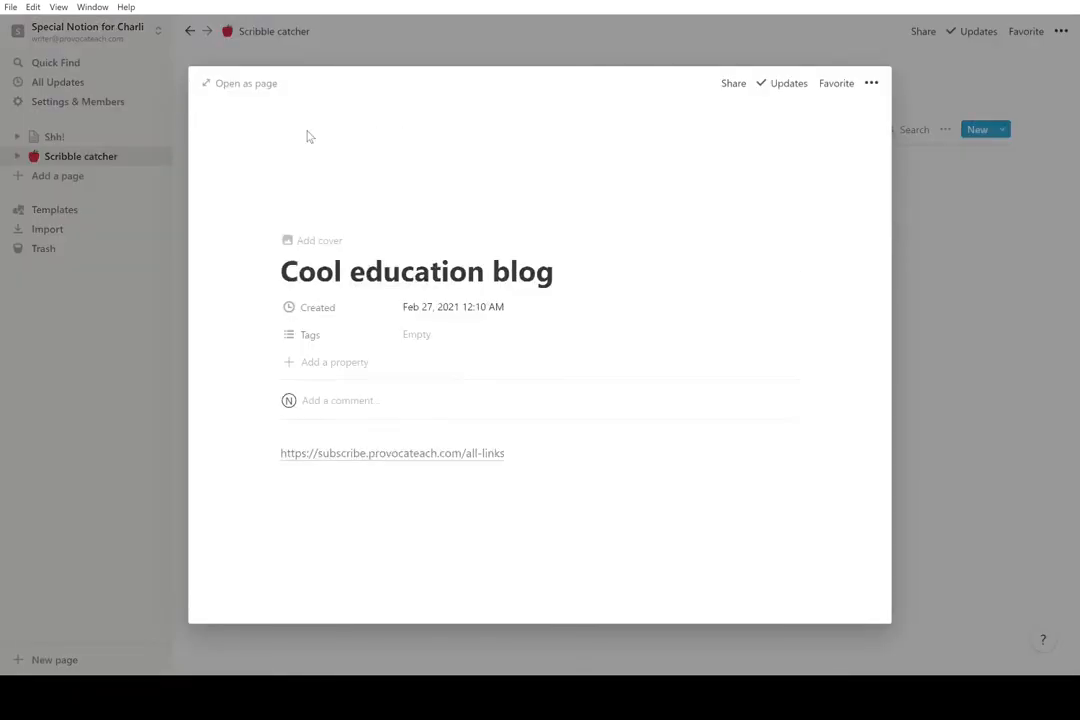
{"action": "left_click", "coordinate": [322, 172]}
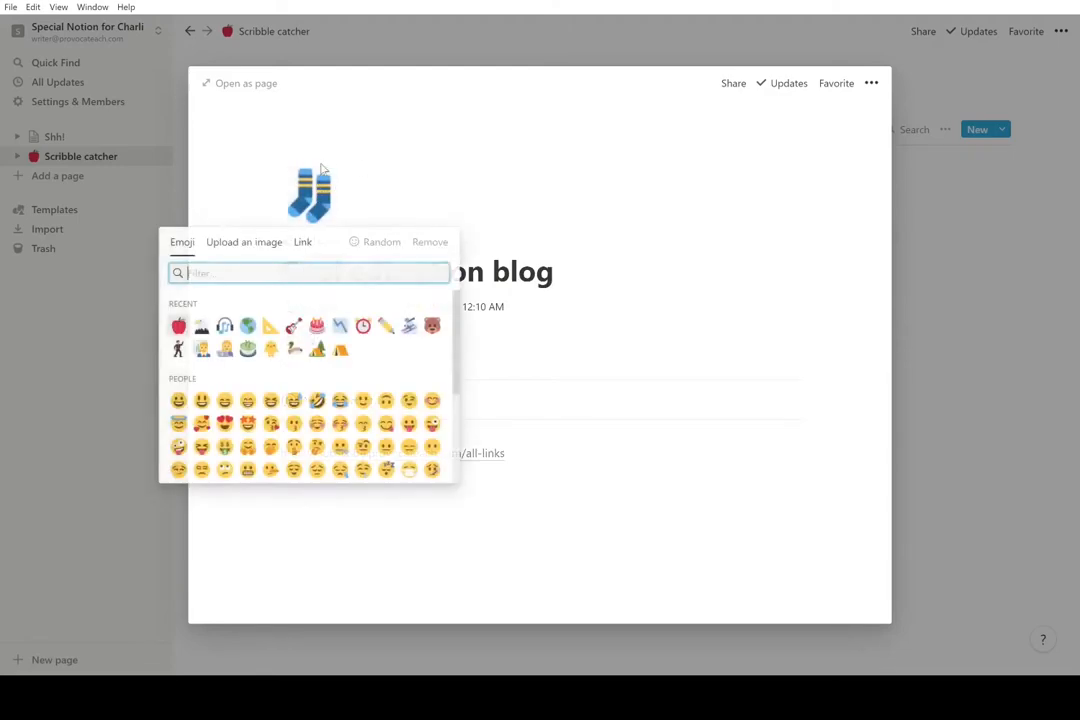
{"action": "left_click", "coordinate": [262, 246]}
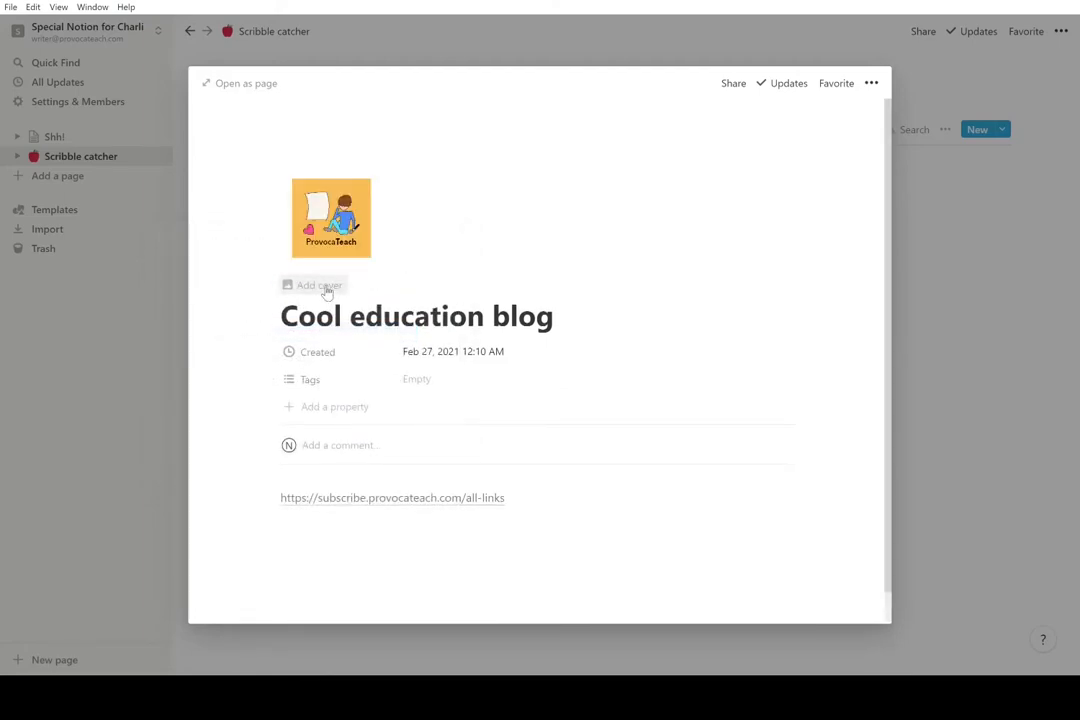
- Delete Page 3, Page 2 and Page 1, leaving only Cool education blog in the list
{"action": "left_click", "coordinate": [349, 54]}
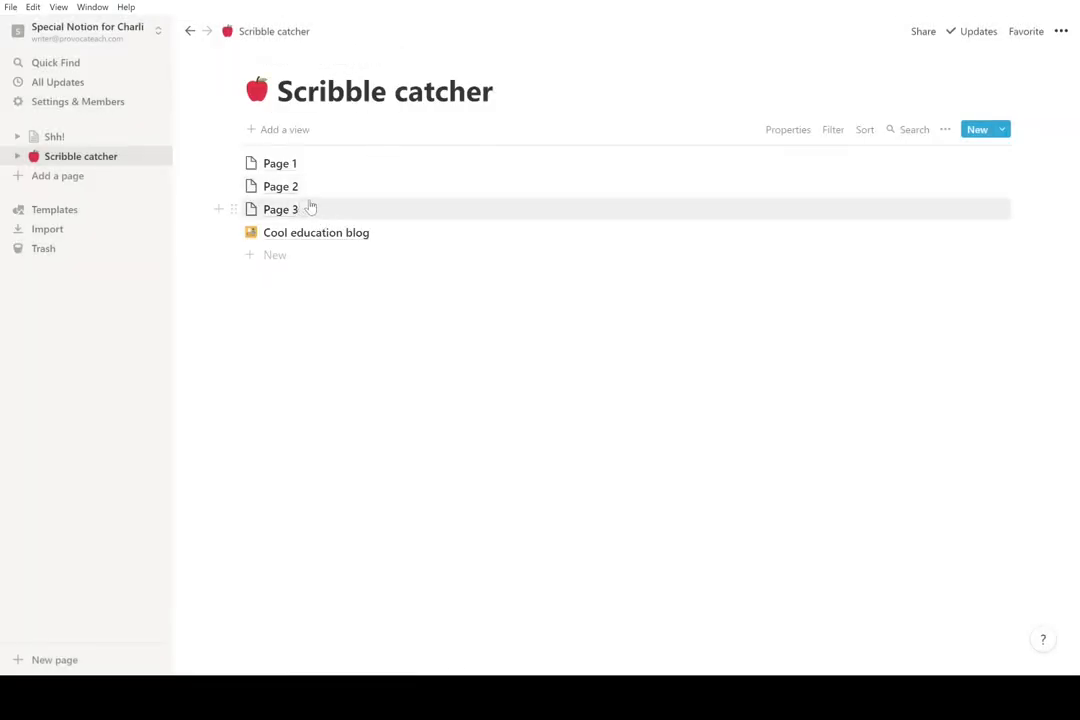
{"action": "left_click", "coordinate": [234, 209]}
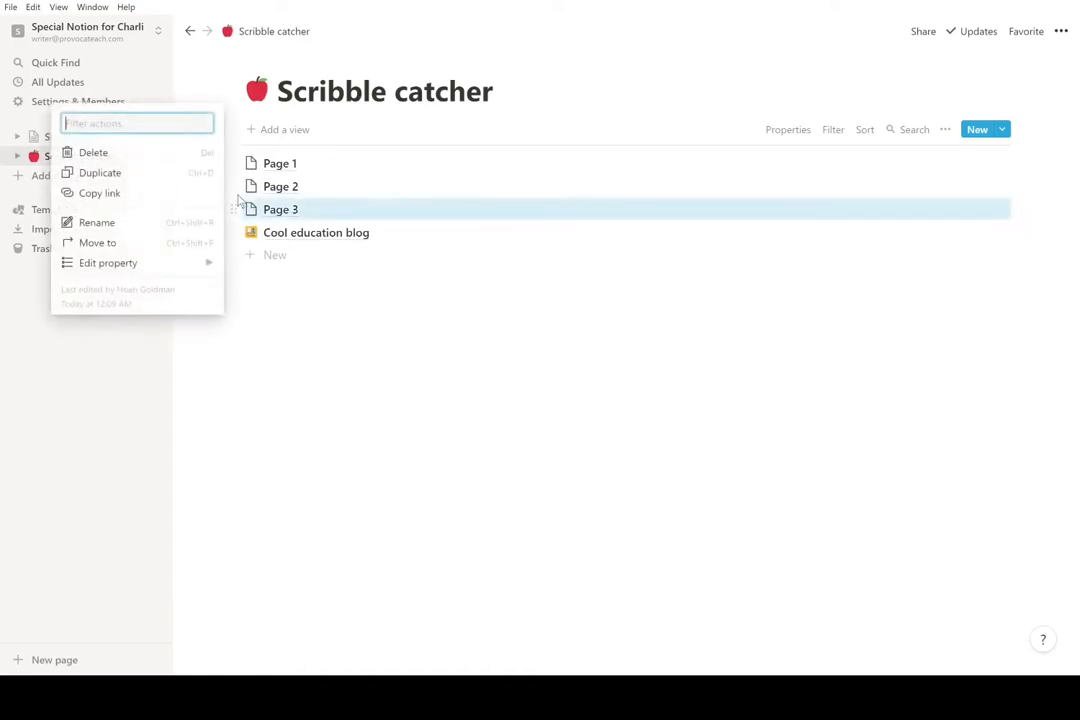
{"action": "left_click", "coordinate": [164, 156]}
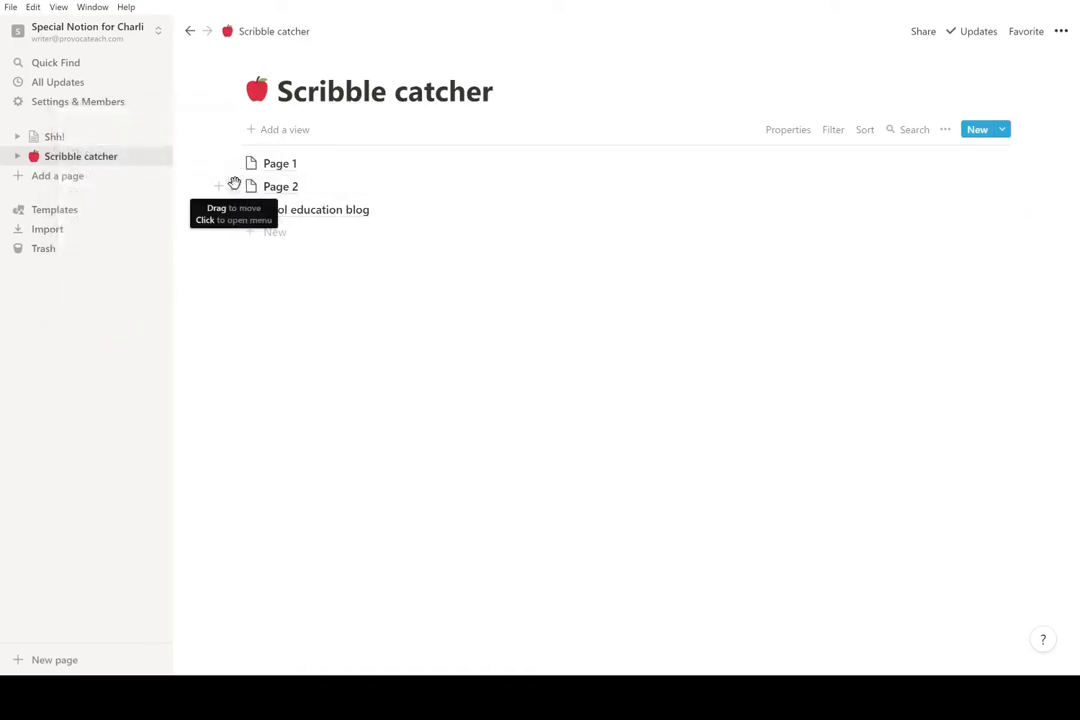
{"action": "left_click", "coordinate": [233, 186]}
{"action": "left_click", "coordinate": [166, 130]}
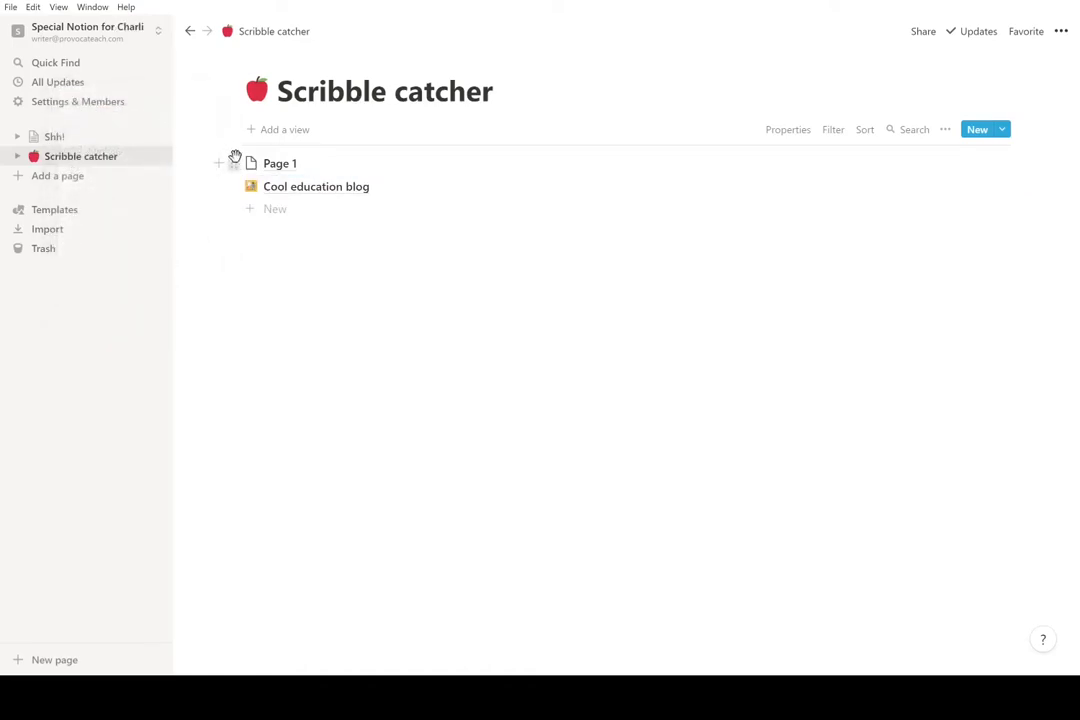
{"action": "left_click", "coordinate": [233, 163]}
{"action": "left_click", "coordinate": [166, 107]}
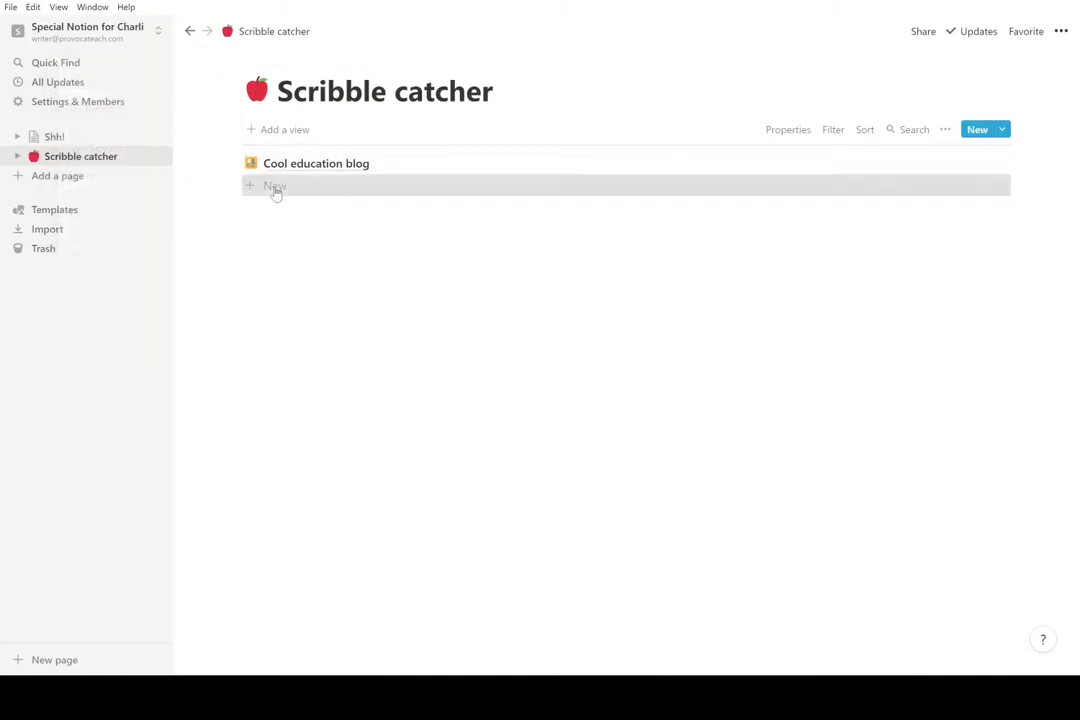
{"action": "left_click", "coordinate": [276, 189]}
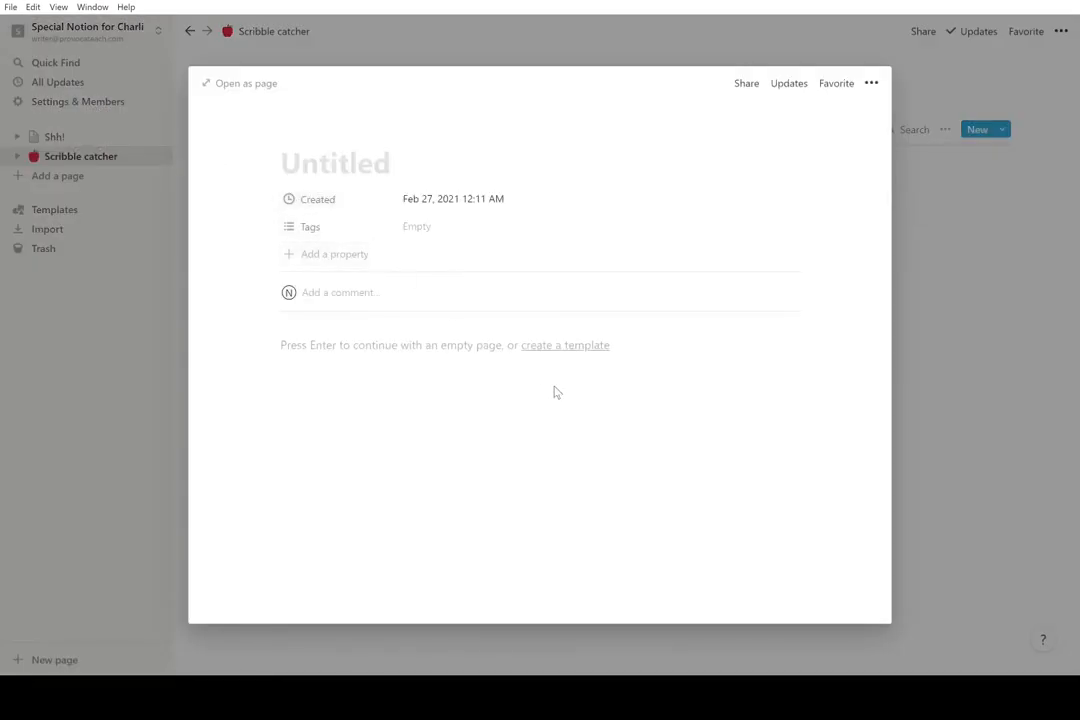
- Title the new page 'Note #2', type some body text, and return to the list
{"action": "type", "text": "Note #2"}
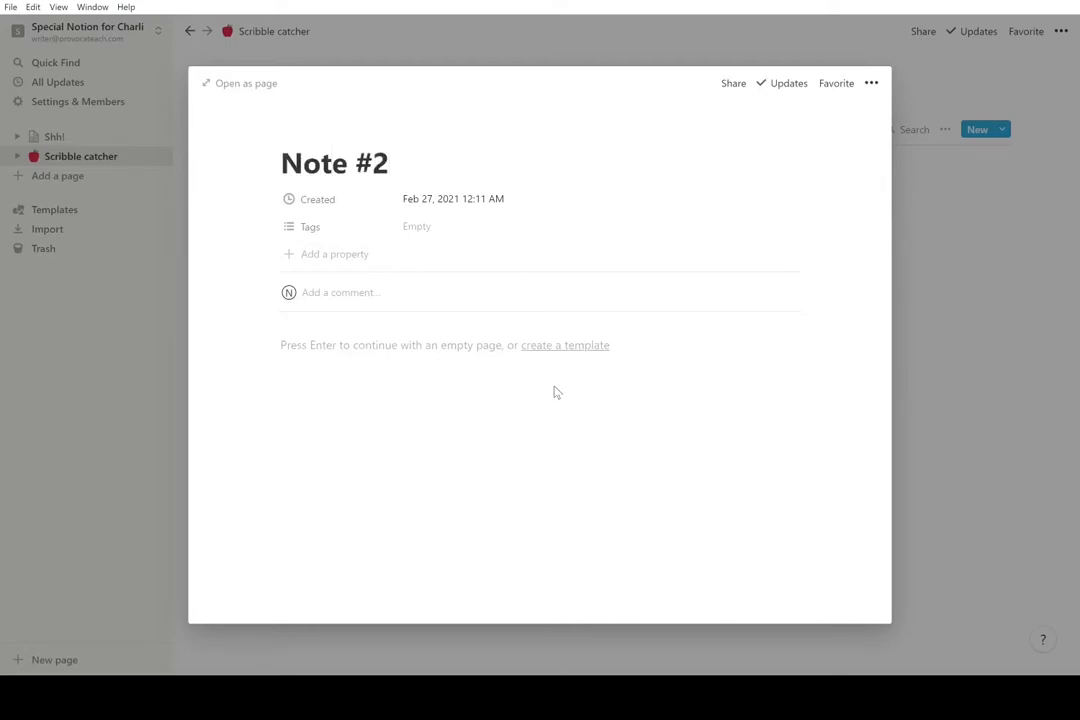
{"action": "left_click", "coordinate": [429, 345]}
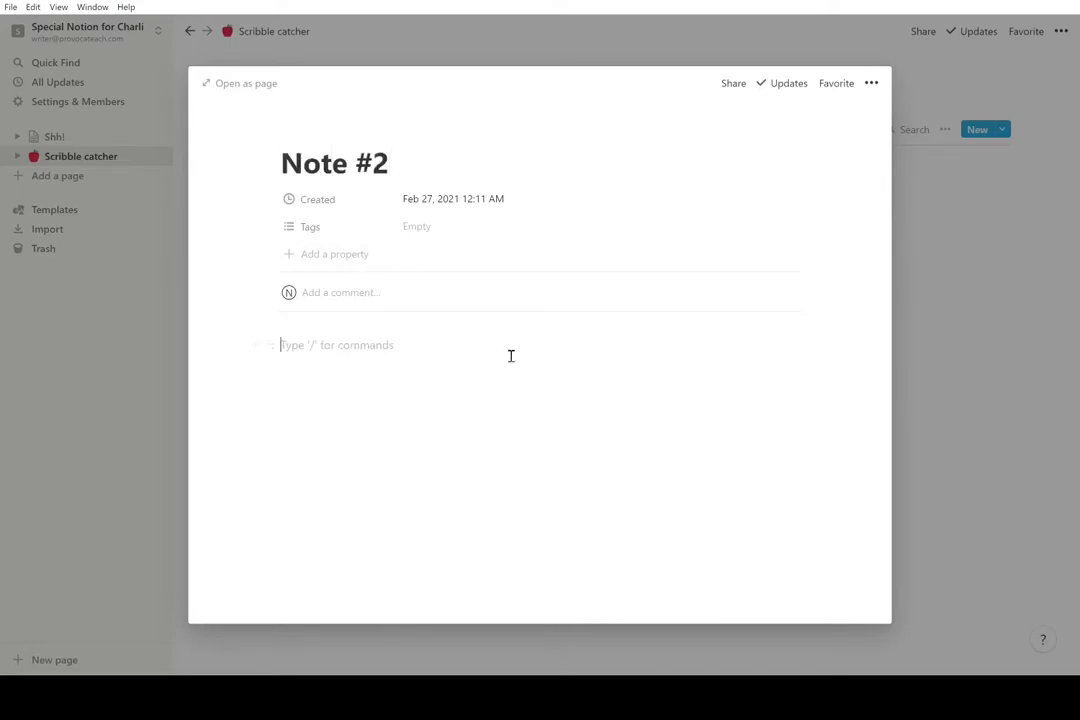
{"action": "type", "text": "s9iwngupwngzsonotpnrgns"}
{"action": "type", "text": "pton"}
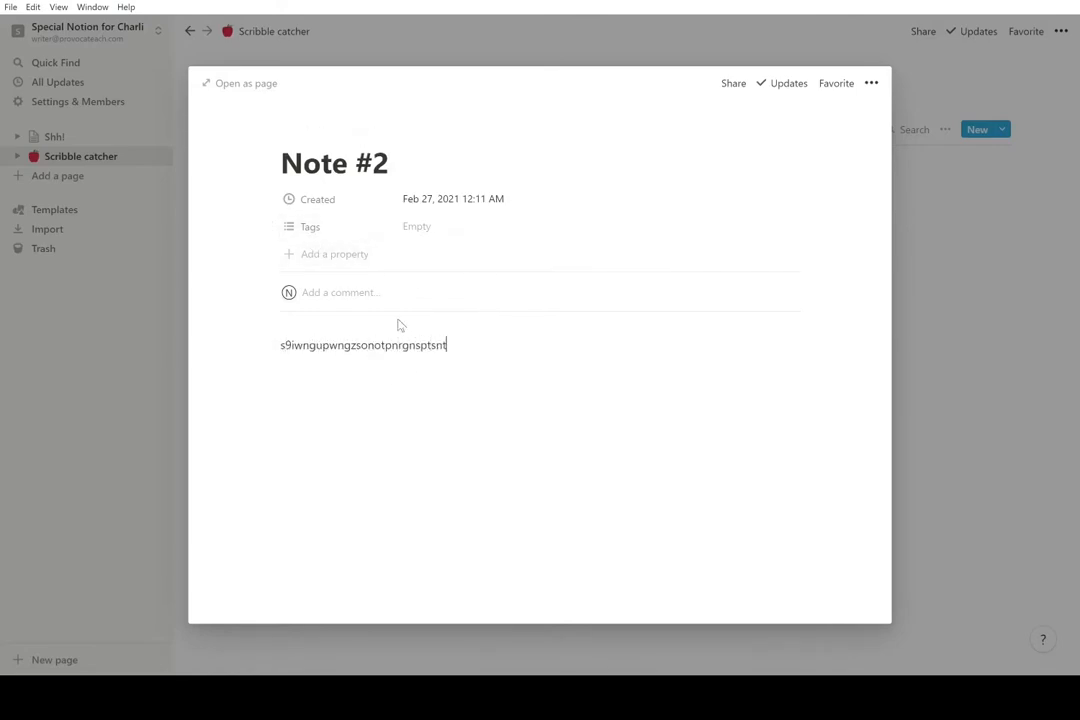
{"action": "left_click", "coordinate": [145, 340]}
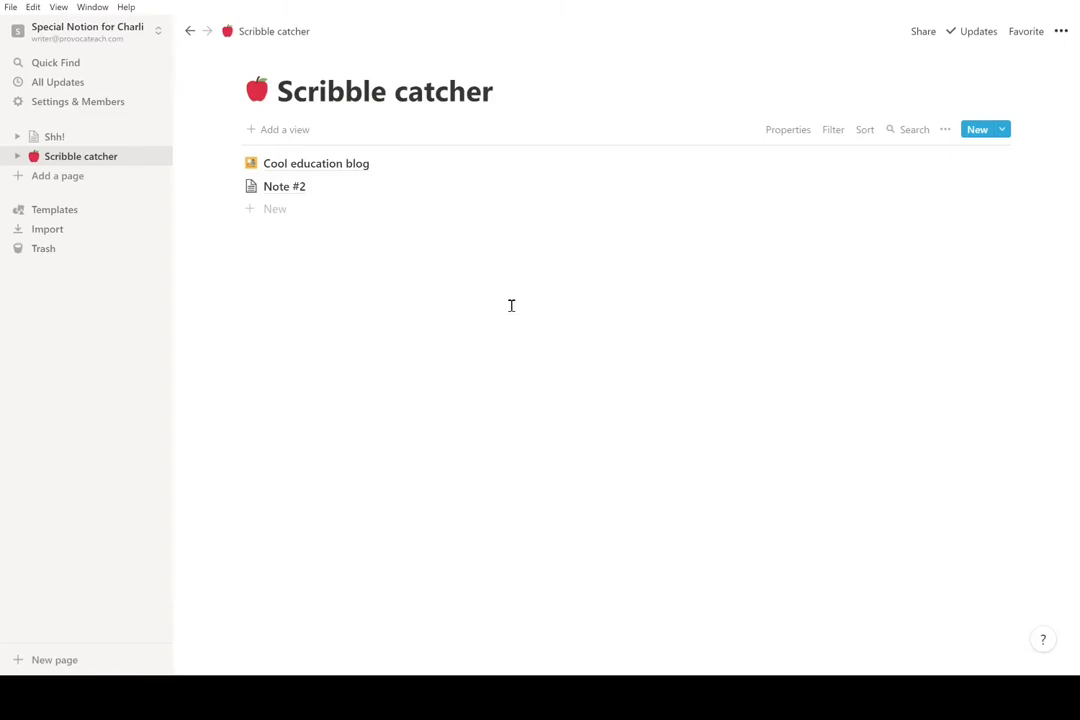
- Create a new Table view named 'By category' for Scribble catcher
{"action": "left_click", "coordinate": [296, 137]}
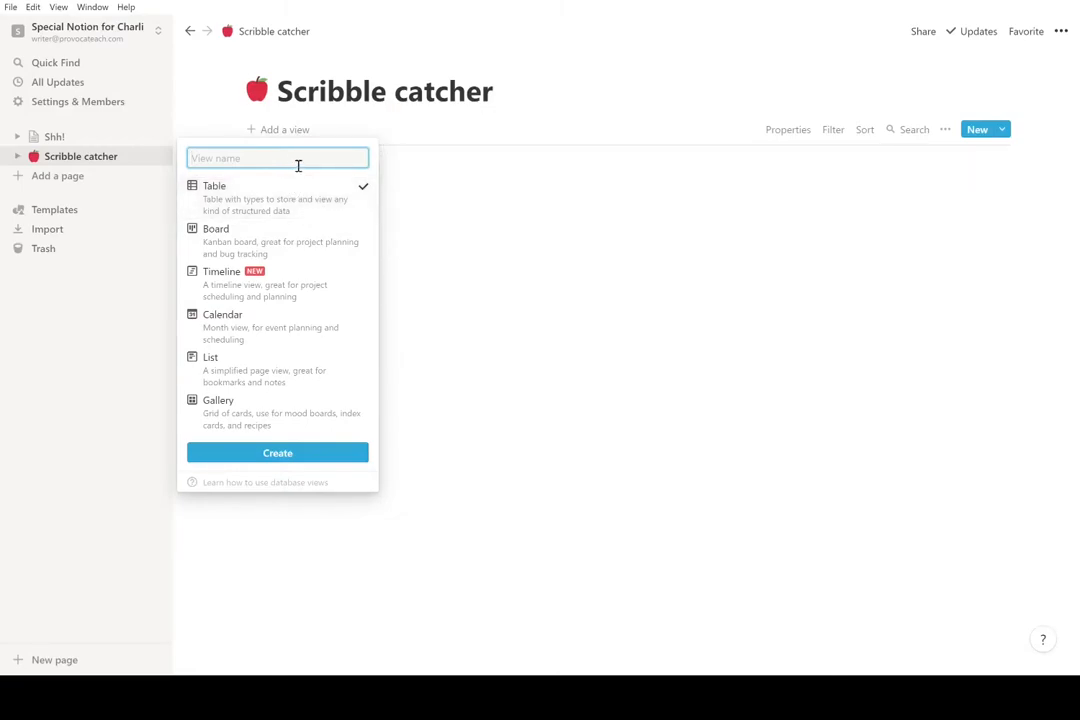
{"action": "type", "text": "By category"}
{"action": "left_click", "coordinate": [289, 456]}
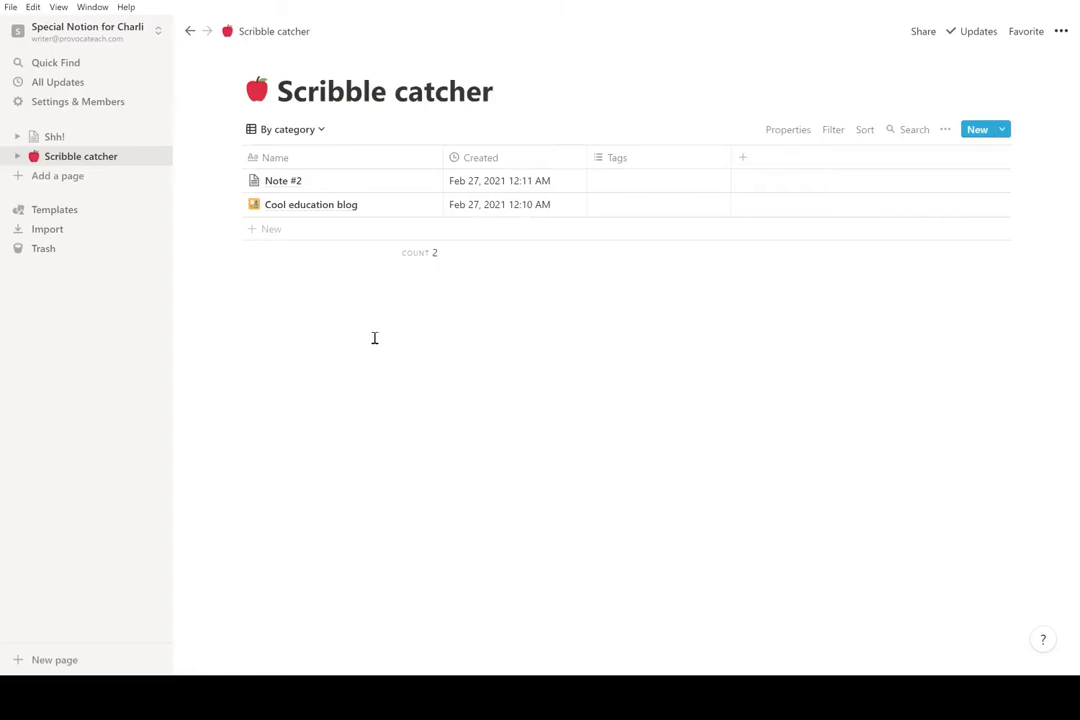
- Change the Tags column to a Select property and rename it 'Category'
{"action": "left_click", "coordinate": [577, 160]}
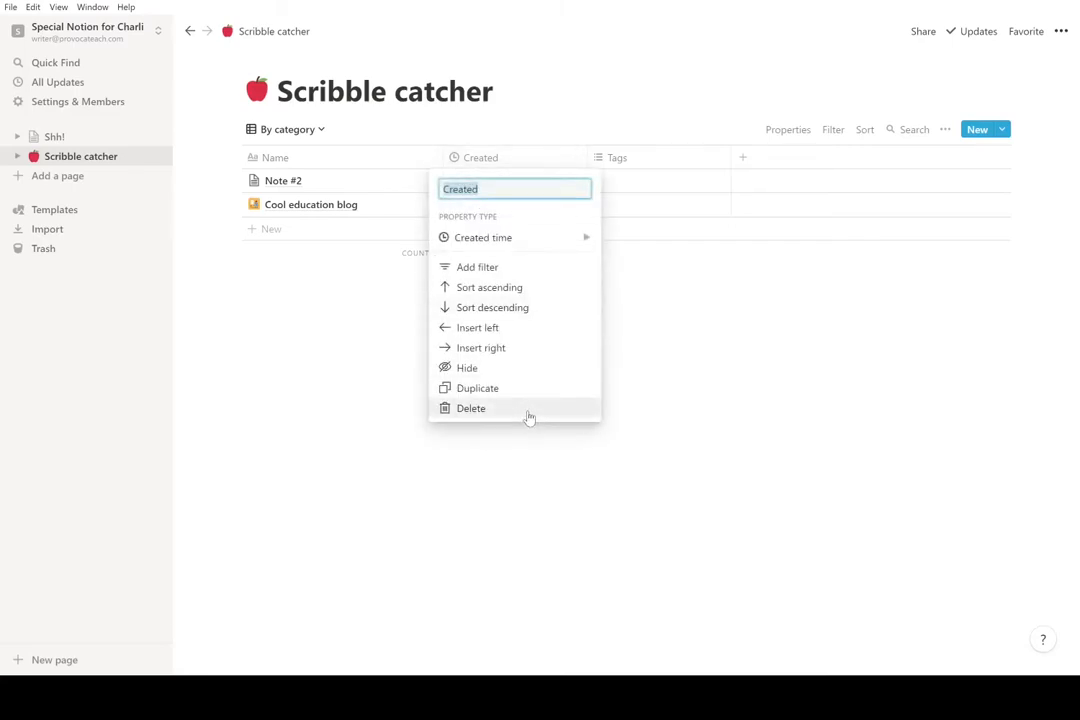
{"action": "left_click", "coordinate": [656, 376]}
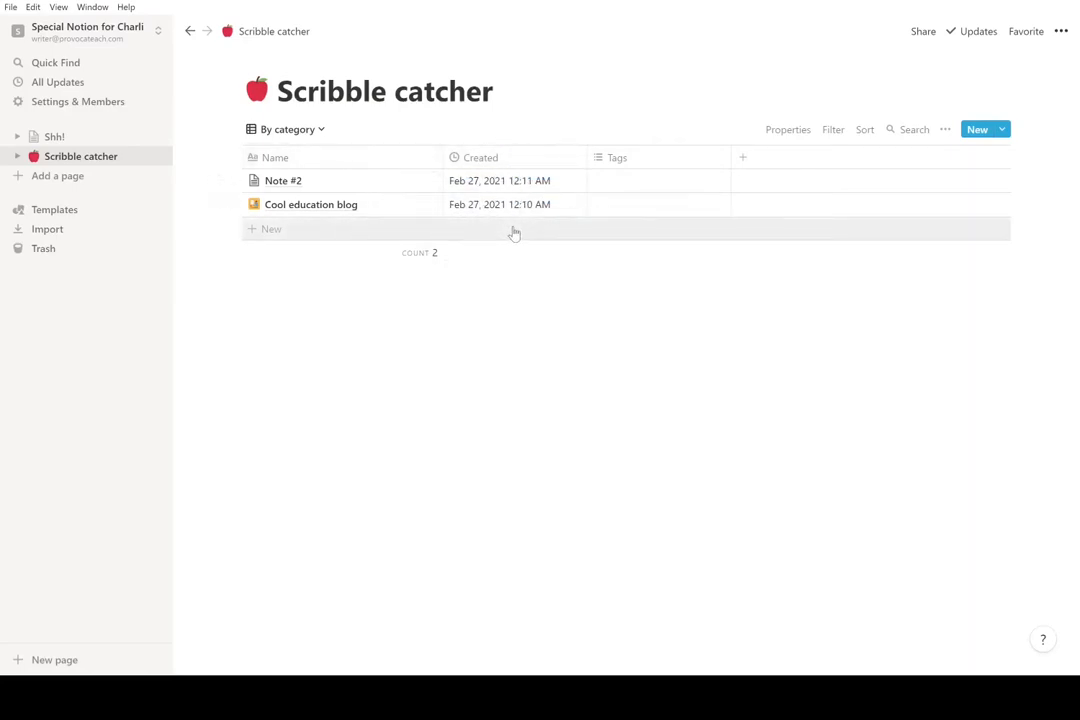
{"action": "left_click", "coordinate": [714, 163]}
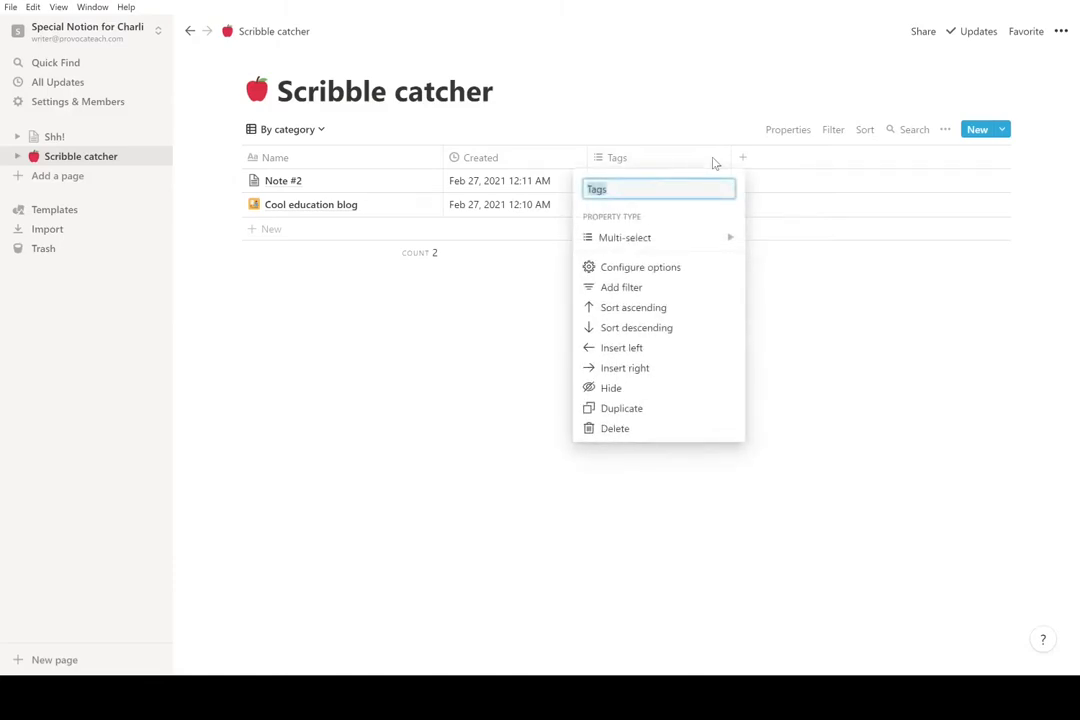
{"action": "mouse_move", "coordinate": [668, 246]}
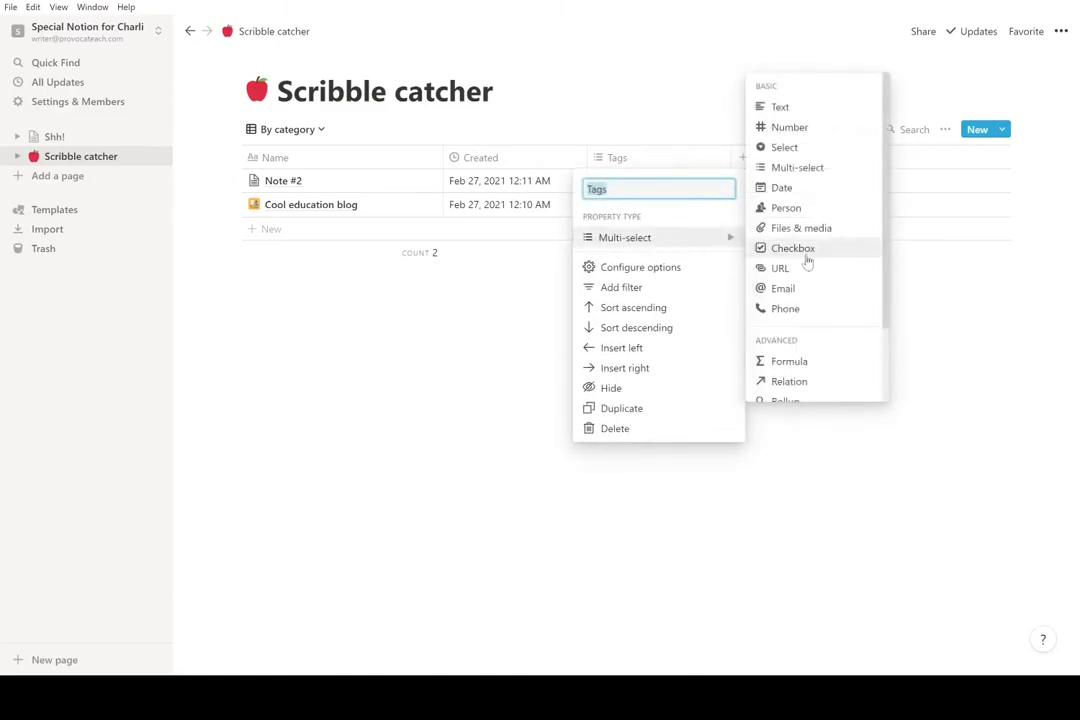
{"action": "left_click", "coordinate": [790, 149]}
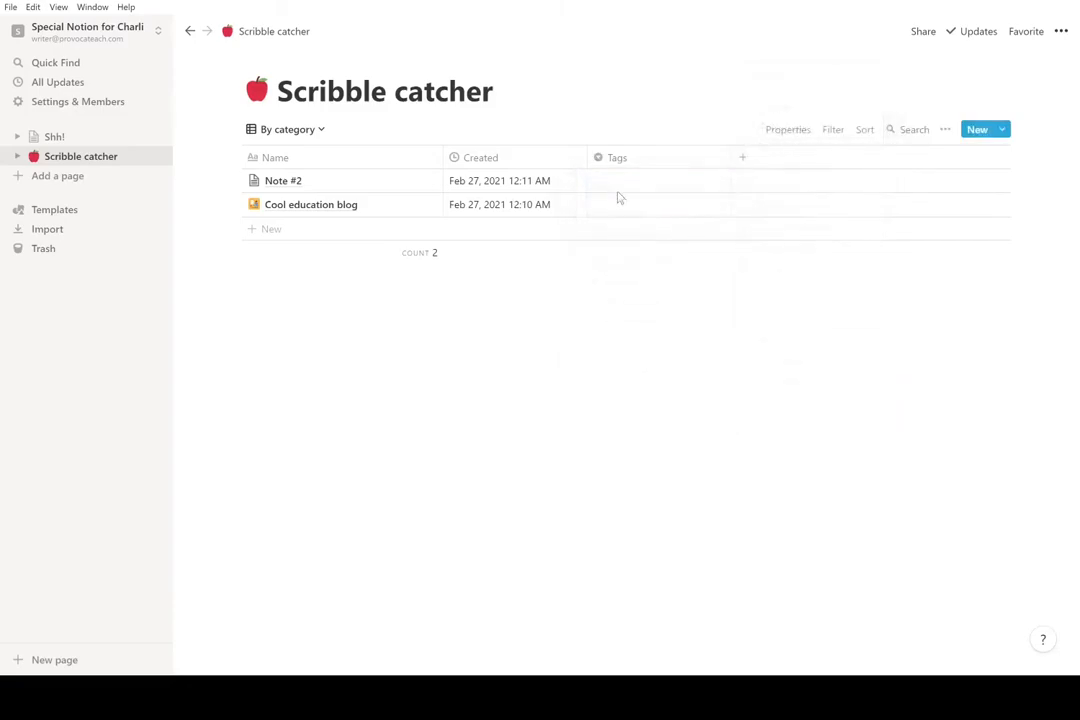
{"action": "left_click", "coordinate": [619, 163]}
{"action": "type", "text": "Category"}
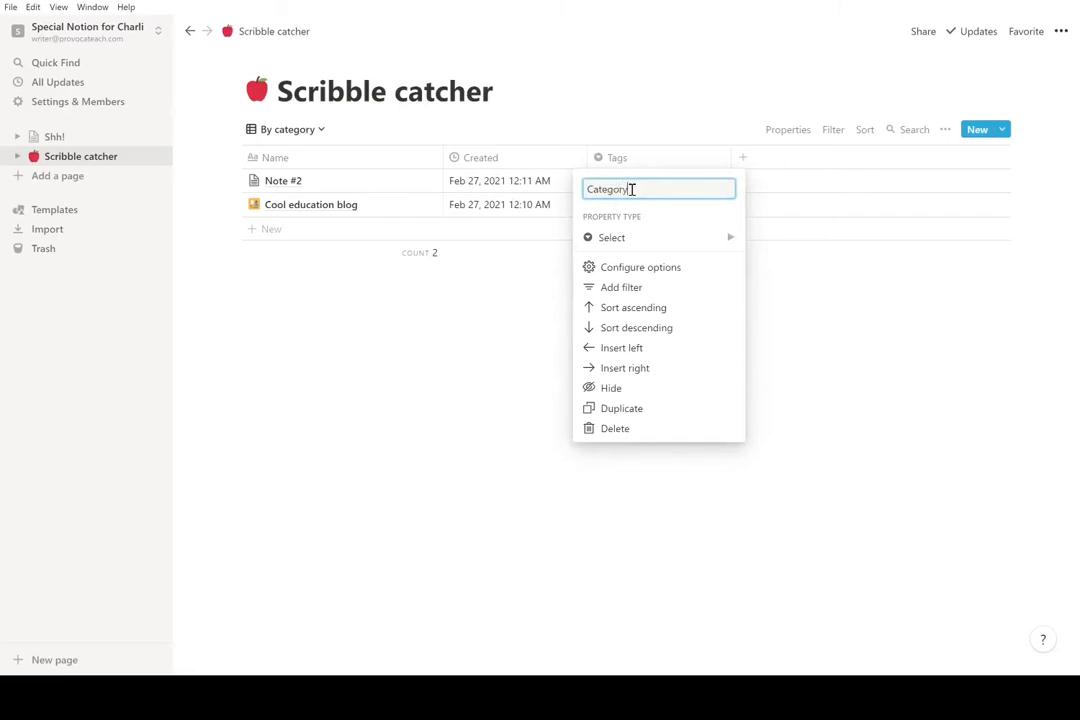
{"action": "key", "text": "Return"}
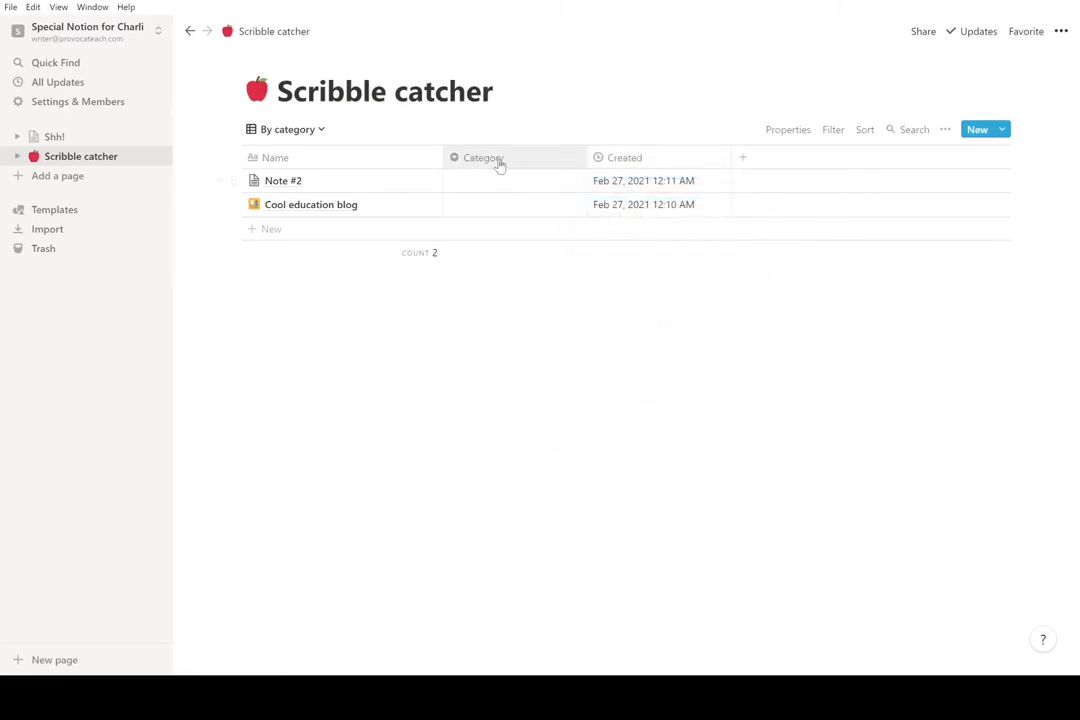
- Tag Cool education blog with a new 'Check out later' category
{"action": "left_click", "coordinate": [468, 184]}
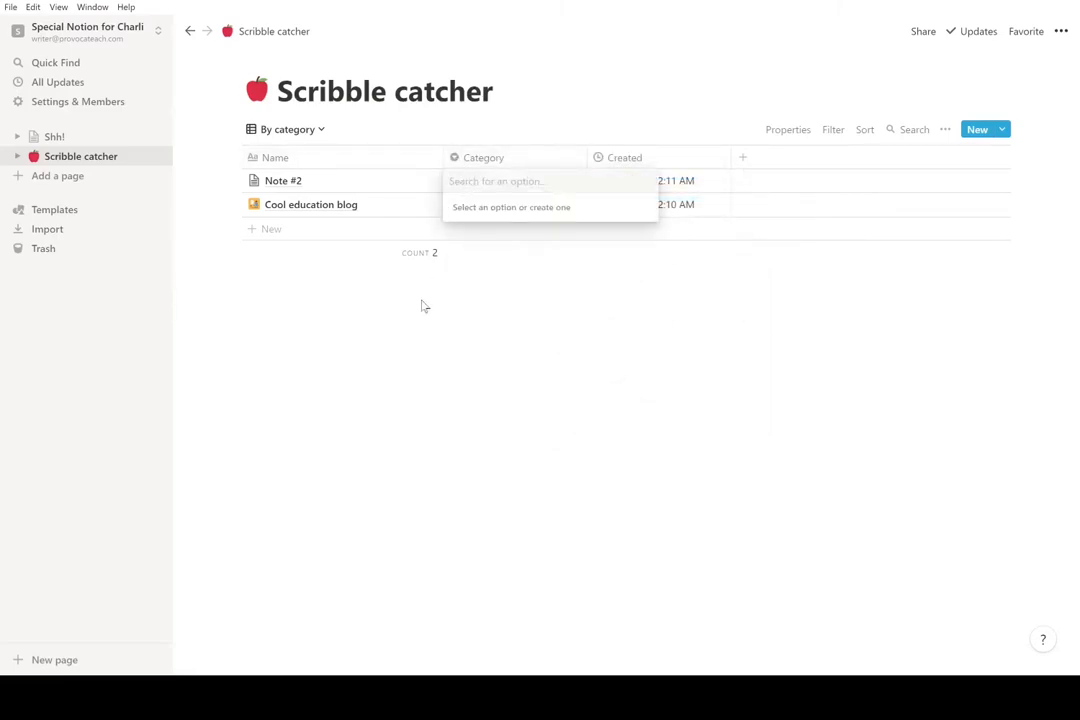
{"action": "key", "text": "Escape"}
{"action": "left_click", "coordinate": [485, 205]}
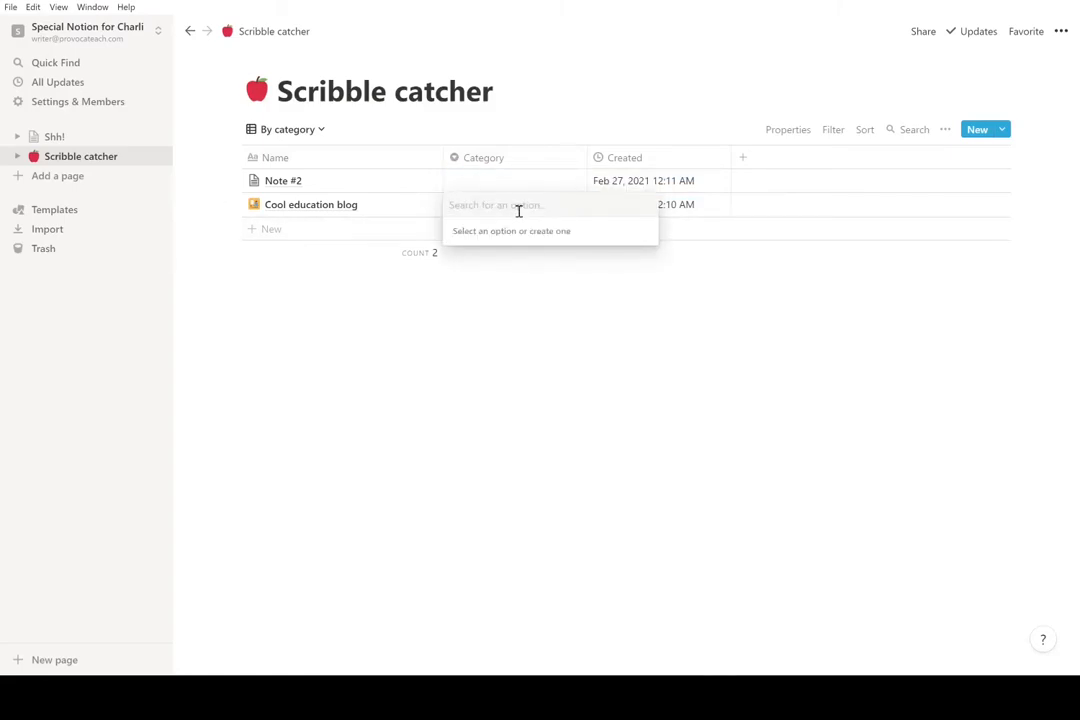
{"action": "type", "text": "Check o"}
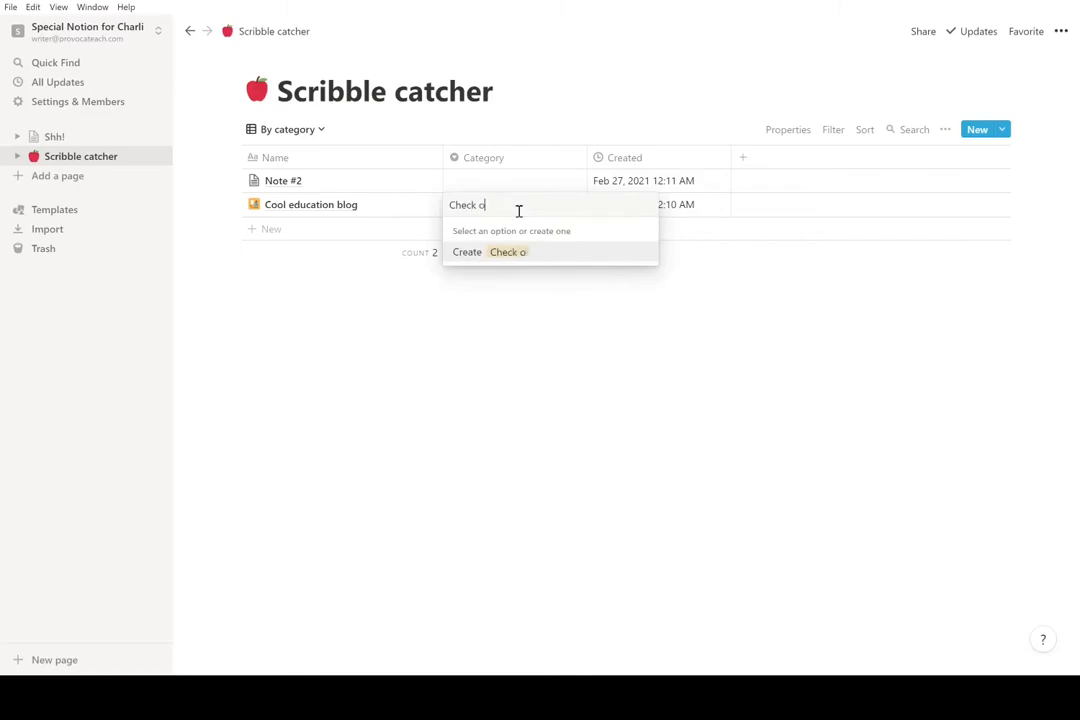
{"action": "type", "text": "ut later"}
{"action": "key", "text": "Return"}
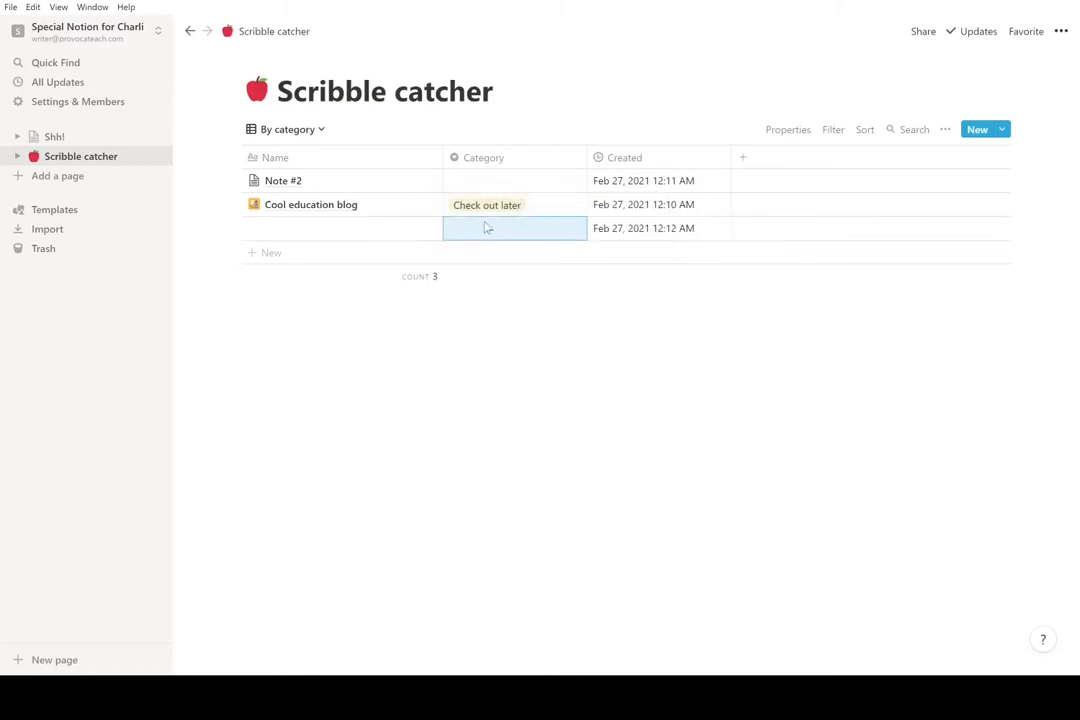
- Add an 'Atomic Habits' row and set its category to Check out later
{"action": "left_click", "coordinate": [354, 237]}
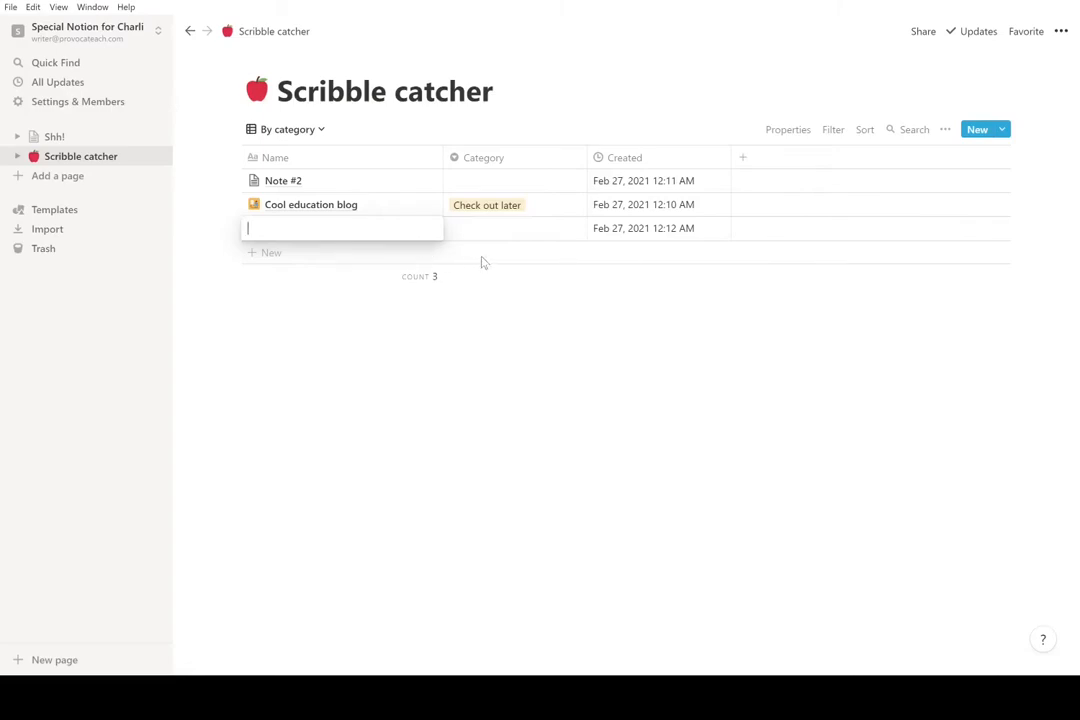
{"action": "type", "text": "Atomic Hab"}
{"action": "key", "text": "Tab"}
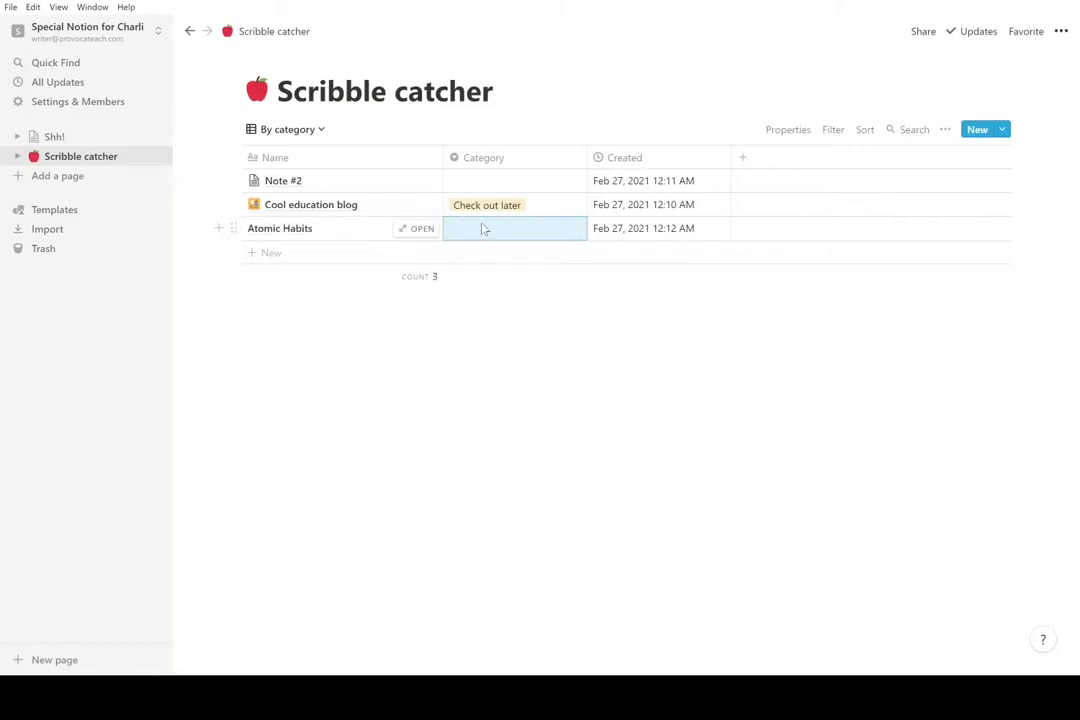
{"action": "left_click", "coordinate": [477, 226]}
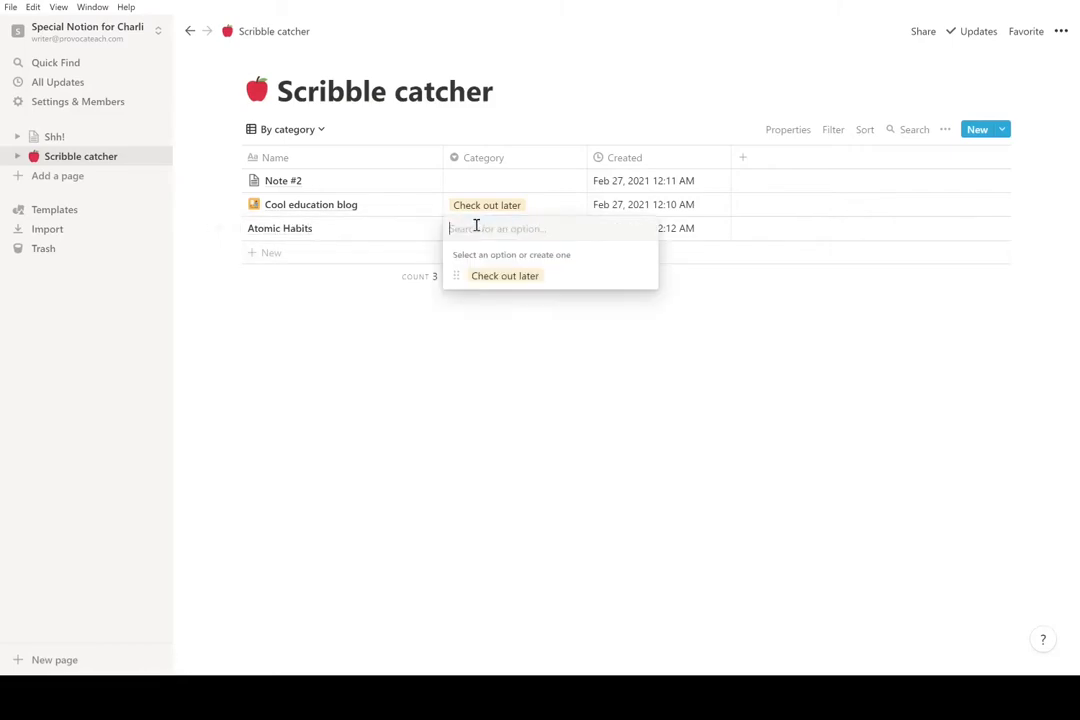
{"action": "left_click", "coordinate": [498, 283]}
{"action": "key", "text": "Escape"}
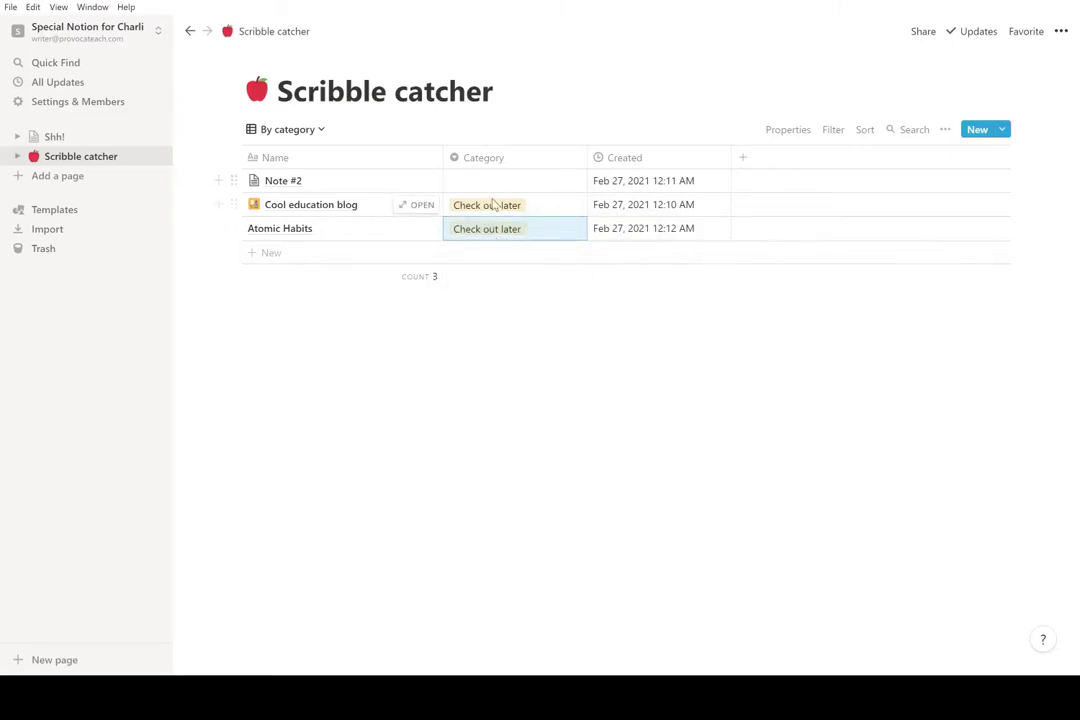
{"action": "left_click", "coordinate": [492, 202]}
{"action": "key", "text": "Escape"}
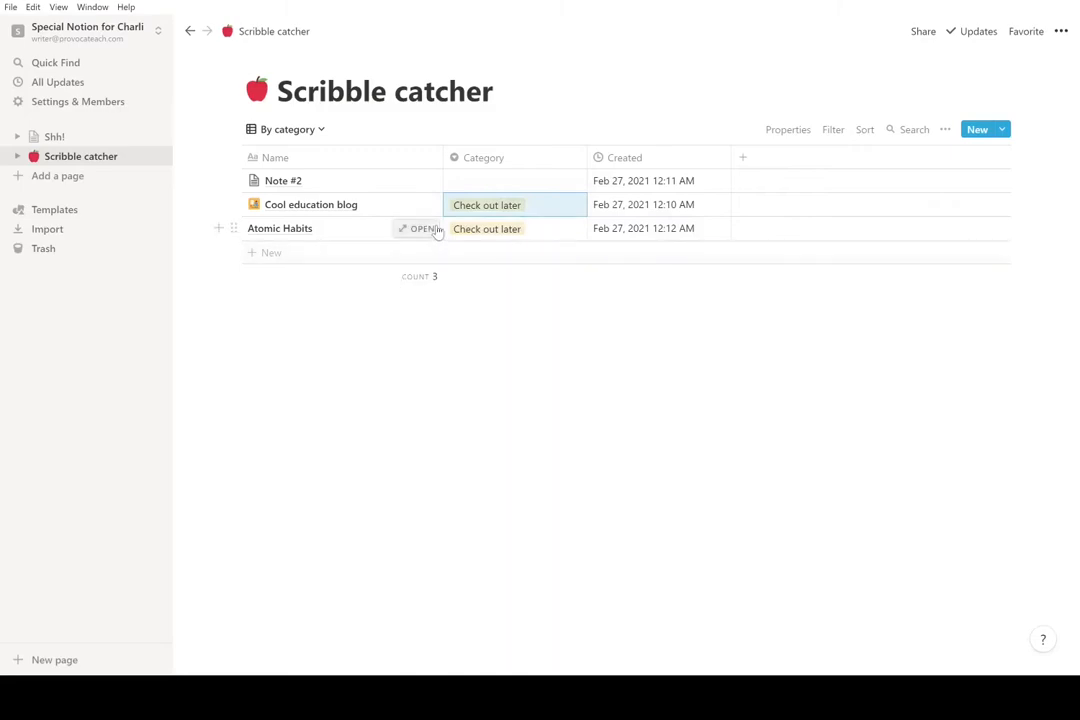
{"action": "left_click", "coordinate": [503, 229]}
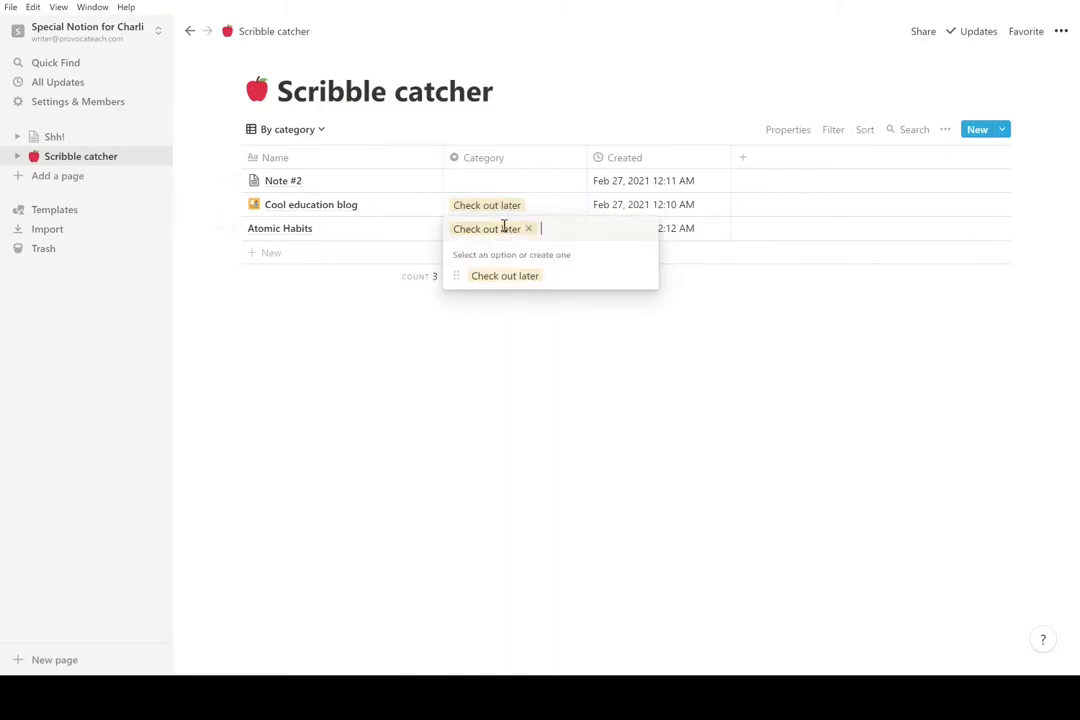
{"action": "key", "text": "Escape"}
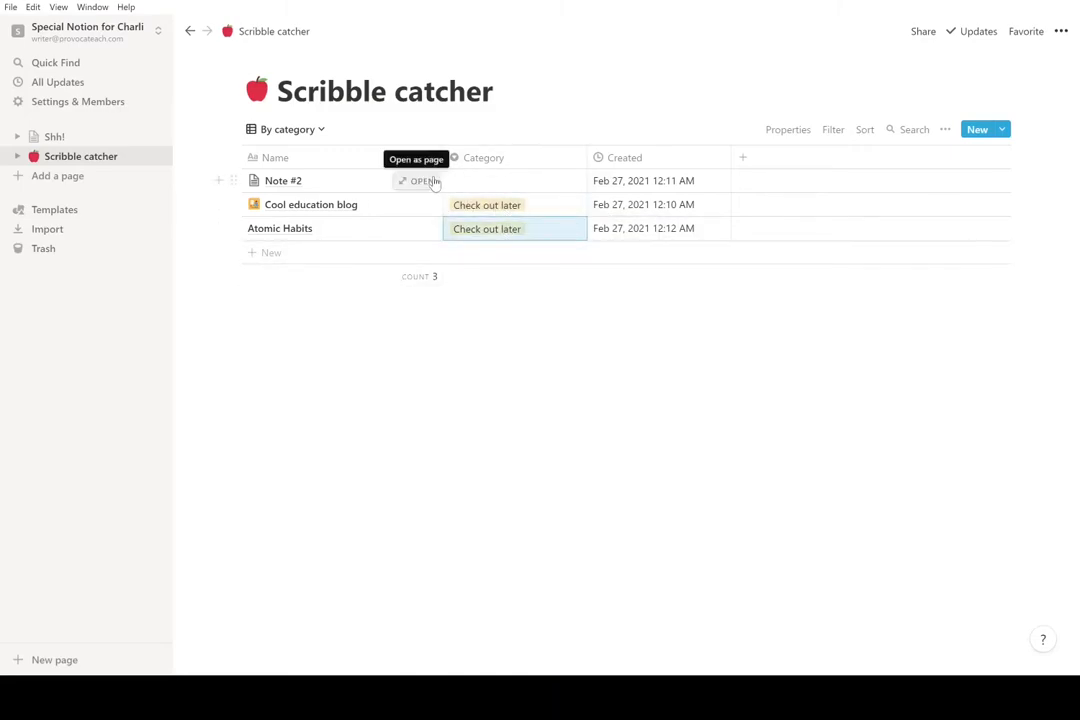
- Add a new database entry named 'Grocery list'
{"action": "left_click", "coordinate": [362, 253]}
{"action": "type", "text": "Grocery"}
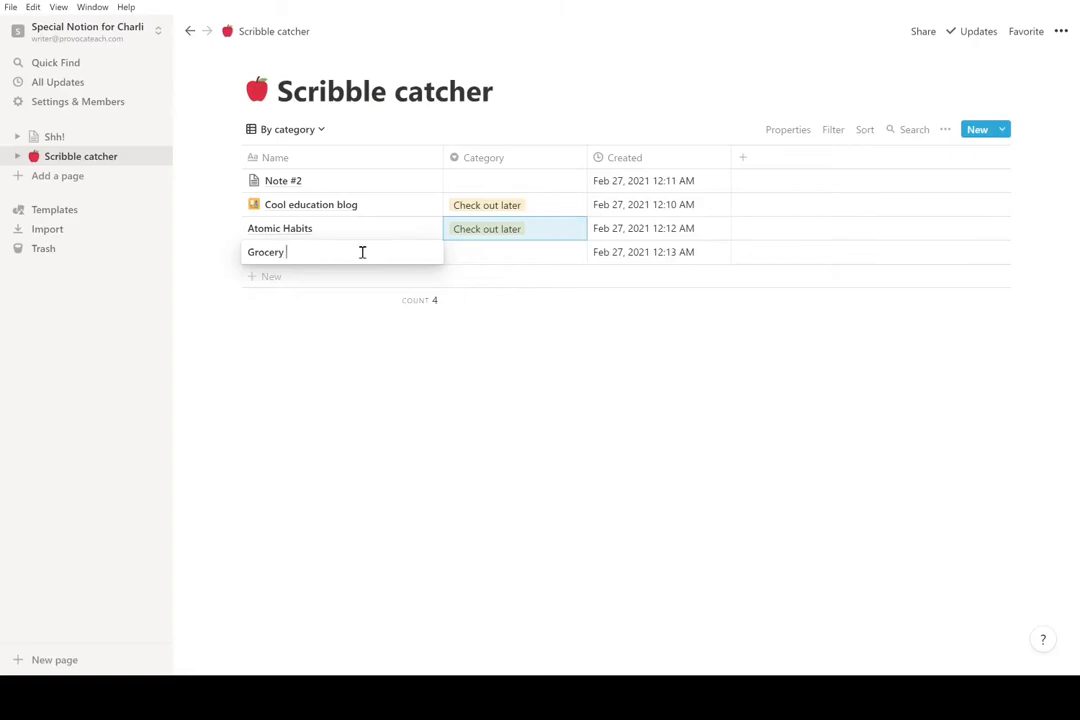
{"action": "key", "text": "Escape"}
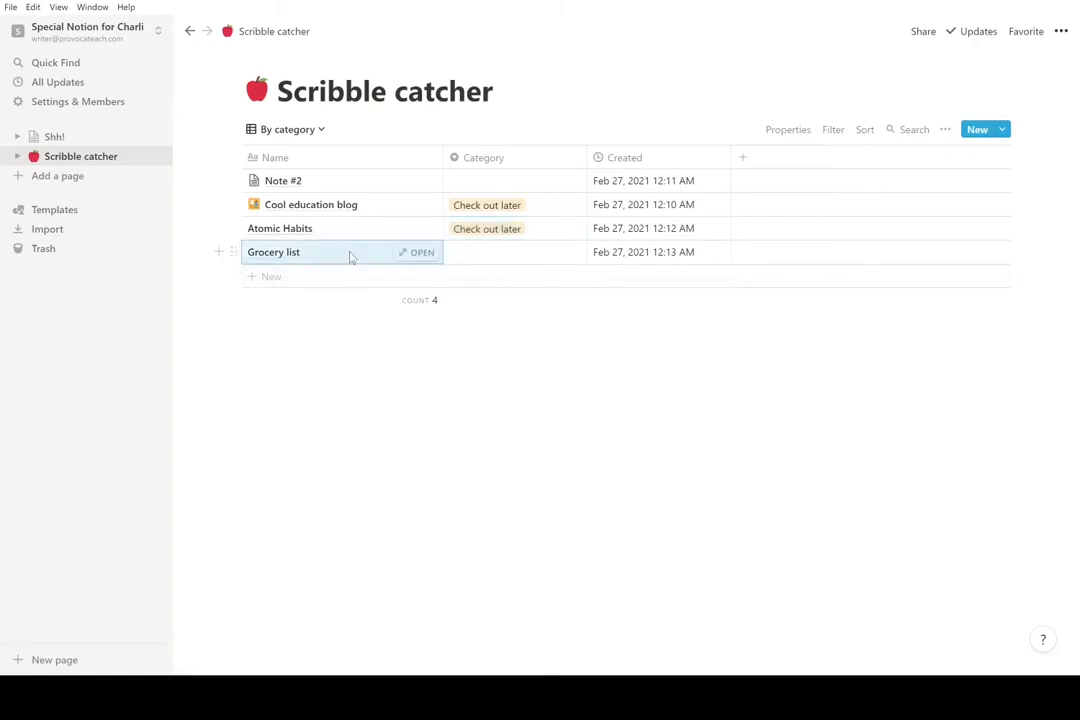
- Fill the Grocery list page with Milk, Eggs, Pasta and BACON to-do items
{"action": "left_click", "coordinate": [405, 252]}
{"action": "left_click", "coordinate": [372, 367]}
{"action": "type", "text": "/"}
{"action": "left_click", "coordinate": [378, 482]}
{"action": "type", "text": "Milk"}
{"action": "key", "text": "Return"}
{"action": "type", "text": "Eggs"}
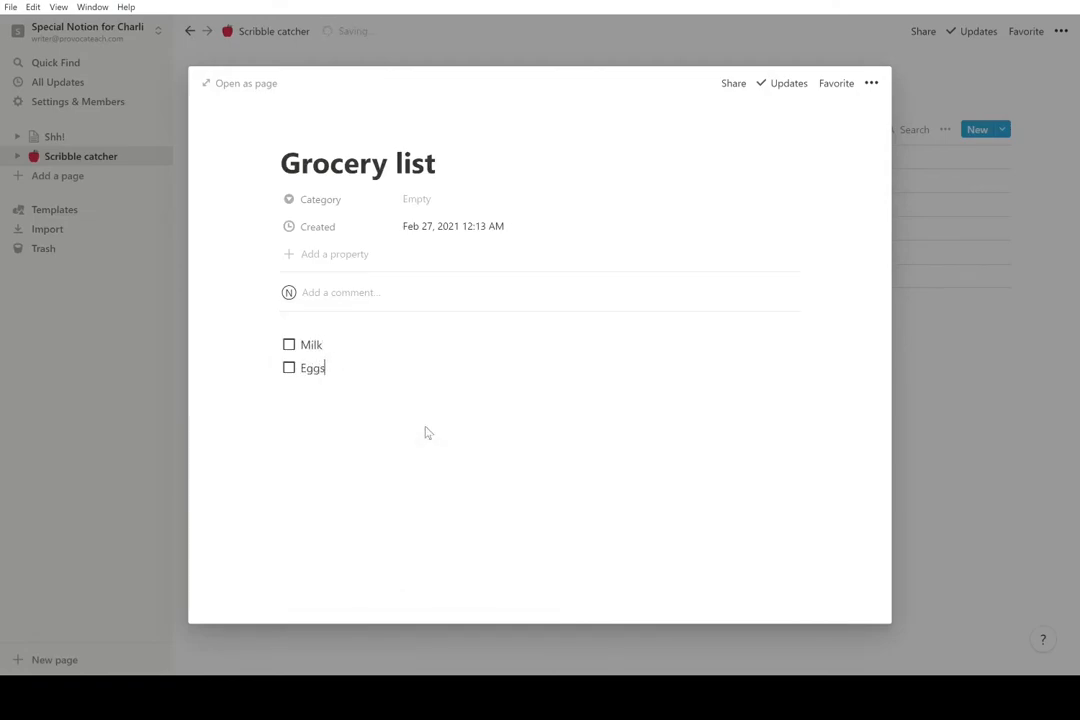
{"action": "key", "text": "Return"}
{"action": "type", "text": "Pasta"}
{"action": "key", "text": "Return"}
{"action": "type", "text": "BACON"}
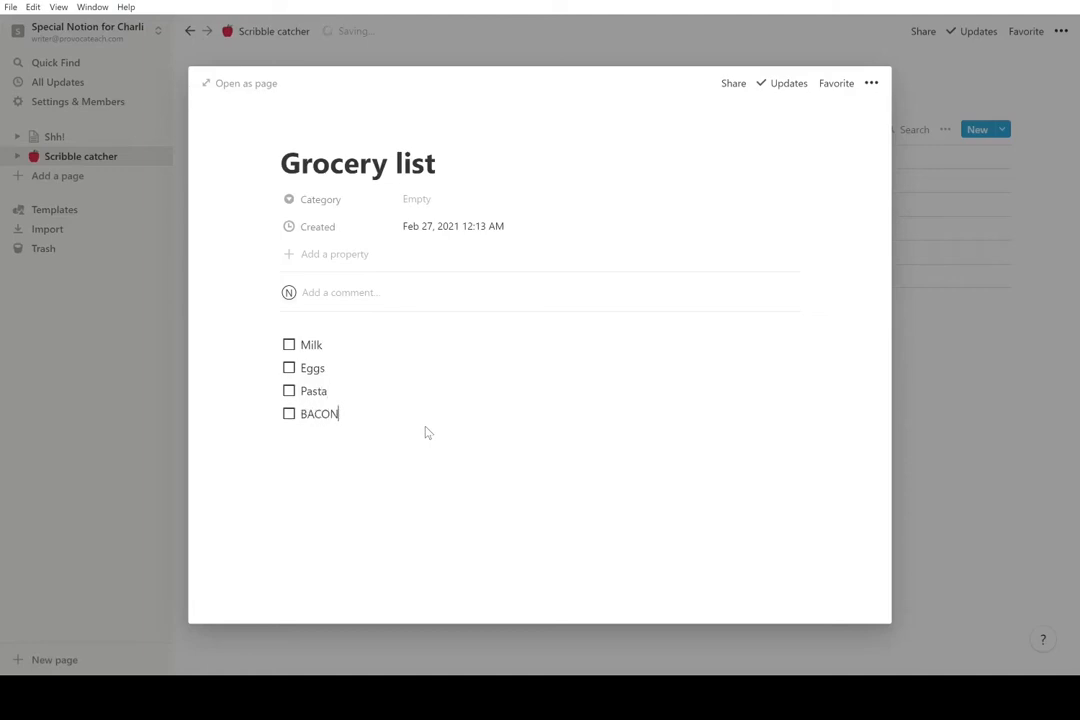
{"action": "left_click", "coordinate": [83, 427]}
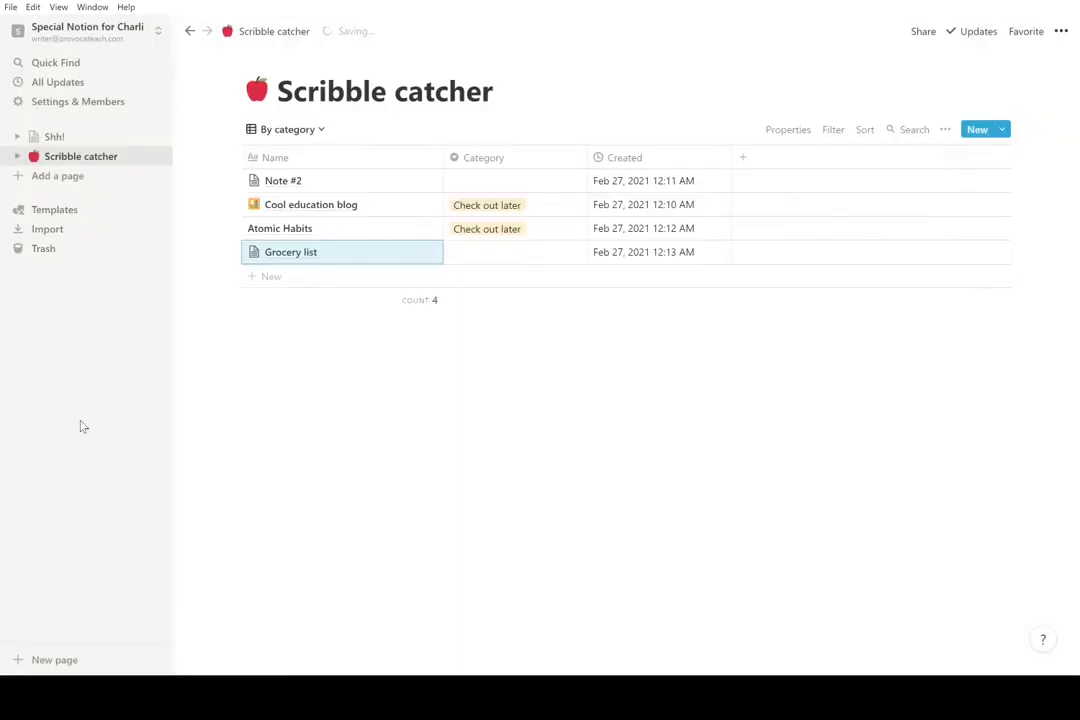
- Tag the Grocery list entry with a new 'Grocery list' category
{"action": "left_click", "coordinate": [490, 262]}
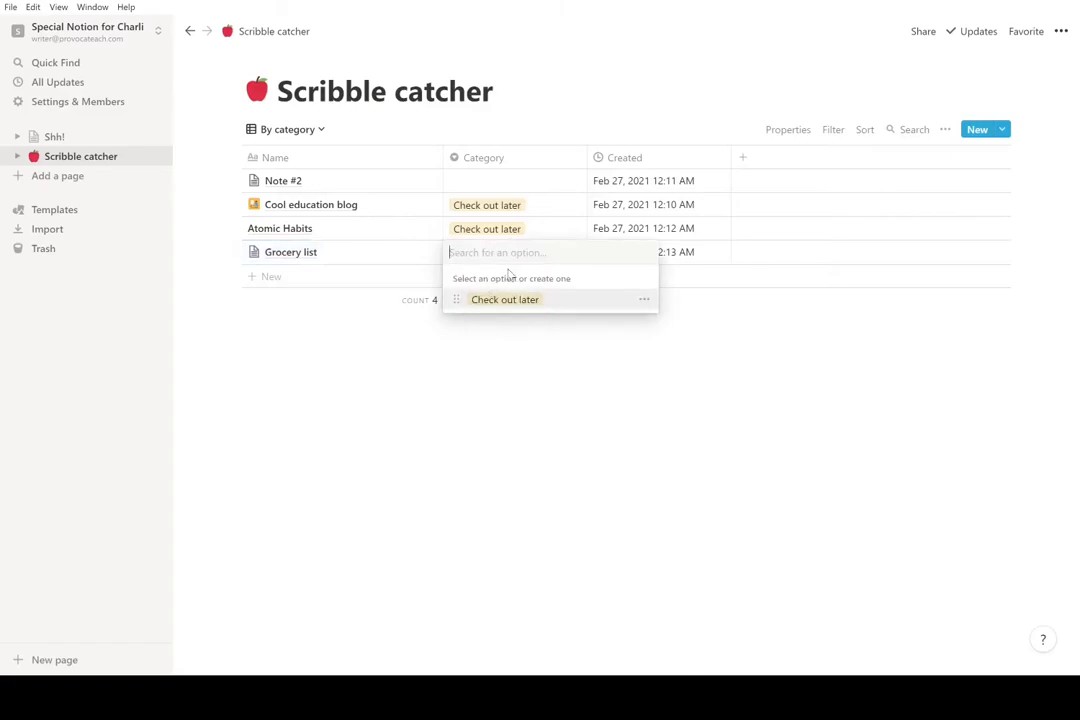
{"action": "type", "text": "G"}
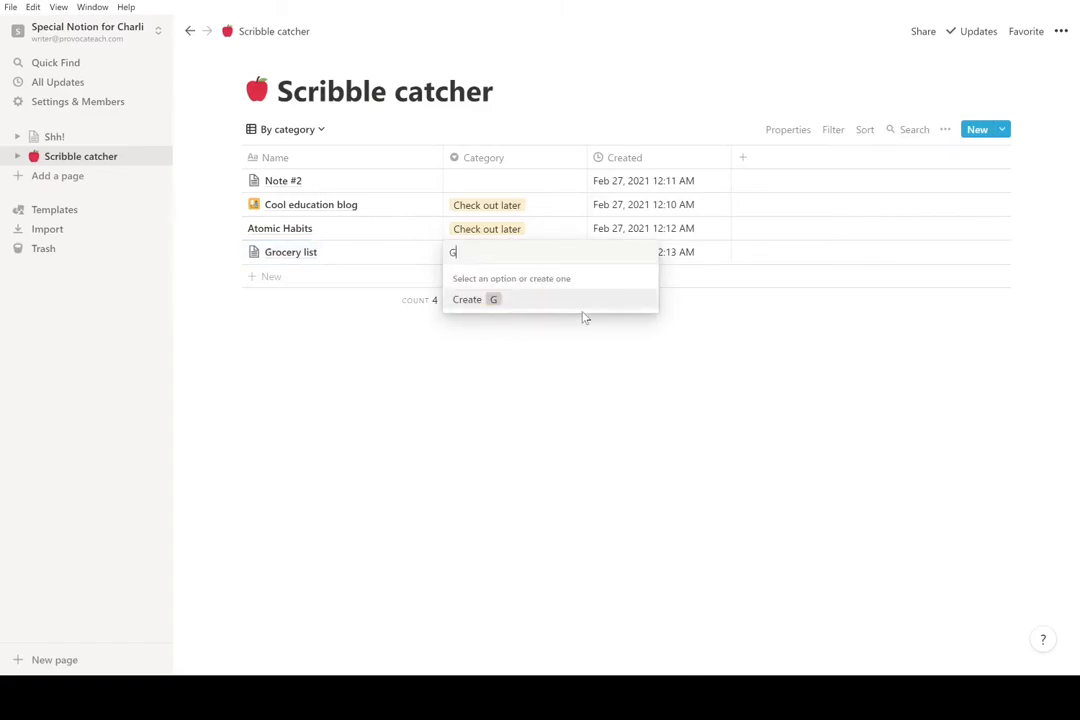
{"action": "type", "text": "rocery list"}
{"action": "key", "text": "Return"}
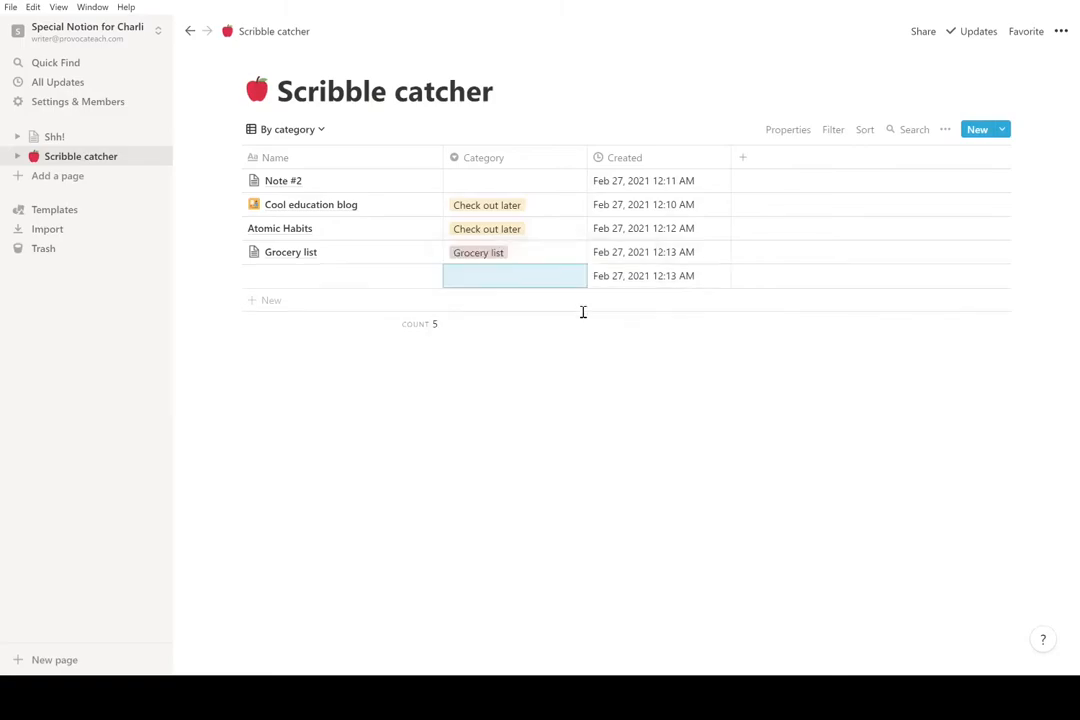
- Add a 'Random note' entry and tag it and Note #2 with a new 'Other' category
{"action": "left_click", "coordinate": [362, 286]}
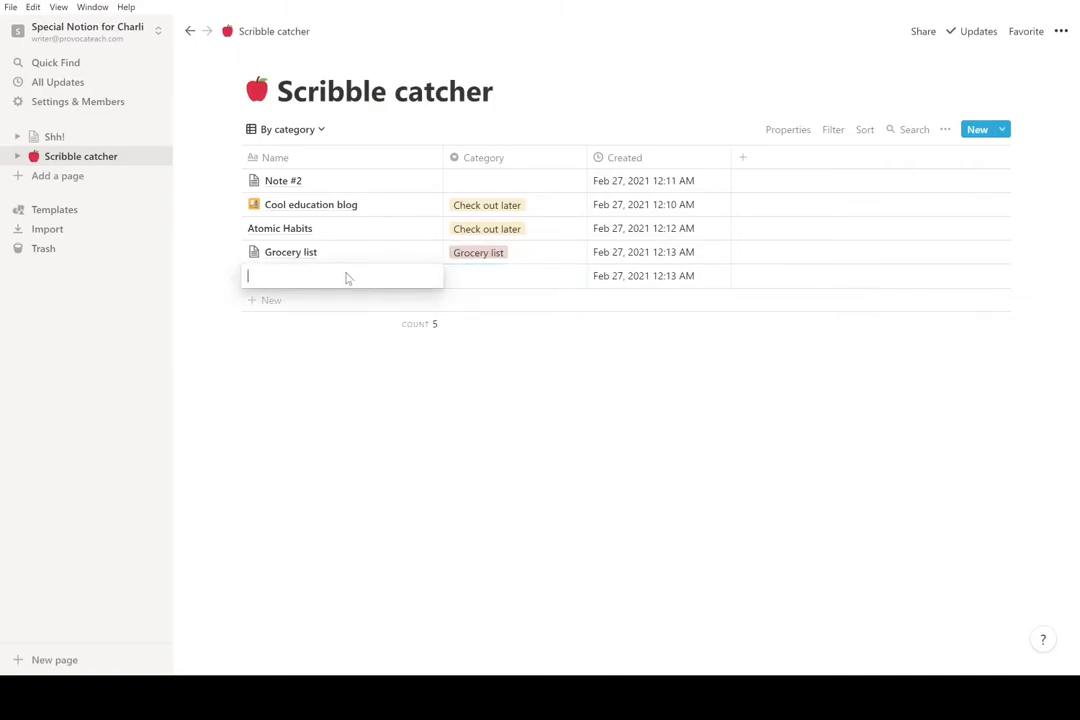
{"action": "type", "text": "Random note"}
{"action": "key", "text": "Return"}
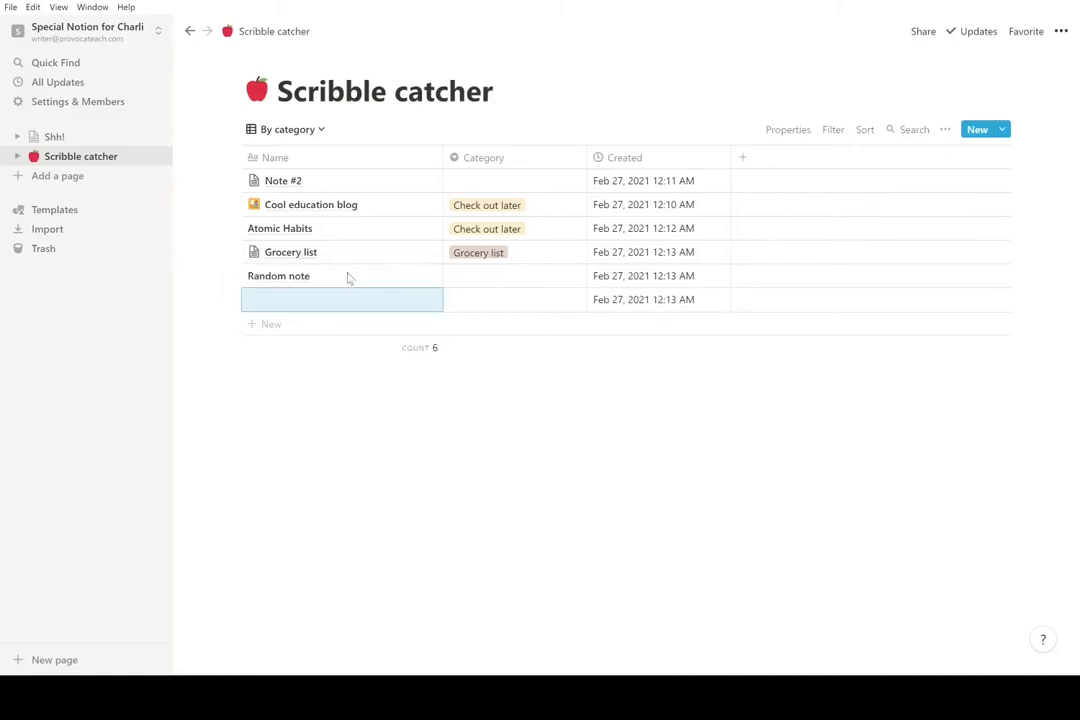
{"action": "left_click", "coordinate": [490, 277]}
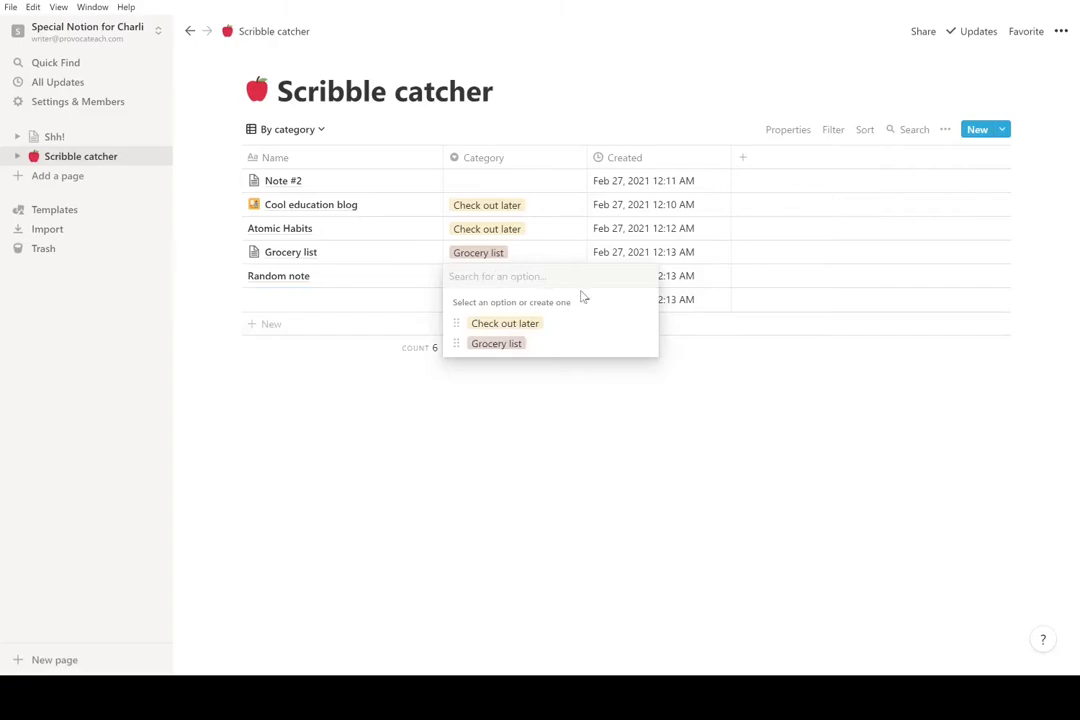
{"action": "type", "text": "Other"}
{"action": "key", "text": "Return"}
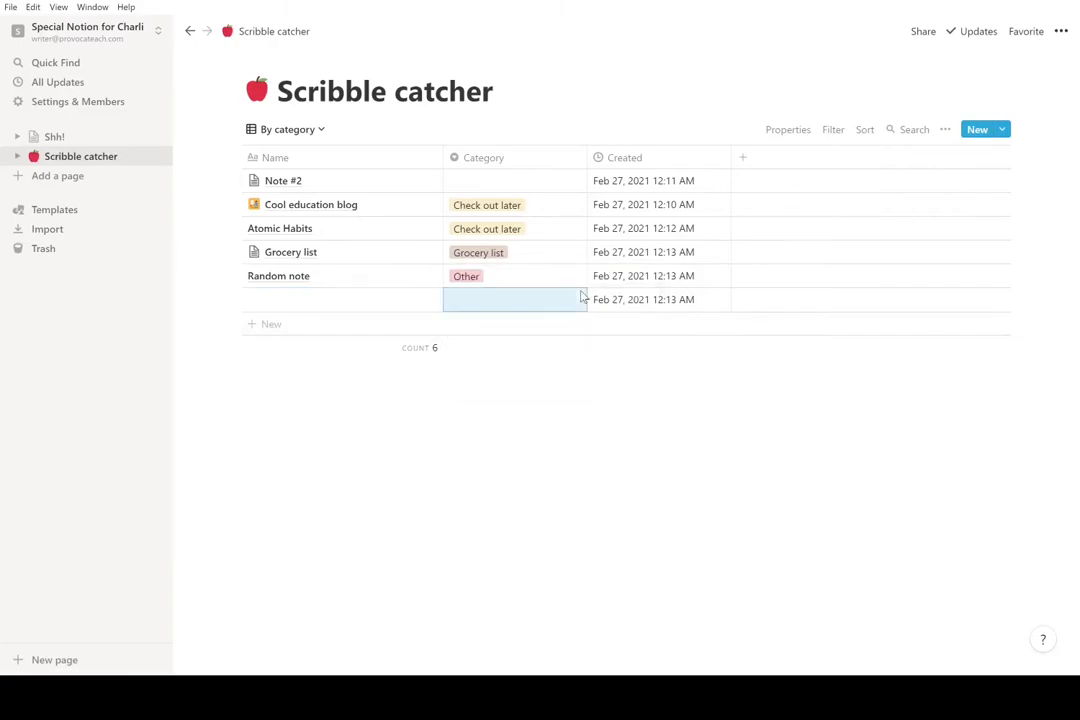
{"action": "left_click", "coordinate": [484, 180]}
{"action": "type", "text": "Other"}
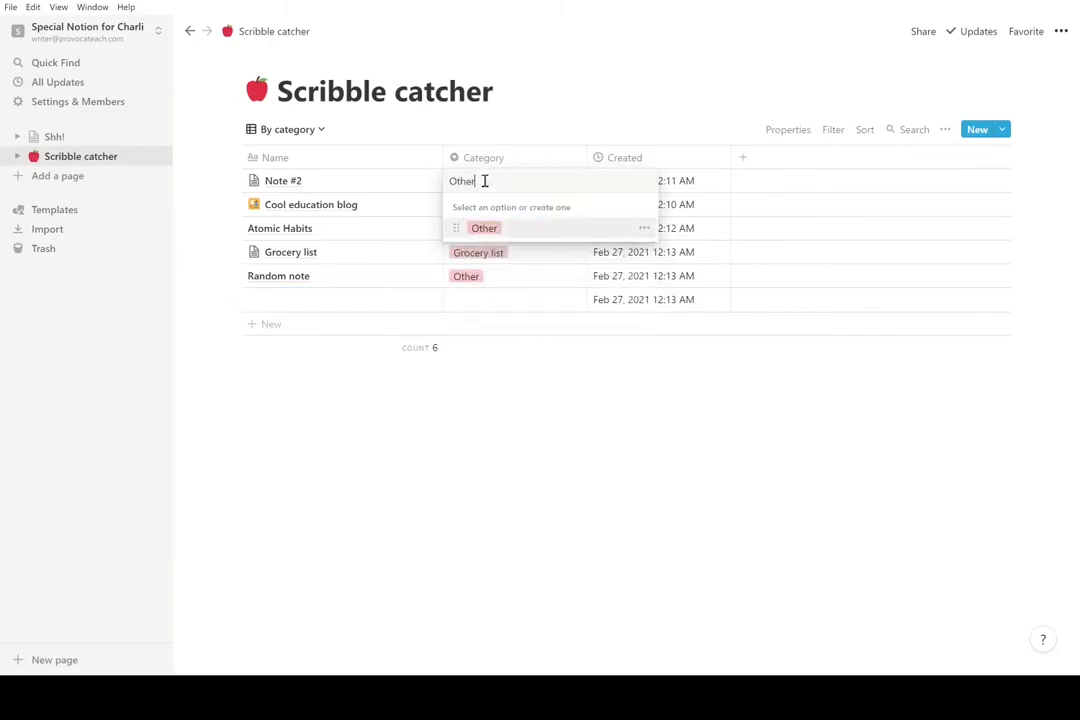
{"action": "key", "text": "Return"}
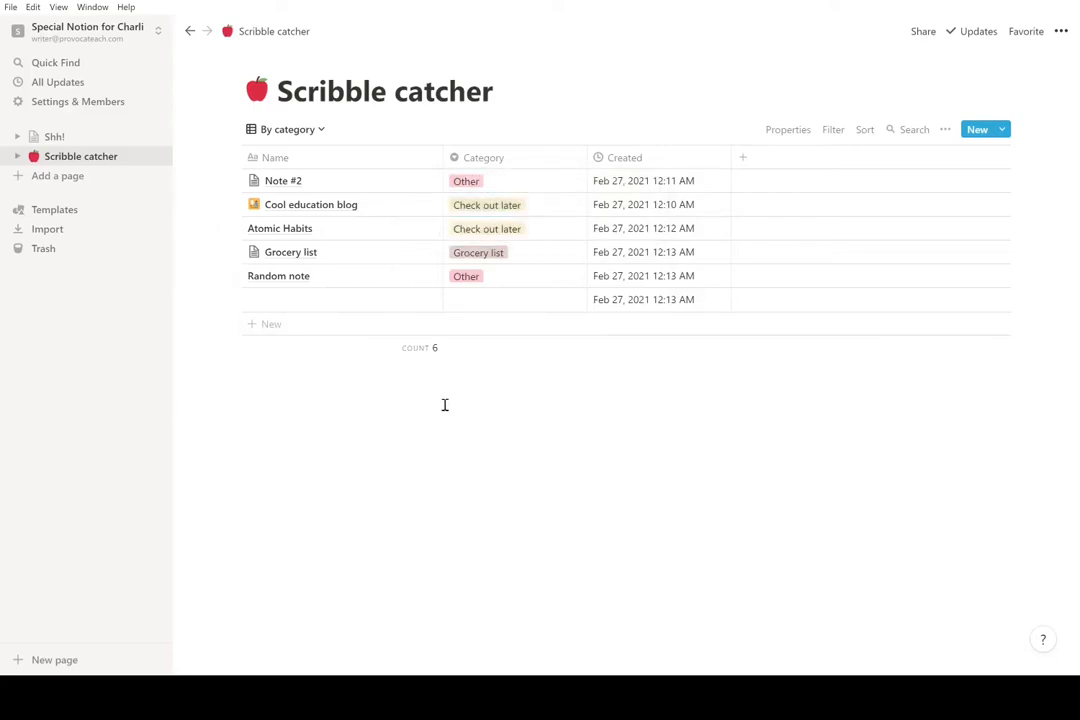
- Clear the Future tweets category from the untitled last entry
{"action": "left_click", "coordinate": [485, 302]}
{"action": "type", "text": "Future tweets"}
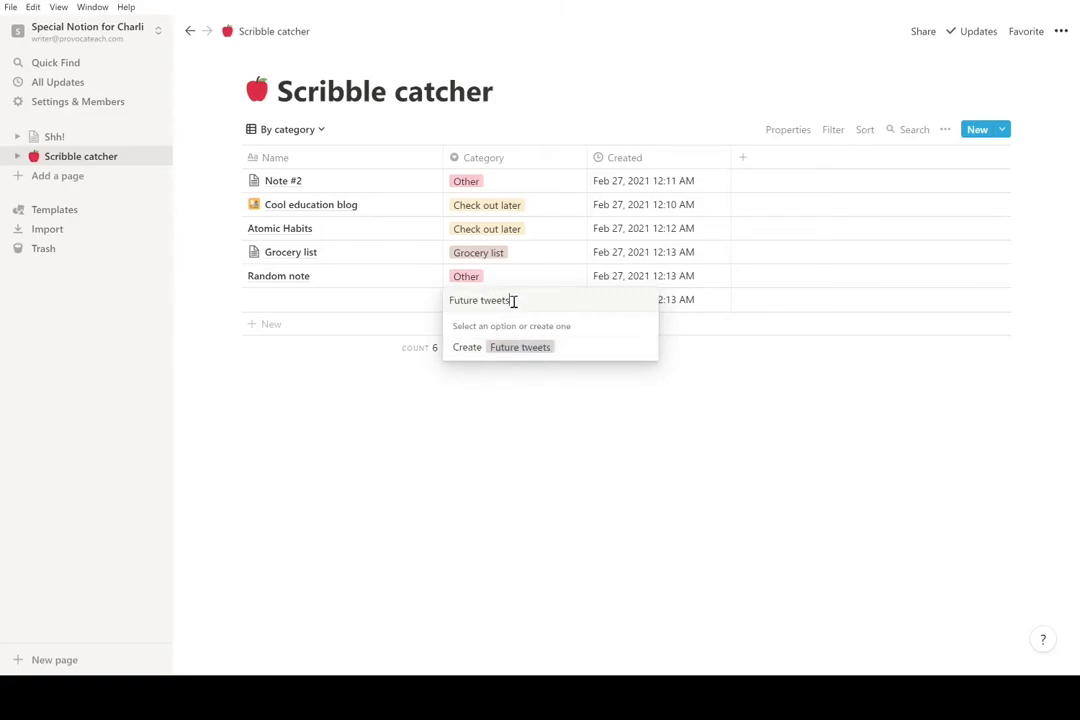
{"action": "left_click_drag", "start_coordinate": [513, 300], "coordinate": [426, 310]}
{"action": "key", "text": "BackSpace"}
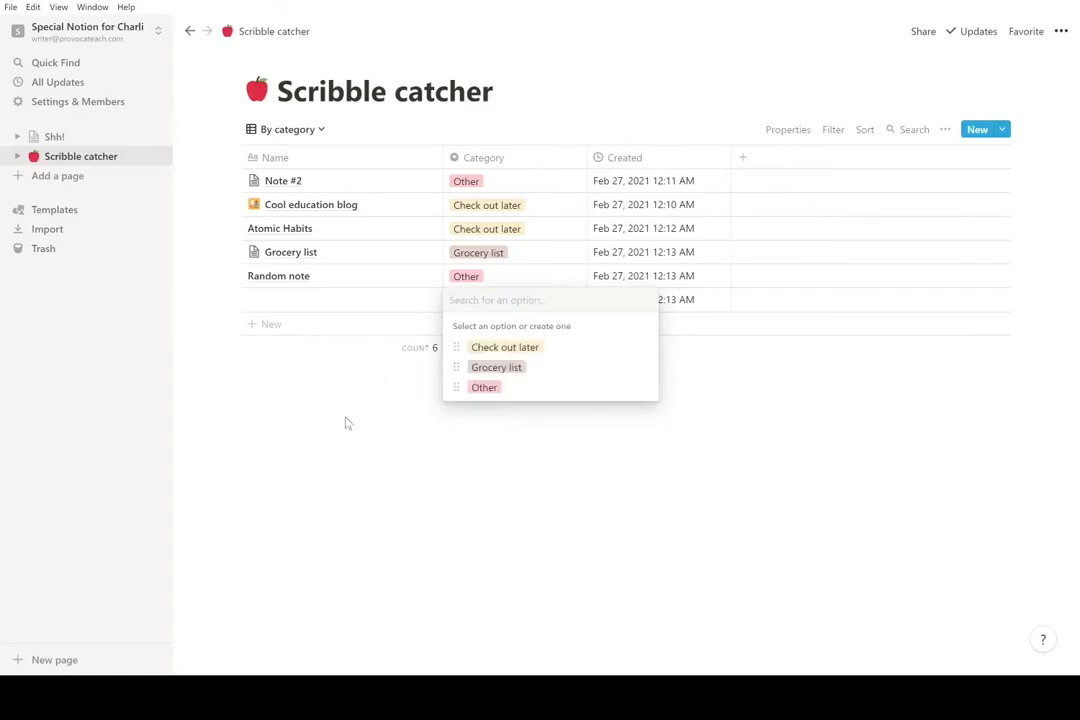
{"action": "key", "text": "Escape"}
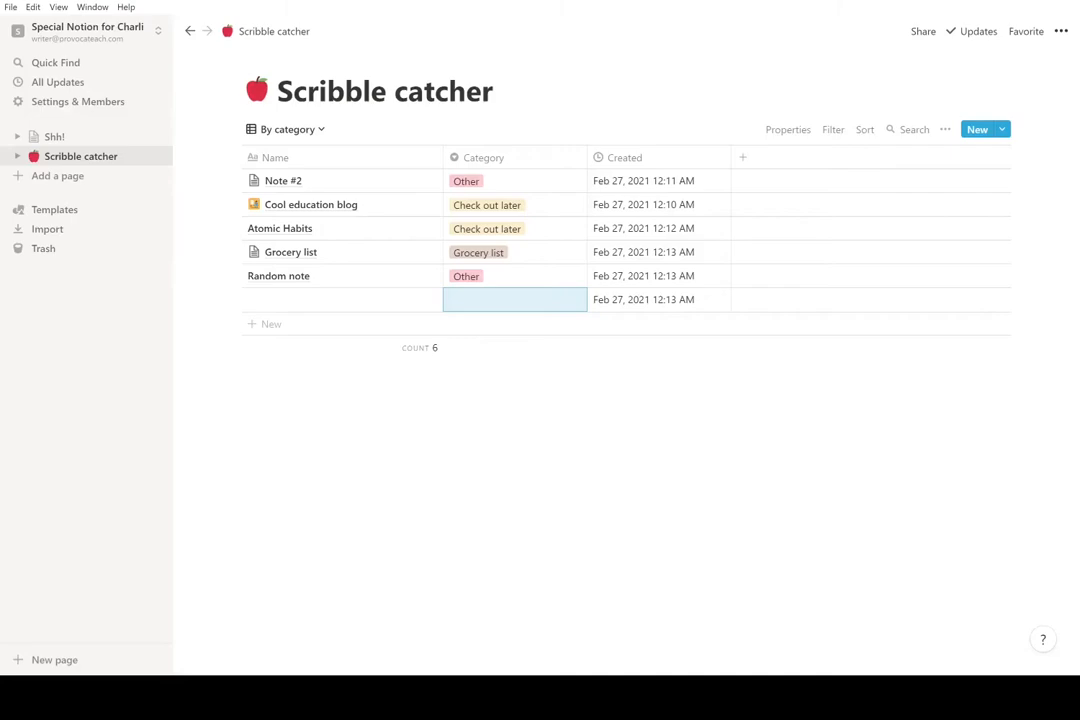
- Add an ascending sort on the Category property to the By category table
{"action": "left_click", "coordinate": [286, 130]}
{"action": "left_click", "coordinate": [1003, 430]}
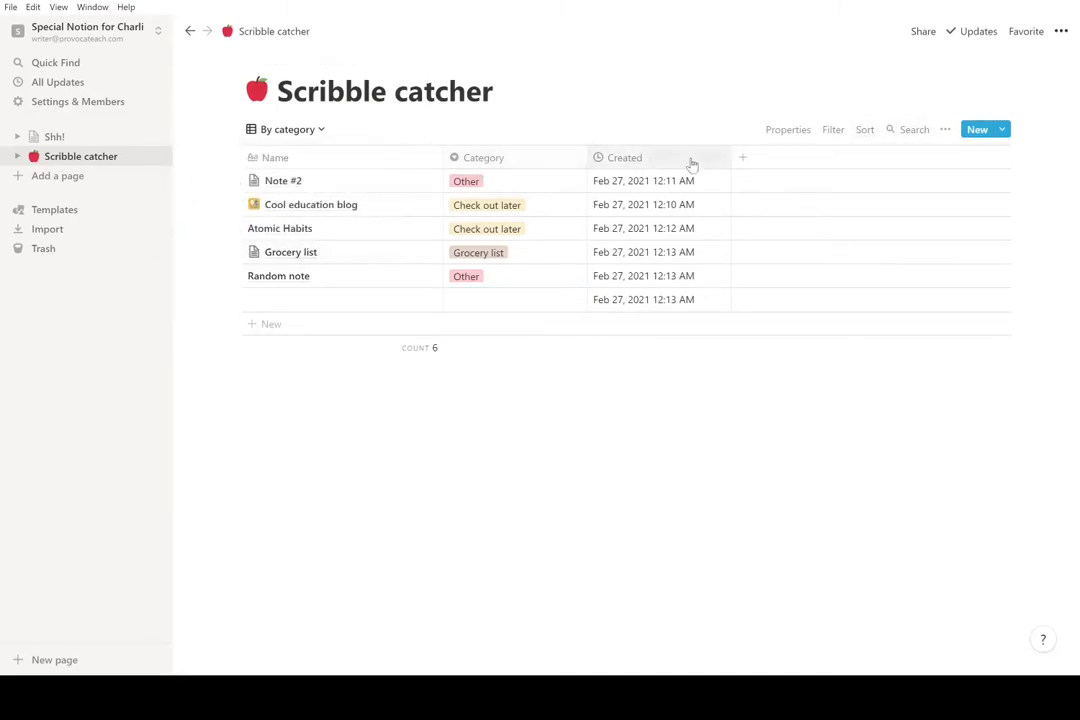
{"action": "left_click", "coordinate": [862, 131]}
{"action": "left_click", "coordinate": [763, 262]}
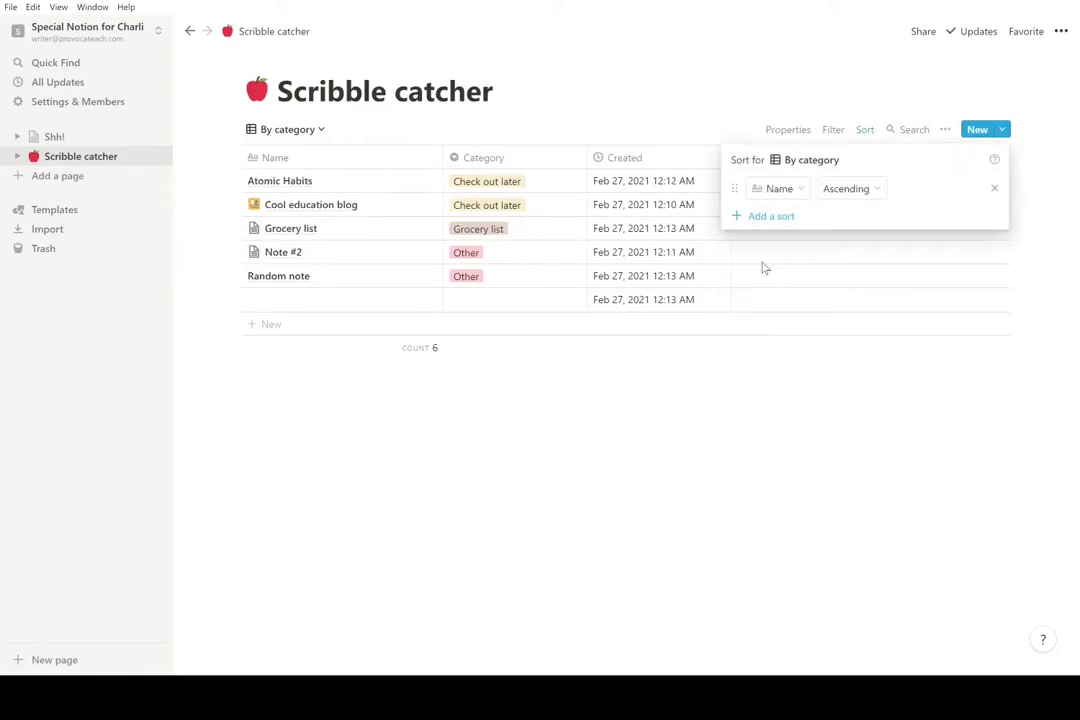
{"action": "left_click", "coordinate": [778, 190]}
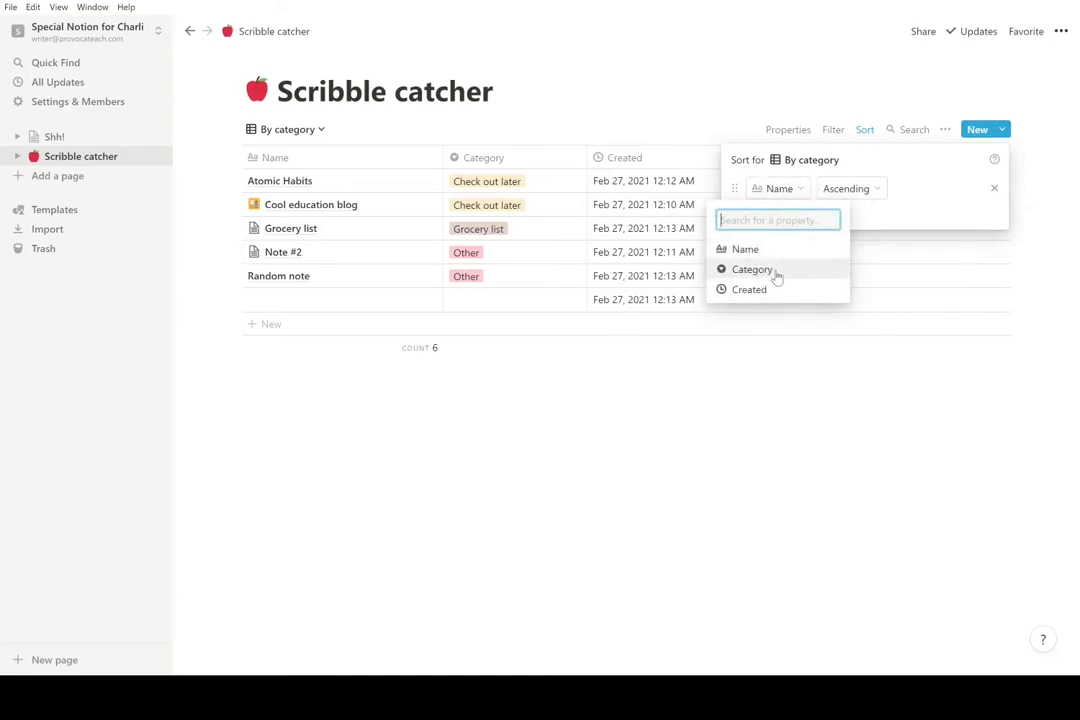
{"action": "left_click", "coordinate": [776, 272]}
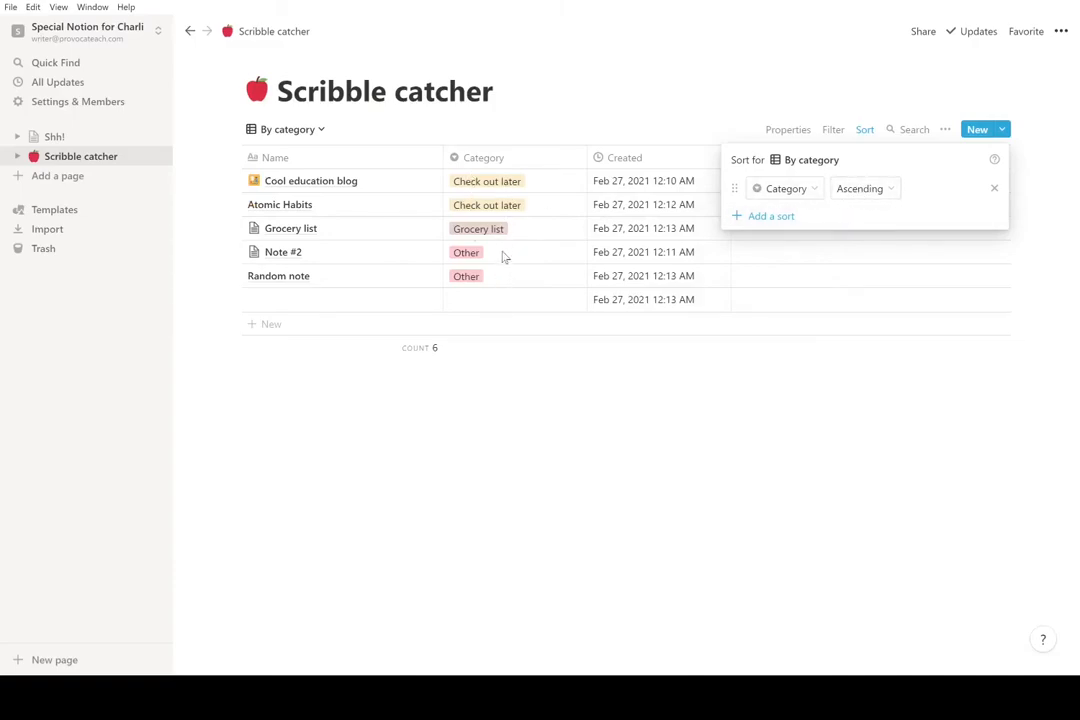
{"action": "left_click", "coordinate": [518, 531]}
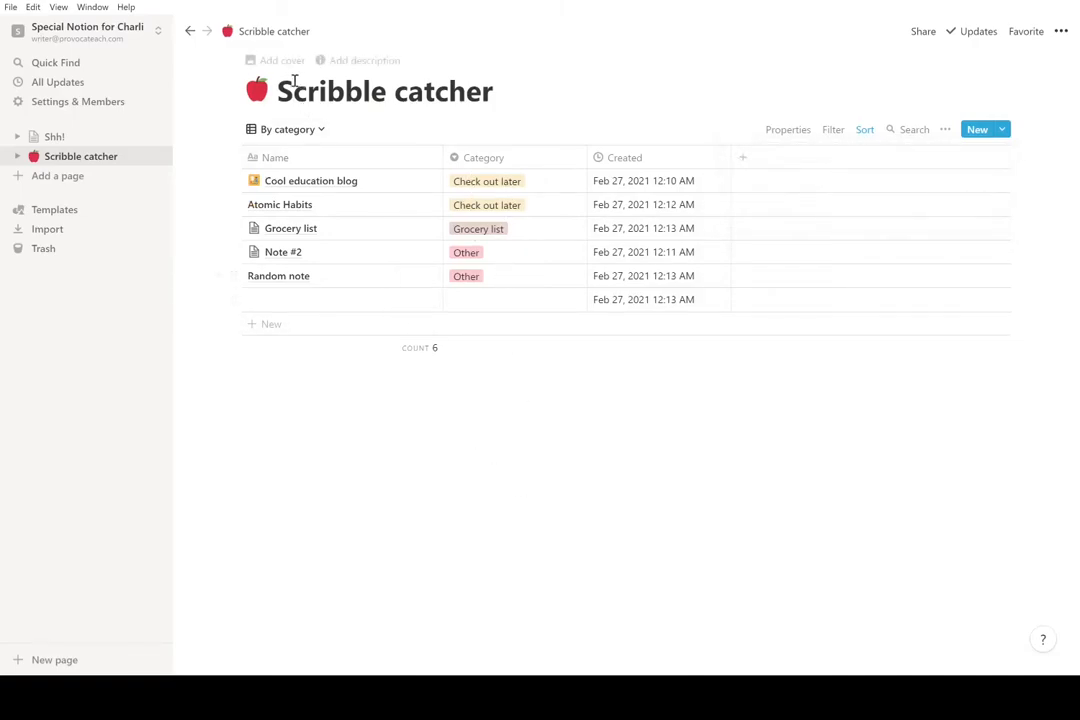
- Switch to the List view and rename it 'By date'
{"action": "left_click", "coordinate": [290, 130]}
{"action": "left_click", "coordinate": [284, 186]}
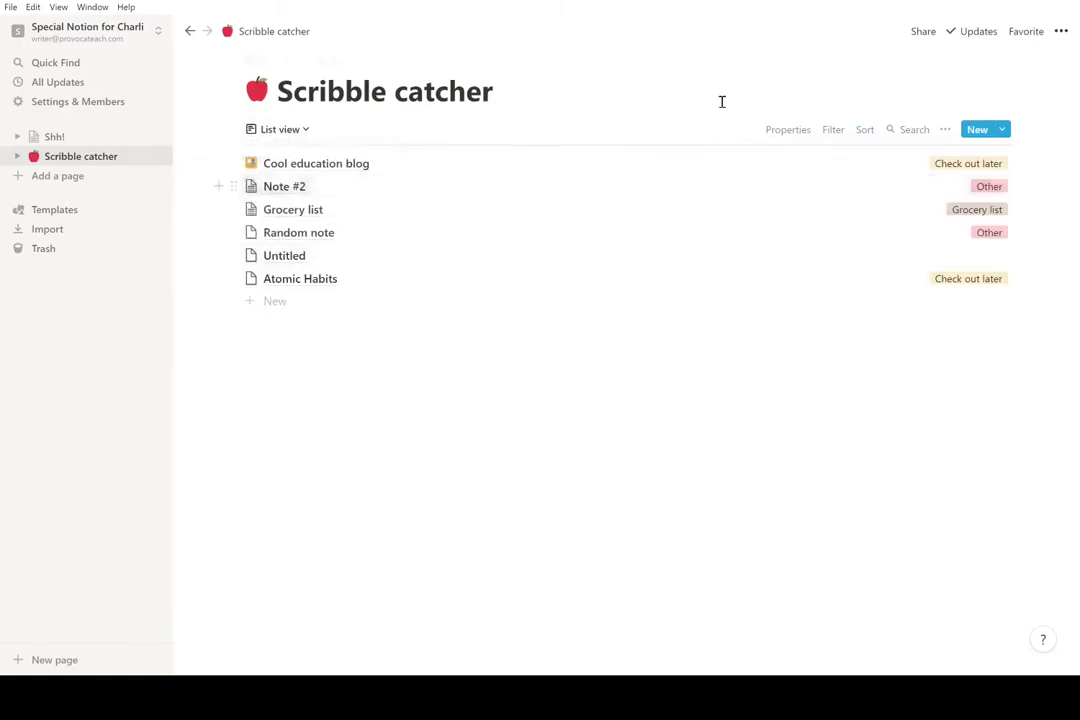
{"action": "left_click", "coordinate": [300, 130]}
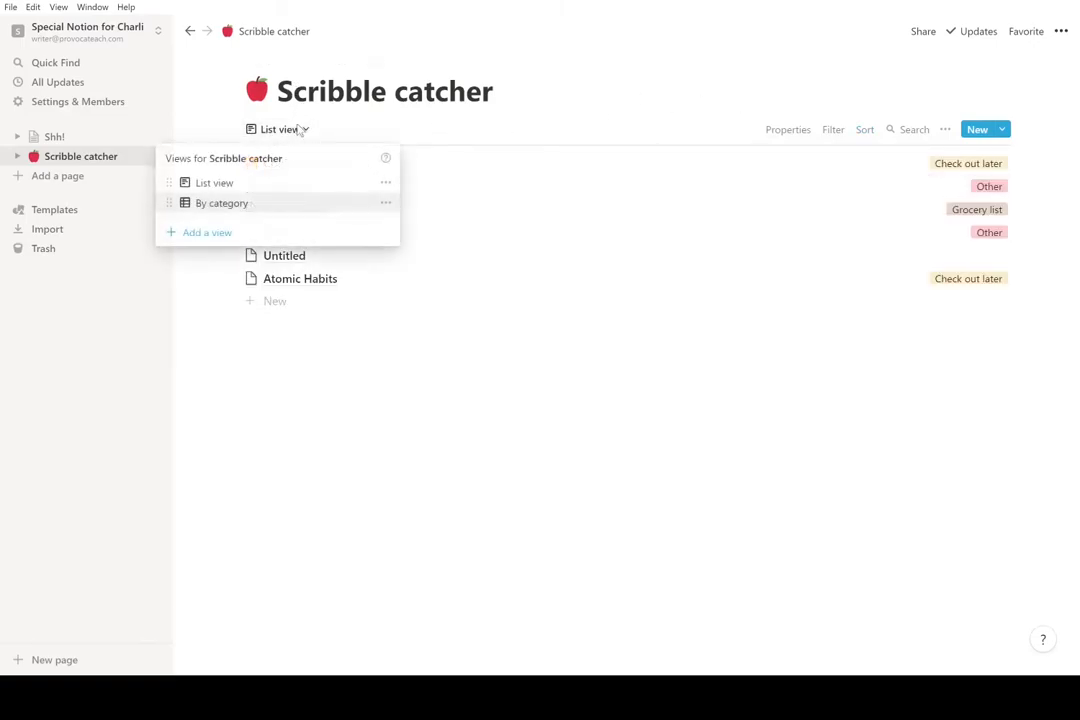
{"action": "left_click", "coordinate": [385, 183]}
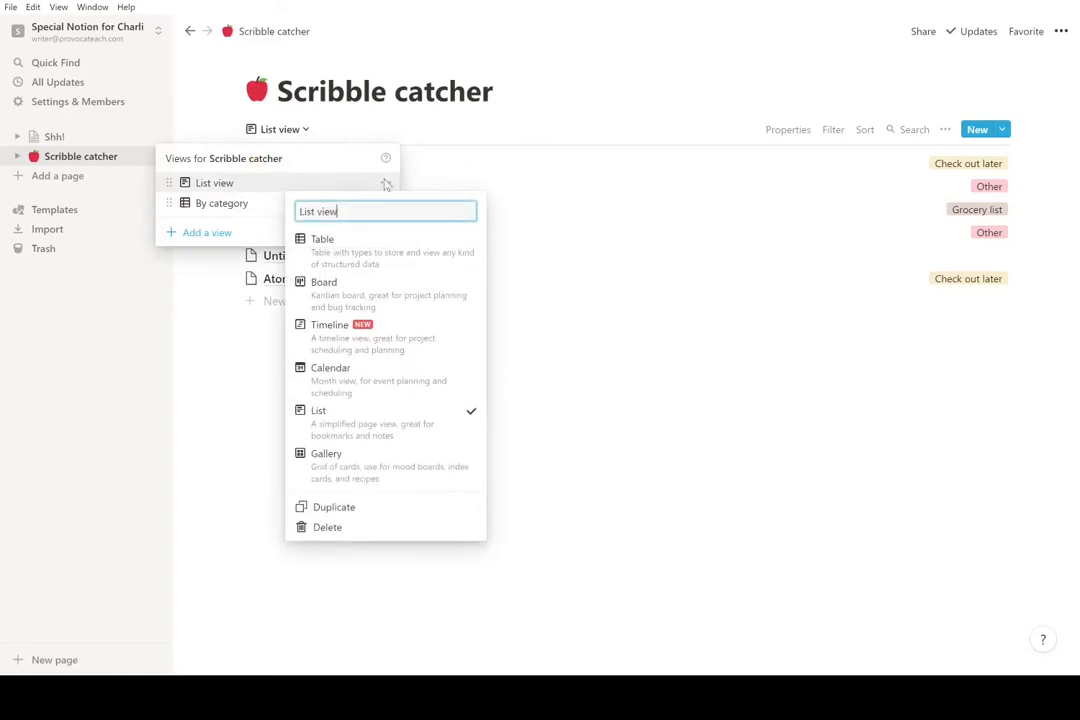
{"action": "triple_click", "coordinate": [384, 213]}
{"action": "type", "text": "B"}
{"action": "key", "text": "Return"}
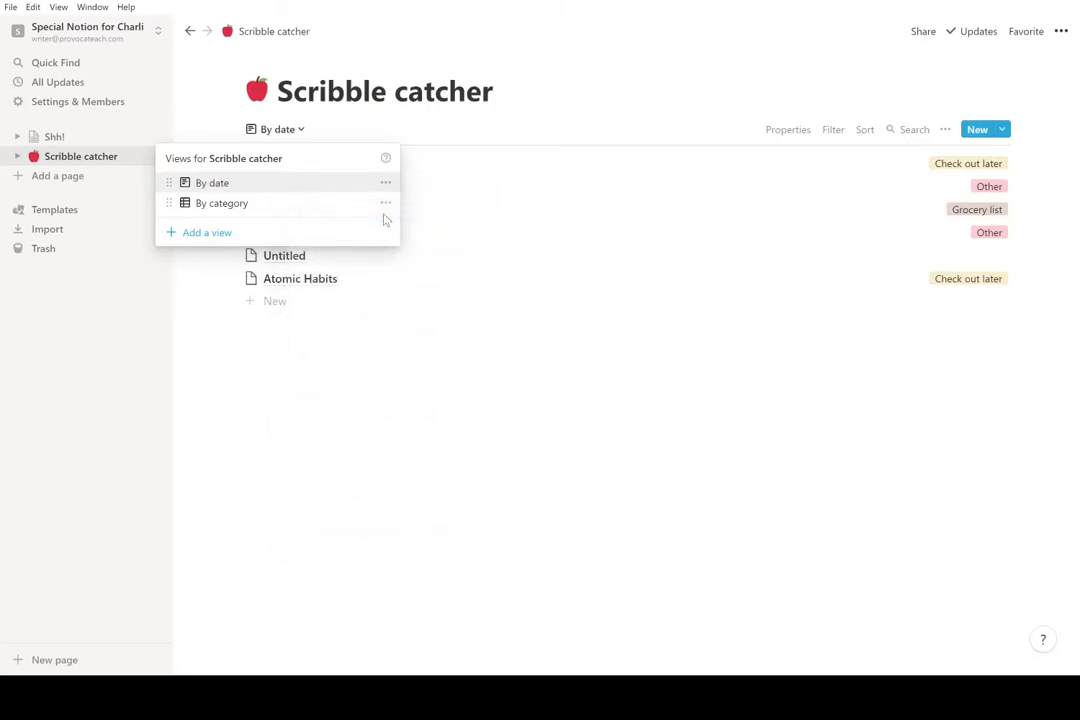
{"action": "left_click", "coordinate": [513, 128]}
- Add a Created sort in Descending order to the By date list
{"action": "left_click", "coordinate": [864, 131]}
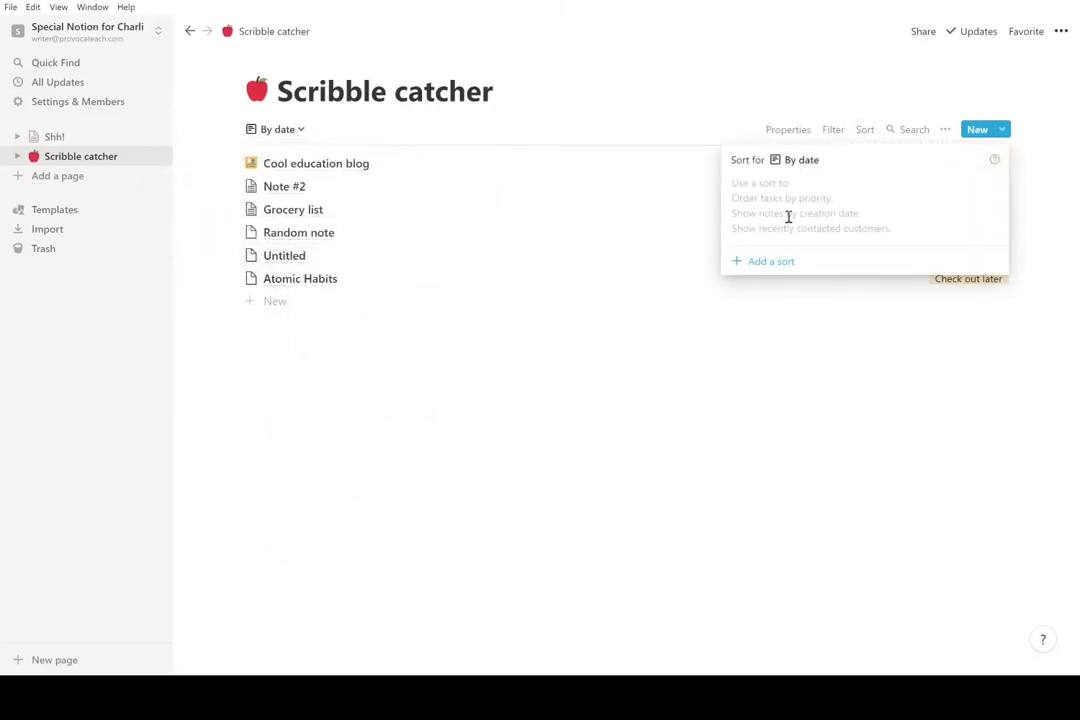
{"action": "left_click", "coordinate": [775, 264]}
{"action": "left_click", "coordinate": [800, 191]}
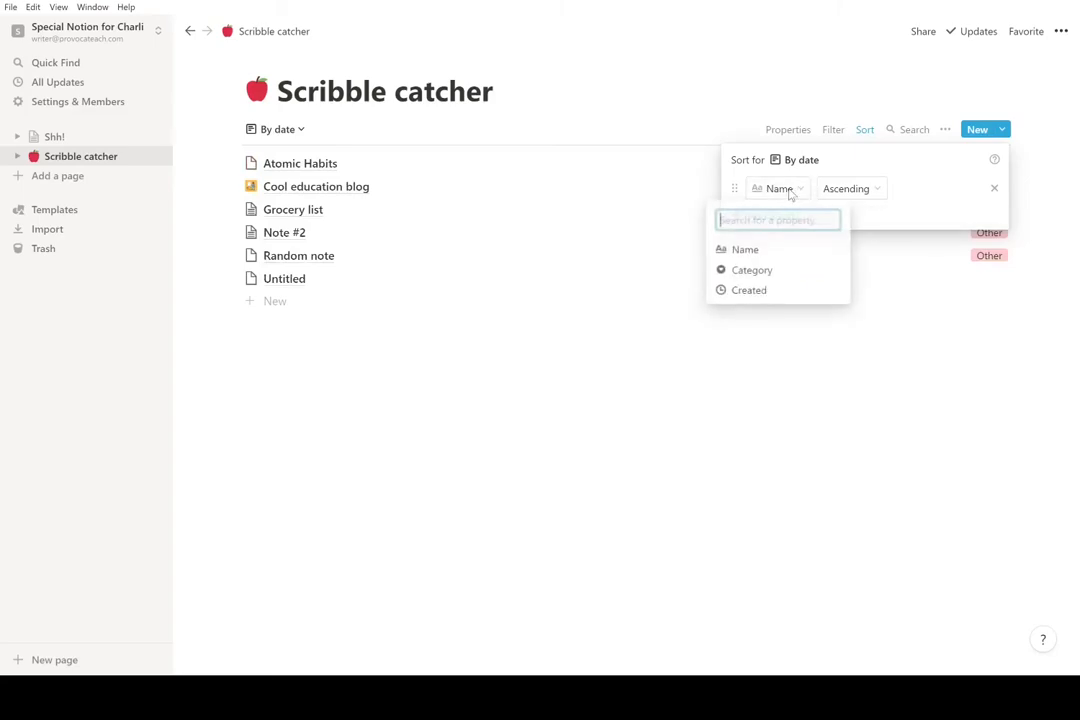
{"action": "left_click", "coordinate": [767, 292]}
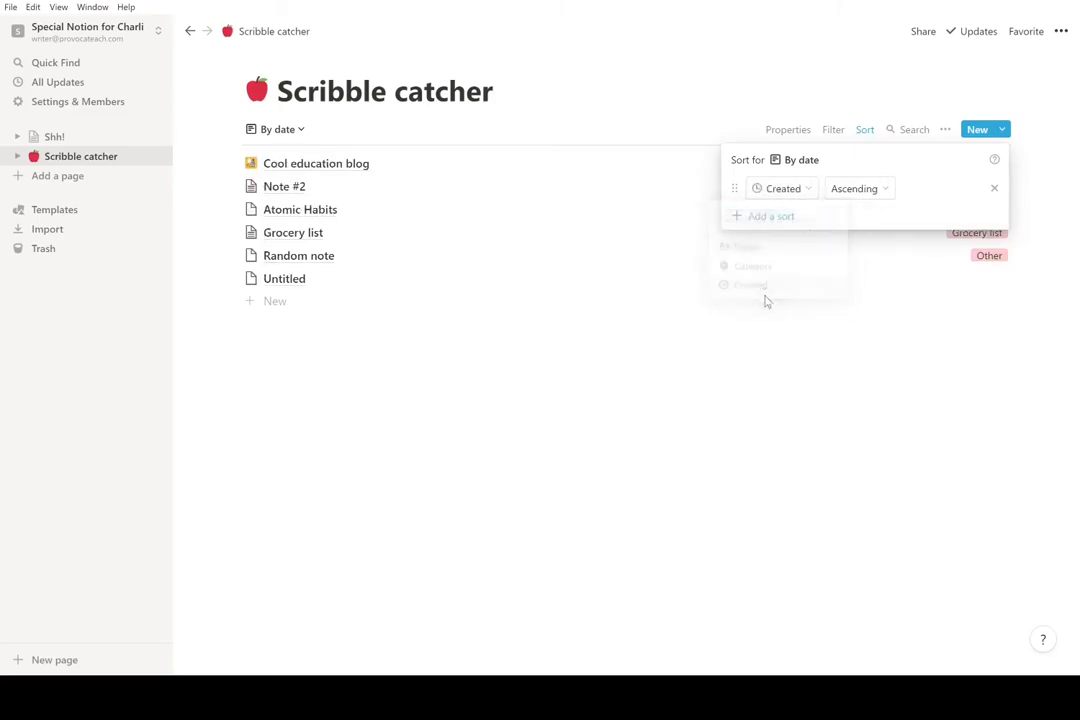
{"action": "left_click", "coordinate": [851, 189]}
{"action": "left_click", "coordinate": [846, 234]}
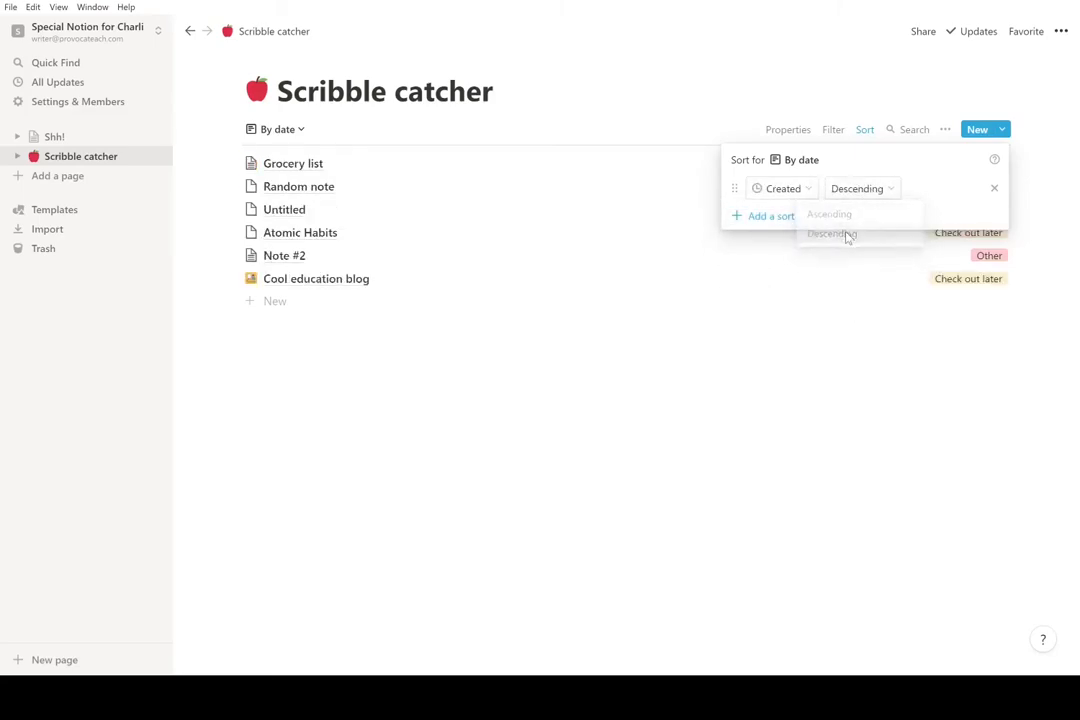
{"action": "left_click", "coordinate": [774, 353]}
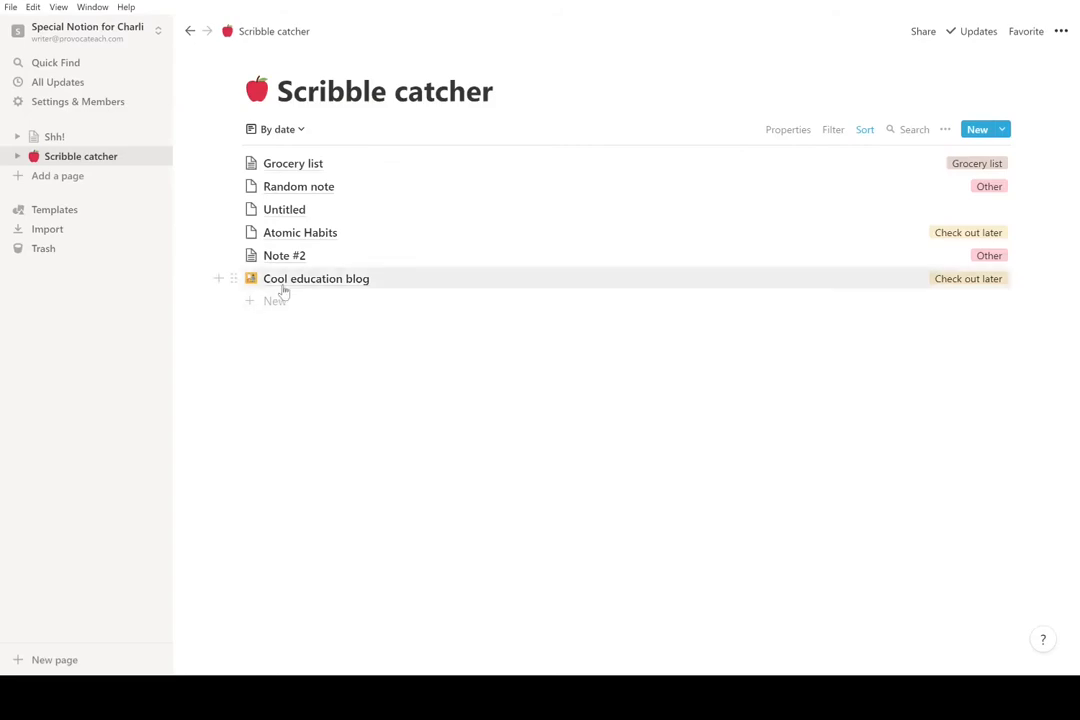
- Add a sidebar page titled '1-on-1 conferences' and give it a teacup emoji icon
{"action": "left_click", "coordinate": [117, 176]}
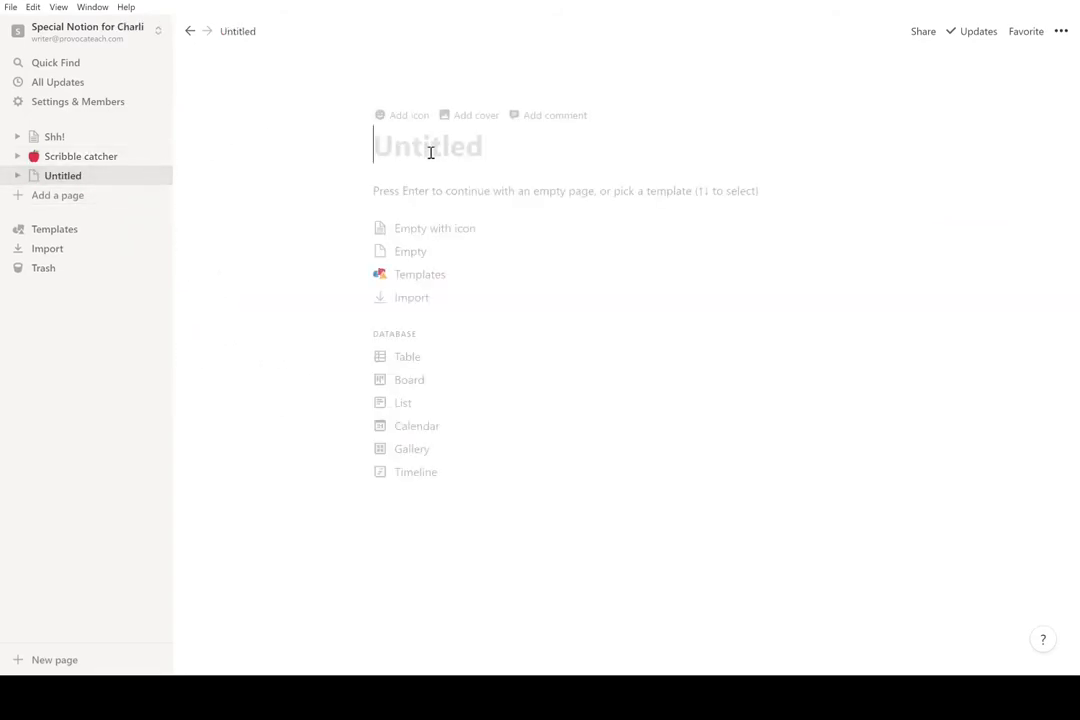
{"action": "type", "text": "1-on-1"}
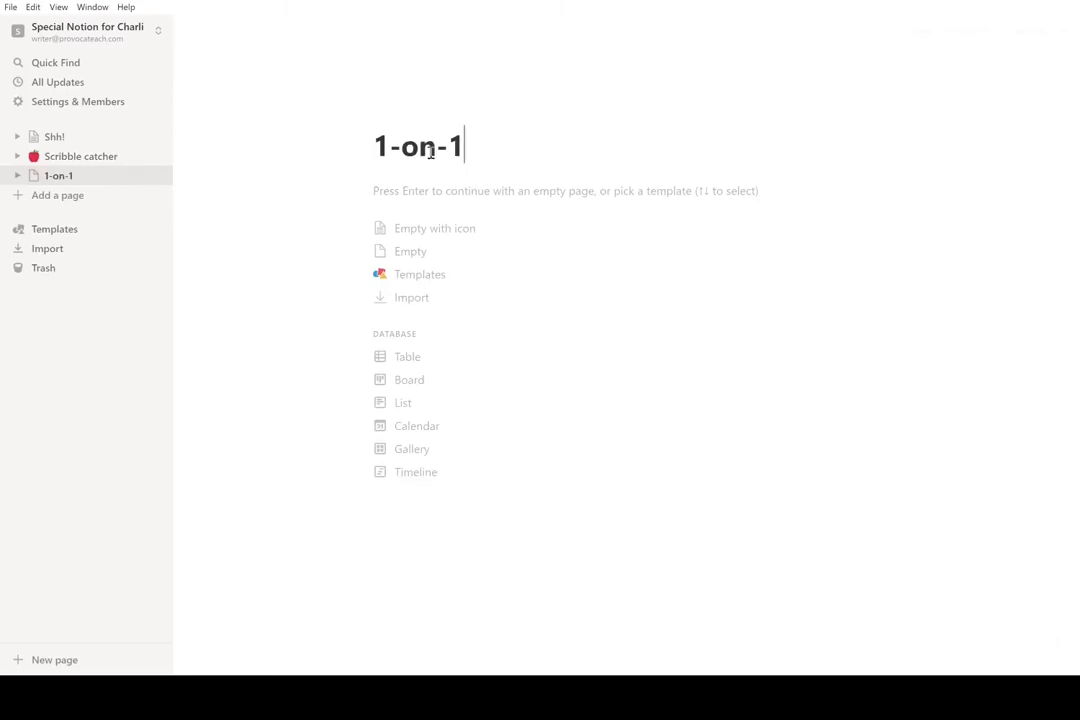
{"action": "type", "text": " conferences"}
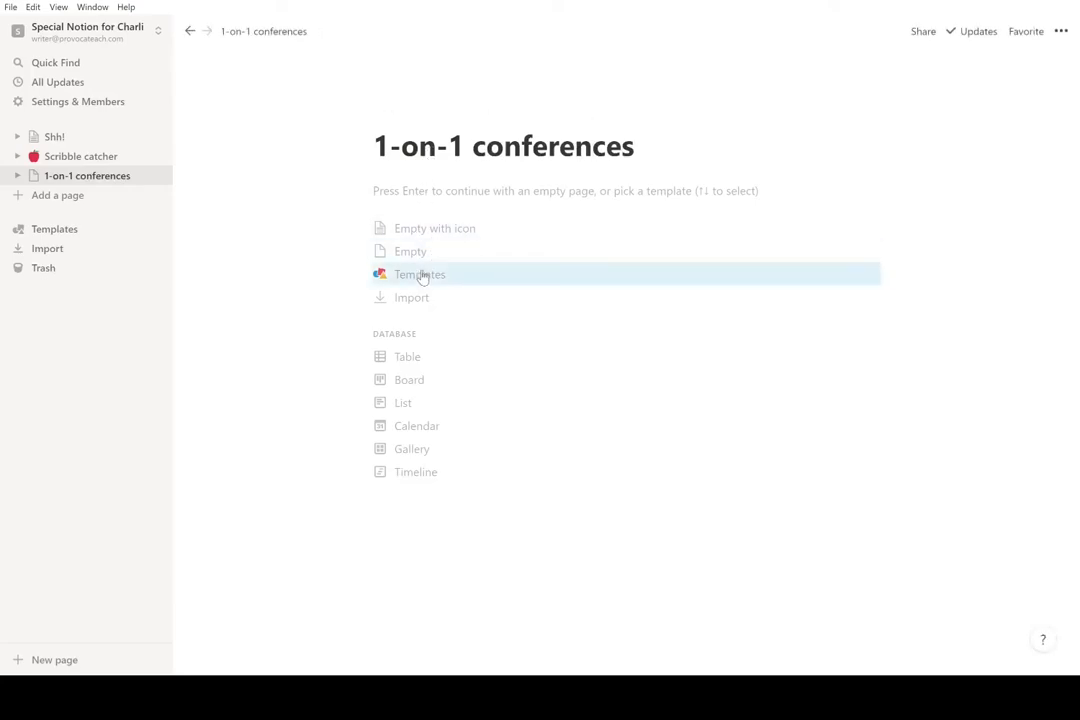
{"action": "left_click", "coordinate": [395, 114]}
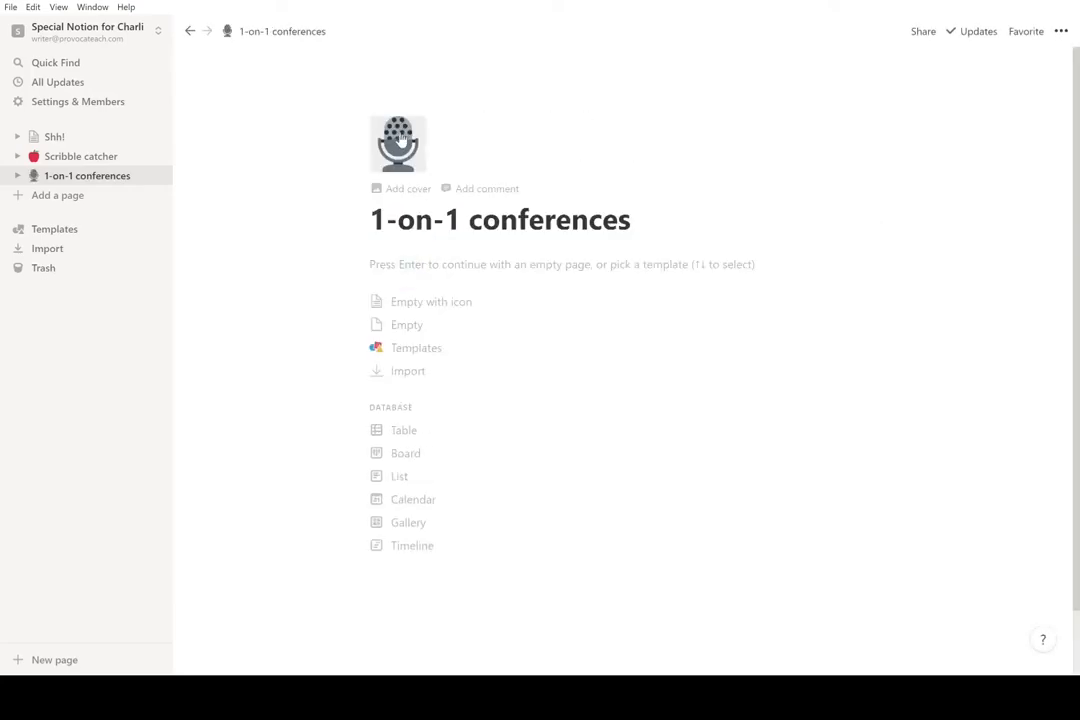
{"action": "left_click", "coordinate": [400, 136]}
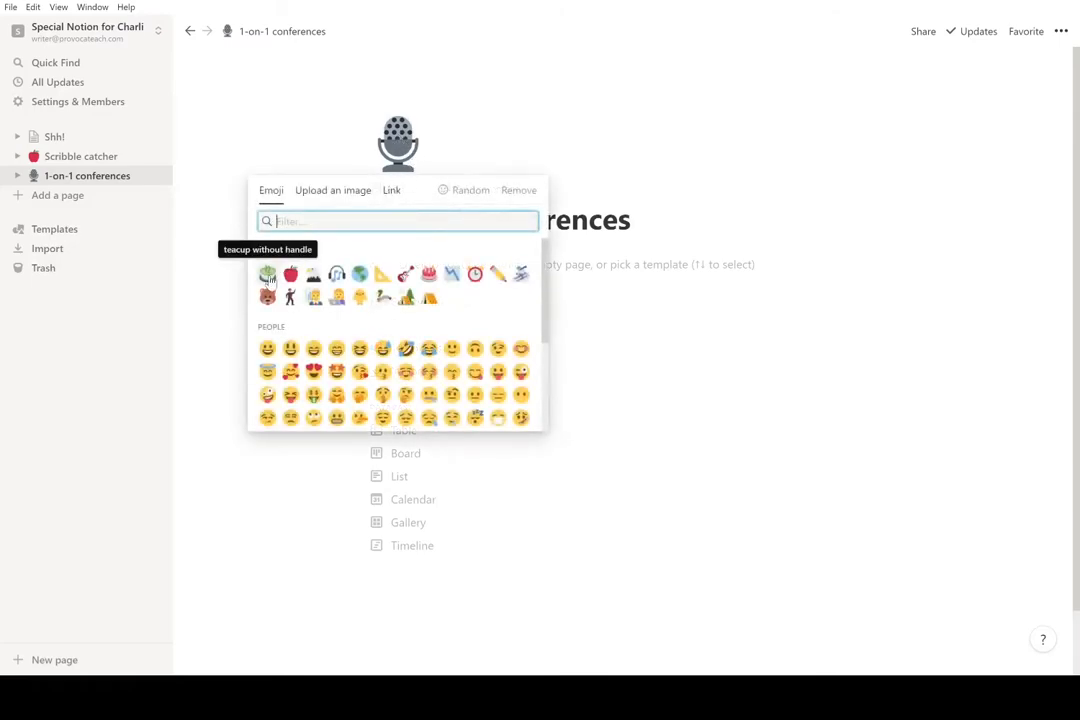
{"action": "left_click", "coordinate": [268, 276]}
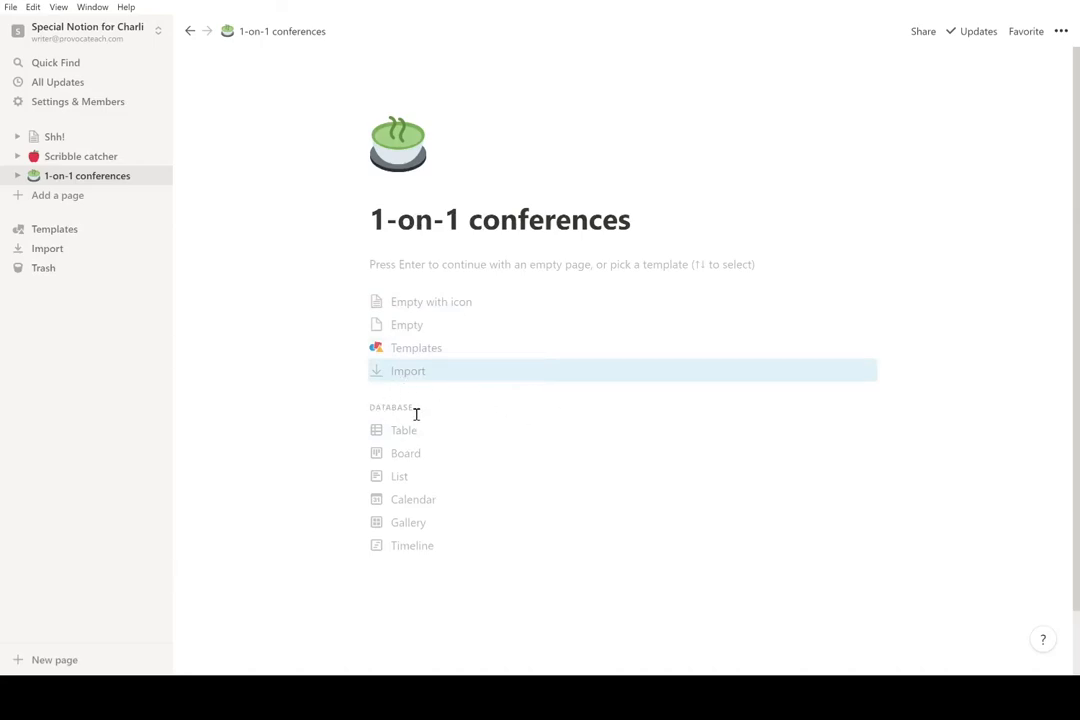
- Make the 1-on-1 conferences page a Calendar database showing February 2021
{"action": "left_click", "coordinate": [424, 507]}
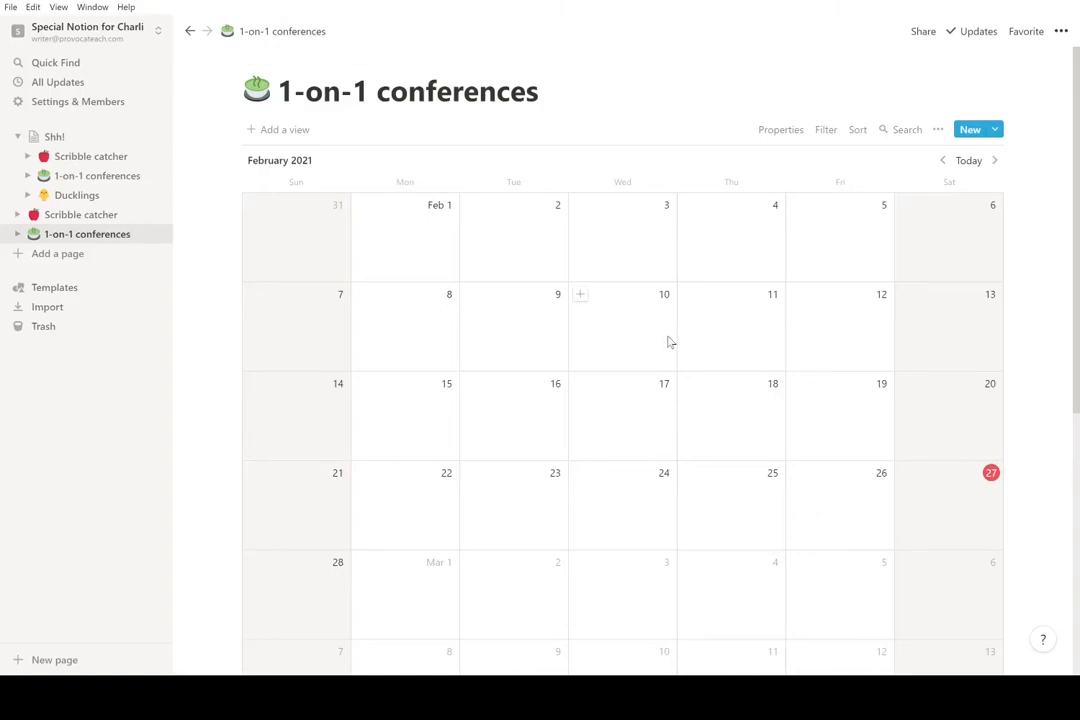
- Add a '1-on-1 meeting' entry on February 24
{"action": "left_click", "coordinate": [579, 475]}
{"action": "type", "text": "1-on-1"}
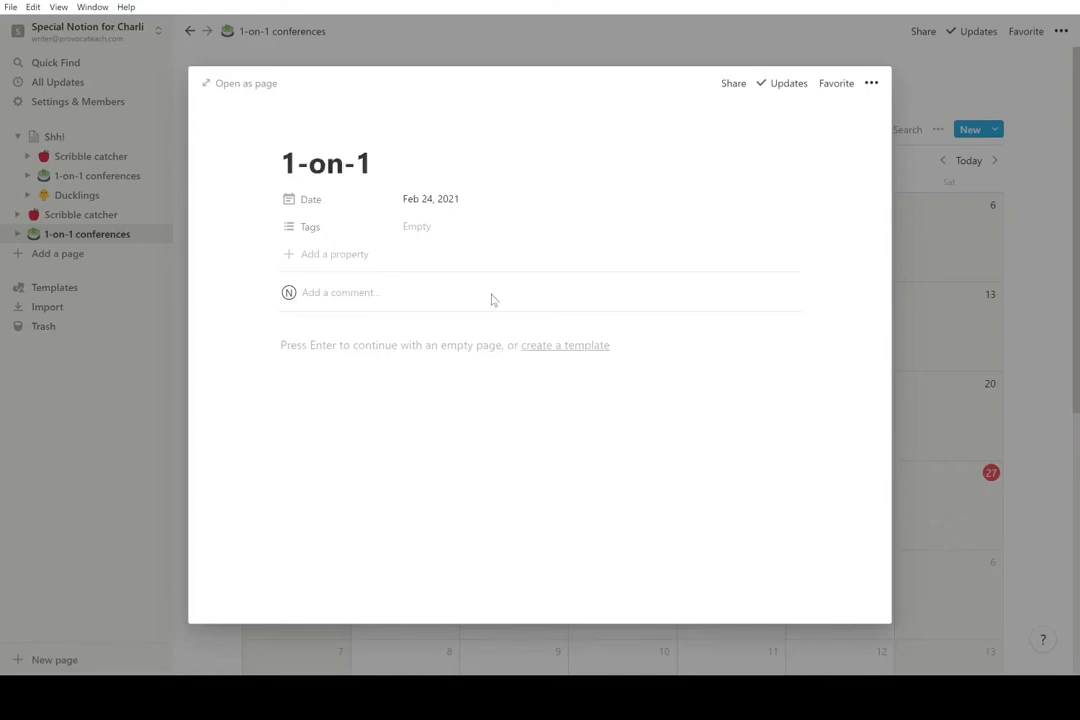
{"action": "type", "text": " meeting"}
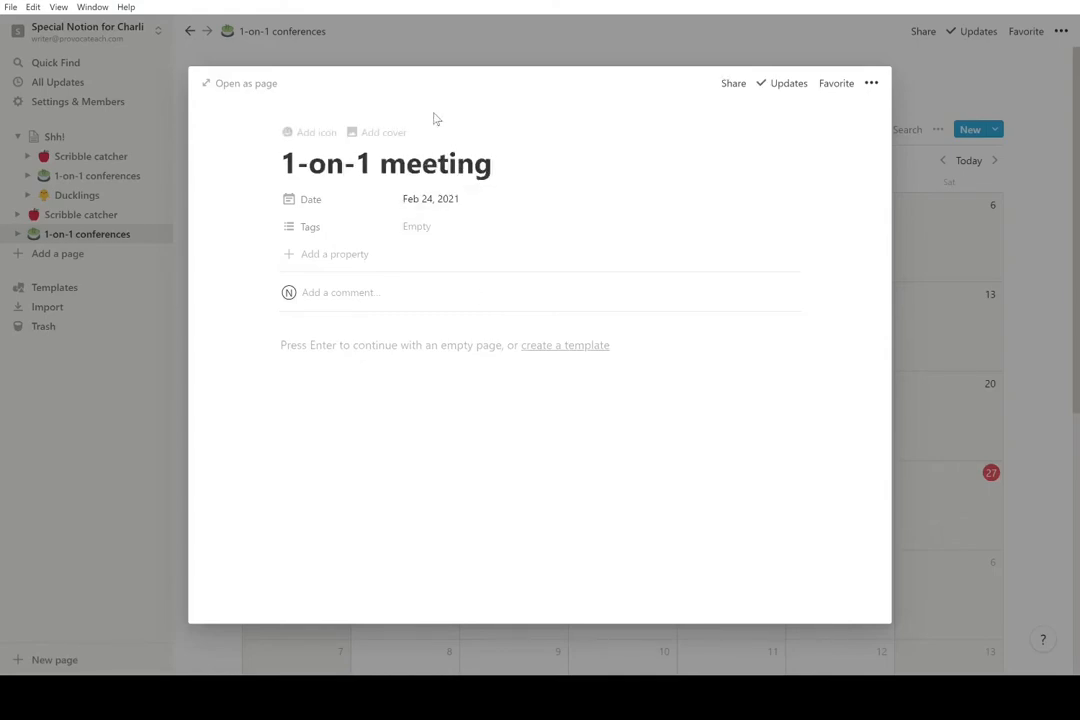
{"action": "double_click", "coordinate": [419, 162]}
{"action": "key", "text": "Right"}
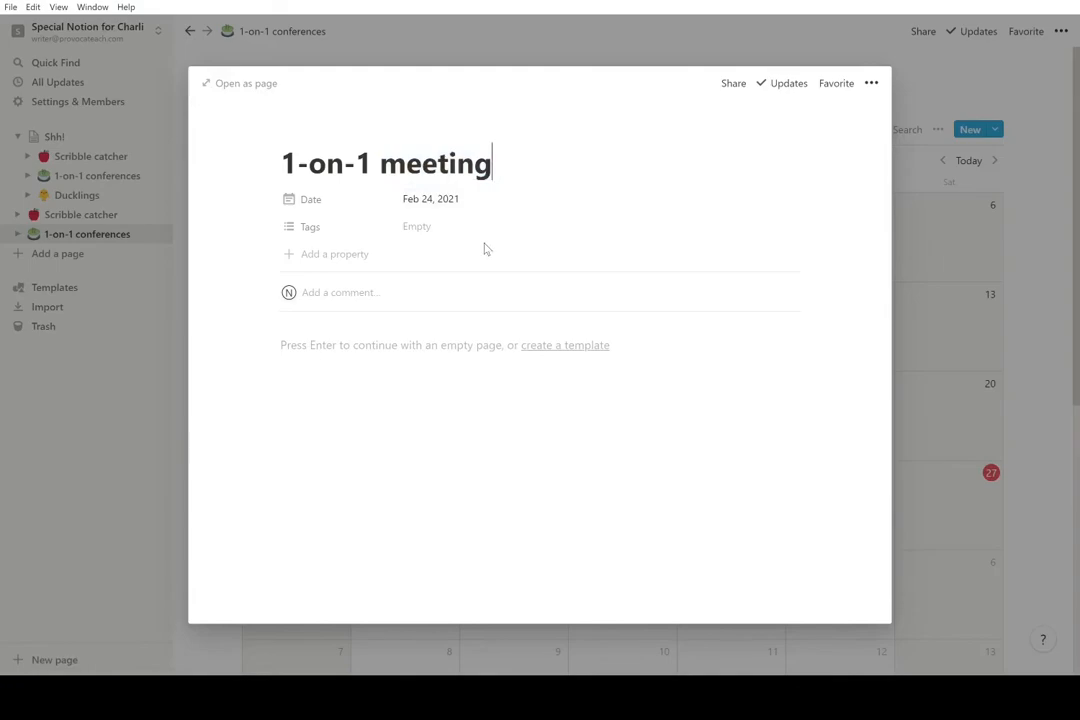
- Include a 12:00 PM time in the entry's date
{"action": "left_click", "coordinate": [430, 200]}
{"action": "left_click", "coordinate": [569, 494]}
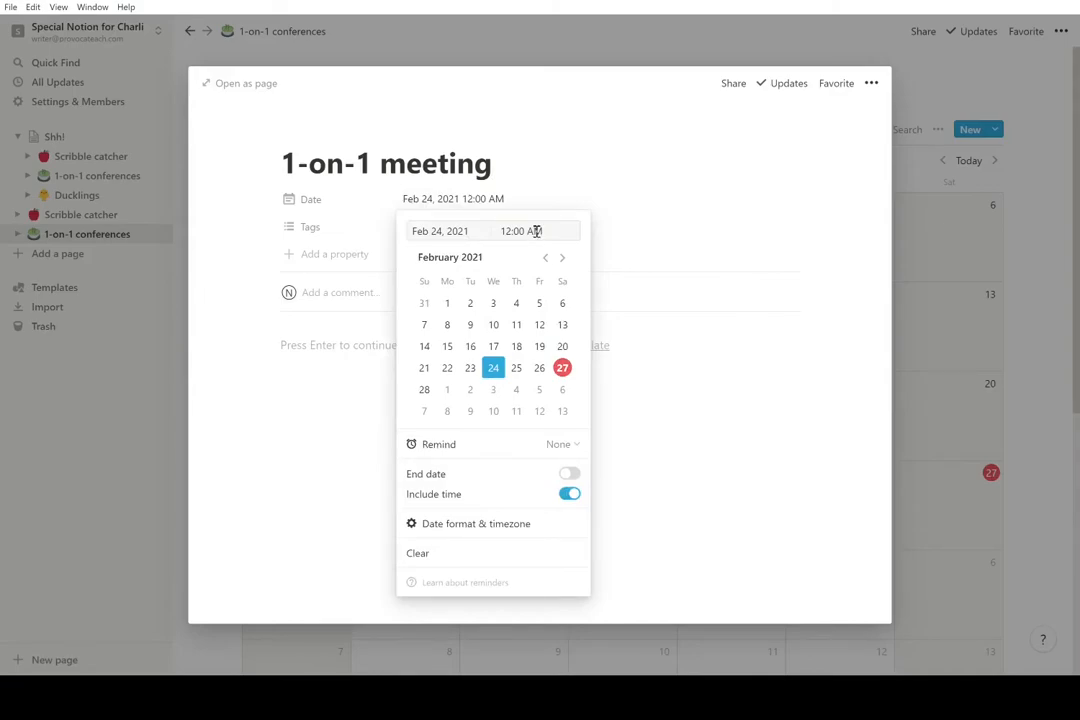
{"action": "type", "text": "P"}
{"action": "left_click", "coordinate": [514, 127]}
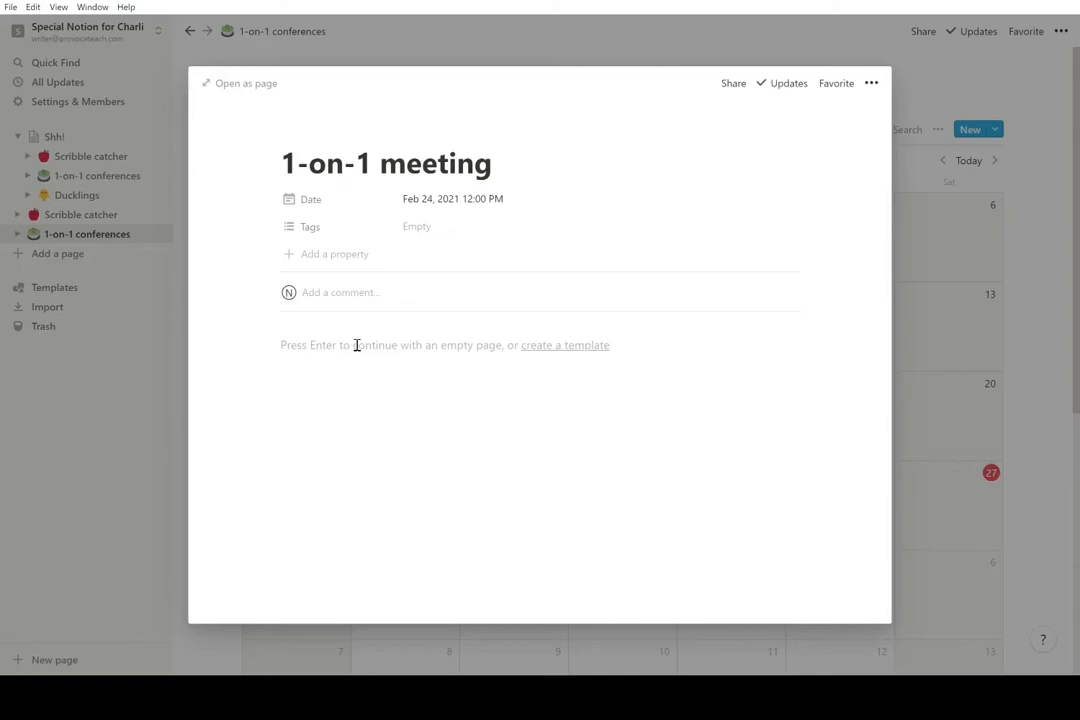
- Write a short note naming the person met in the page body, then return to the calendar
{"action": "left_click", "coordinate": [356, 345]}
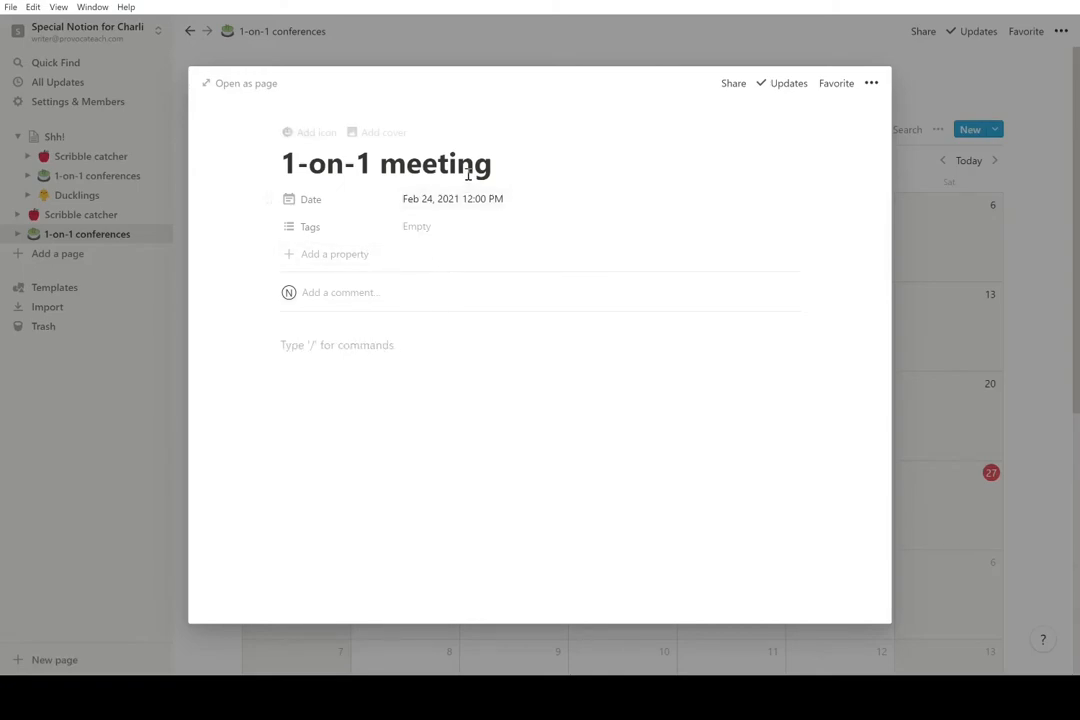
{"action": "type", "text": "with Charli"}
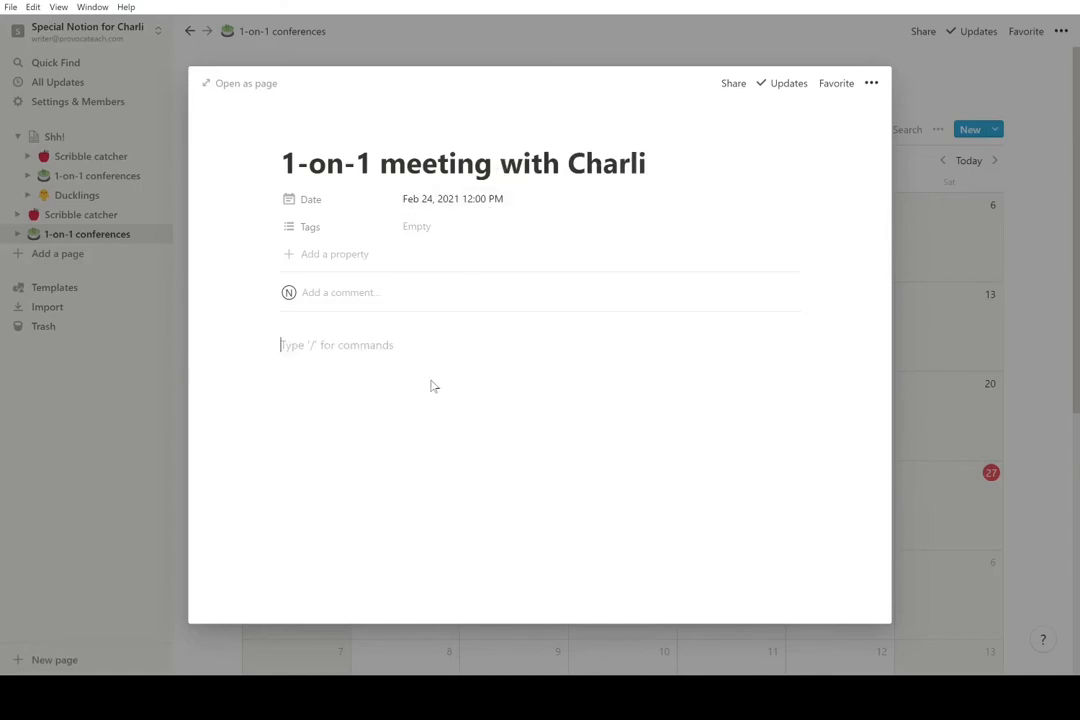
{"action": "left_click", "coordinate": [415, 343]}
{"action": "type", "text": "Charli taught me how to tweet. So I ignored her advice and made this video."}
{"action": "left_click", "coordinate": [337, 369]}
{"action": "key", "text": "BackSpace"}
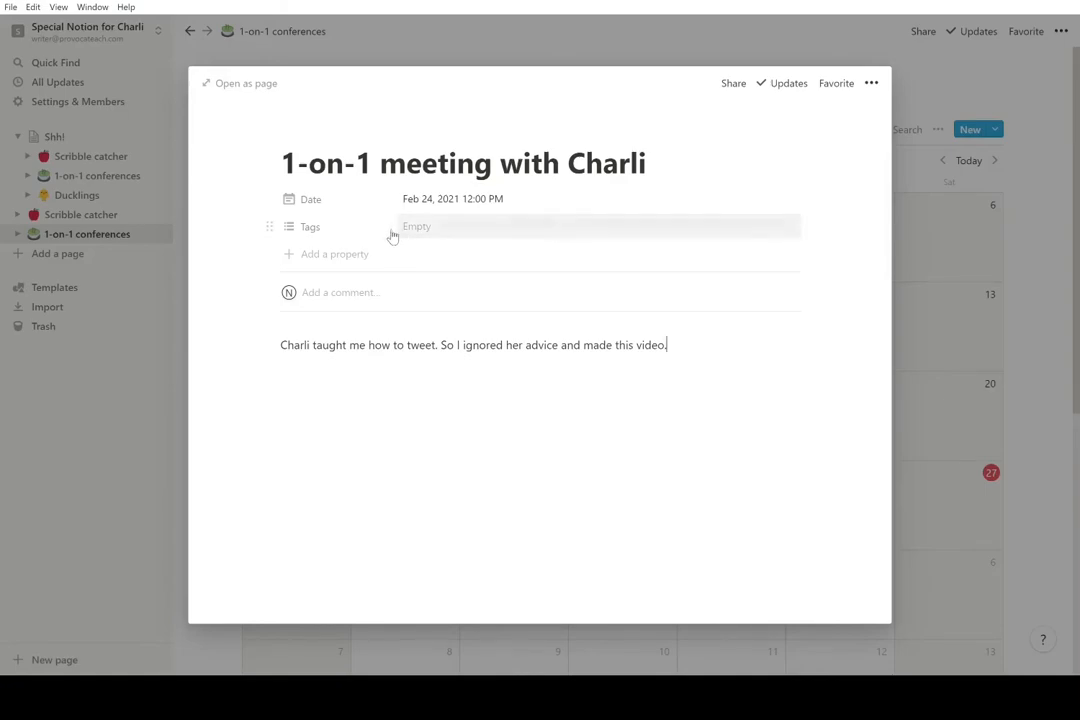
{"action": "left_click", "coordinate": [101, 455]}
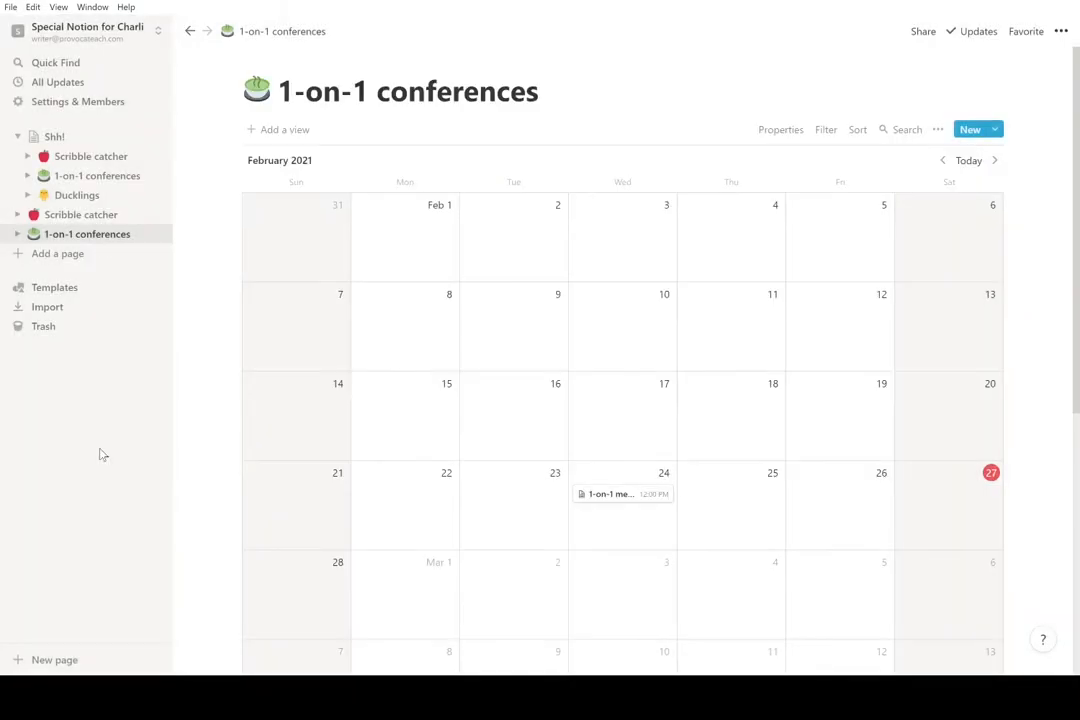
{"action": "left_click", "coordinate": [616, 504]}
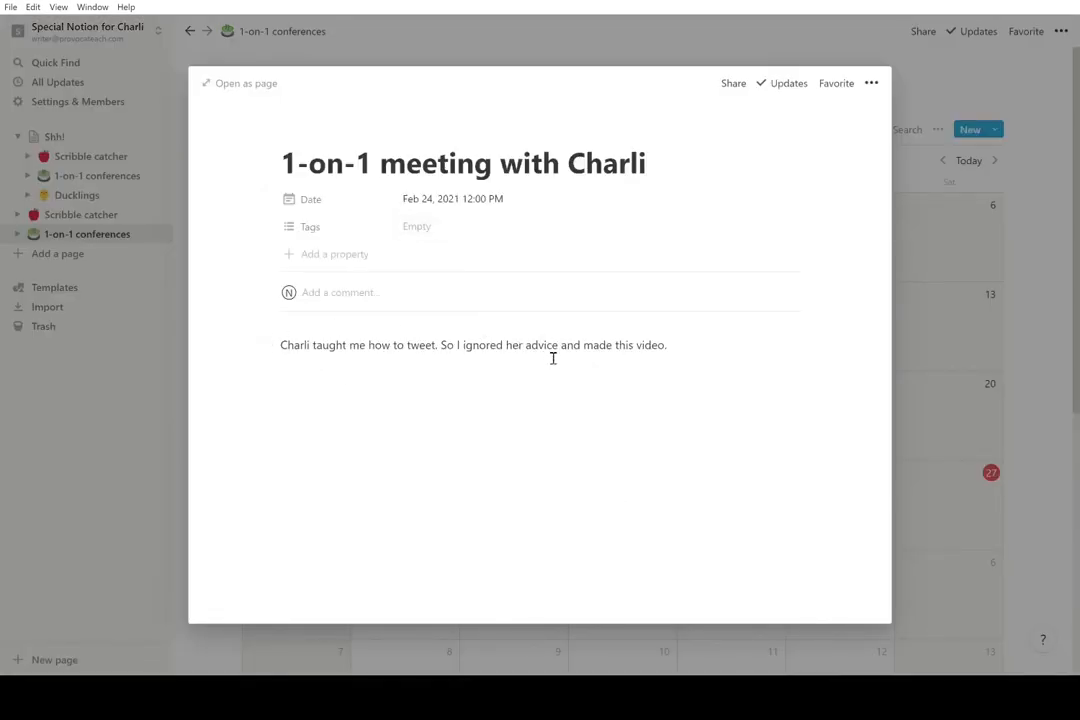
{"action": "left_click", "coordinate": [86, 421]}
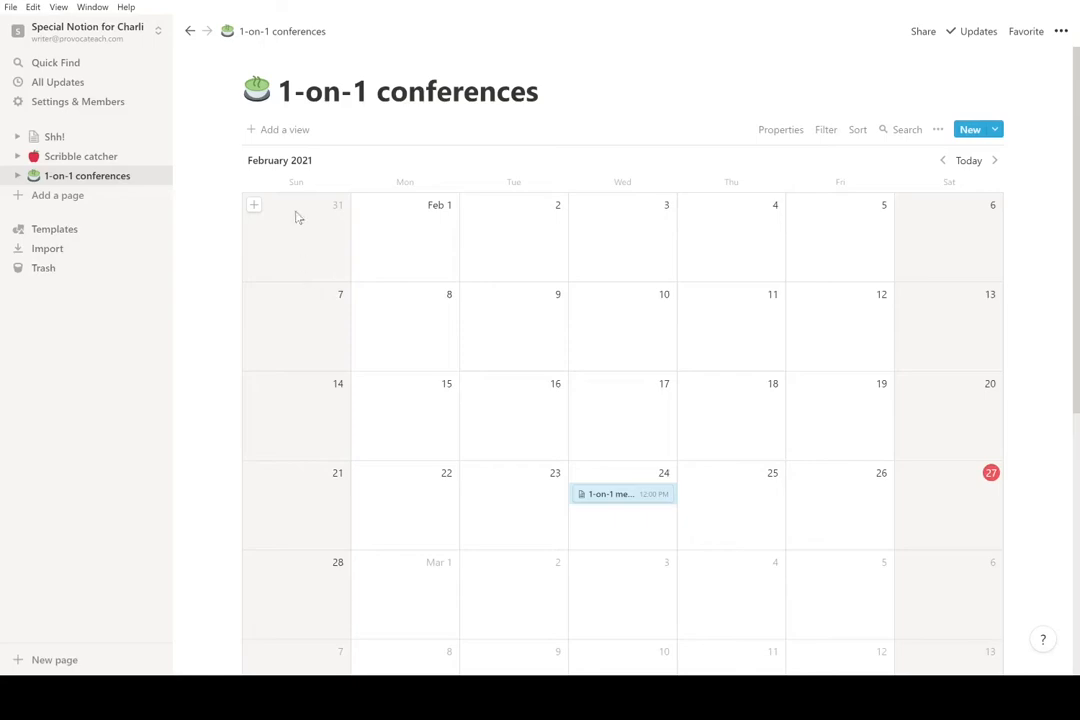
- Create a table view named 'By person' for the 1-on-1 conferences database
{"action": "left_click", "coordinate": [300, 139]}
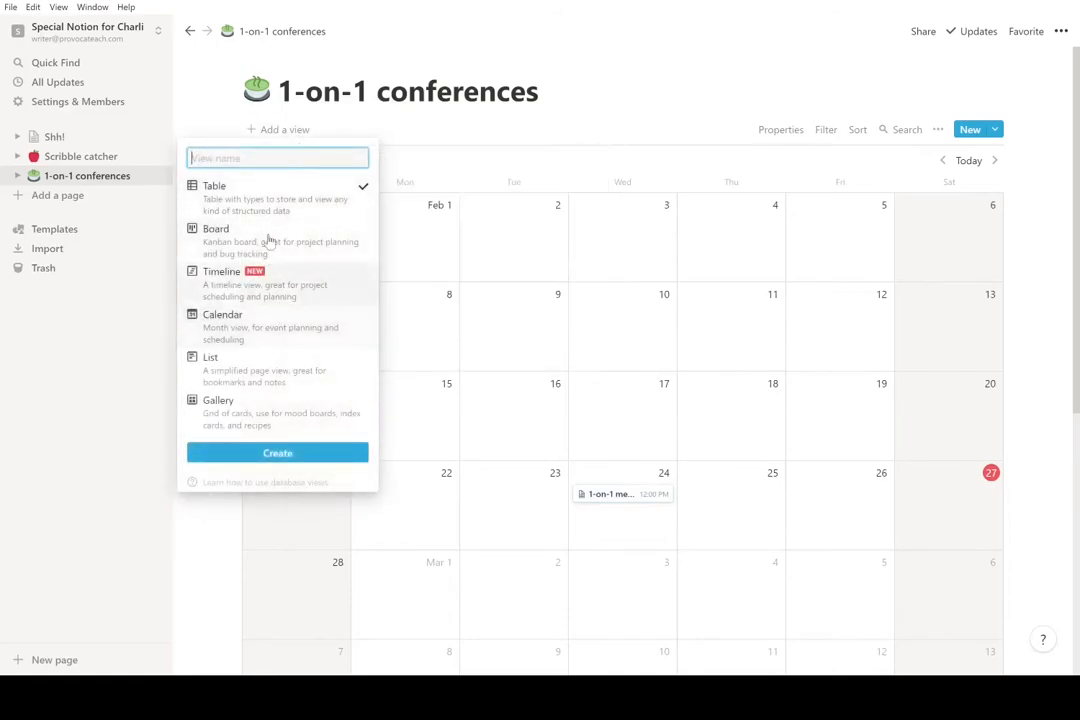
{"action": "type", "text": "By person"}
{"action": "key", "text": "Return"}
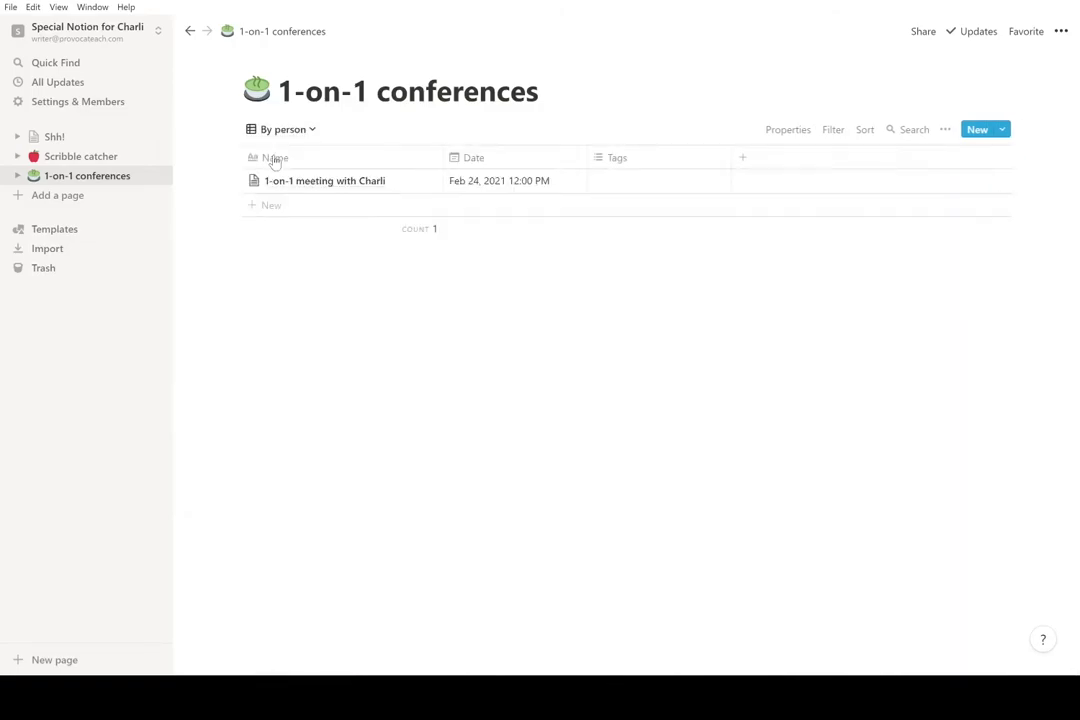
- Create a new page with the chick emoji icon and the title 'Ducklings'
{"action": "left_click", "coordinate": [60, 196]}
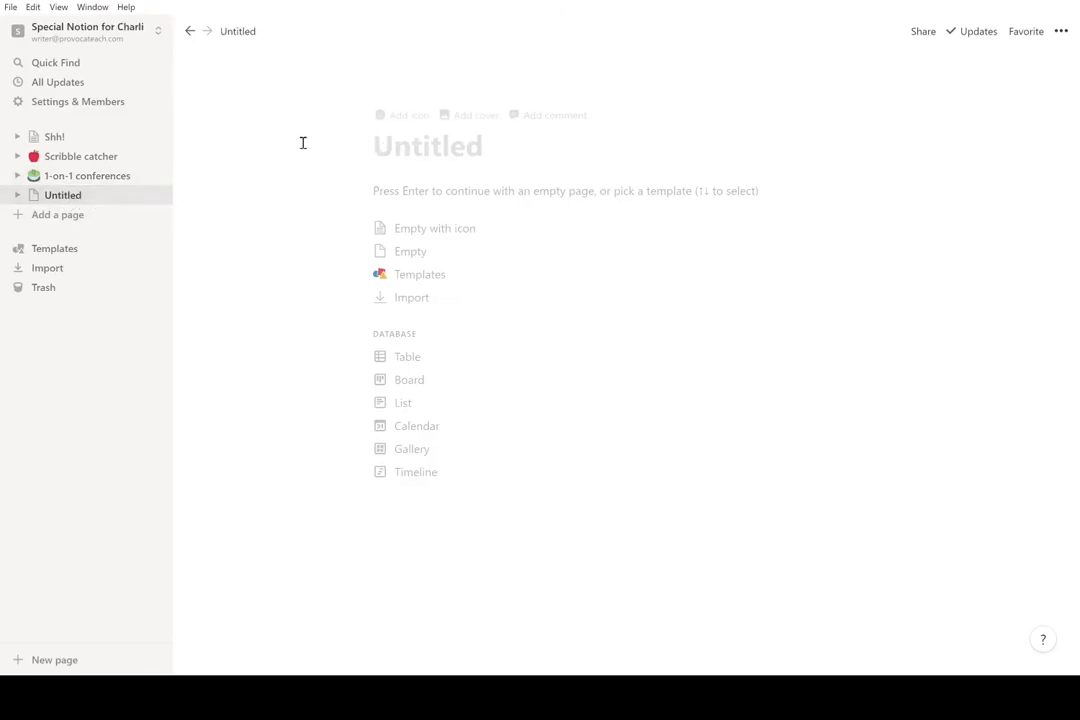
{"action": "left_click", "coordinate": [386, 118]}
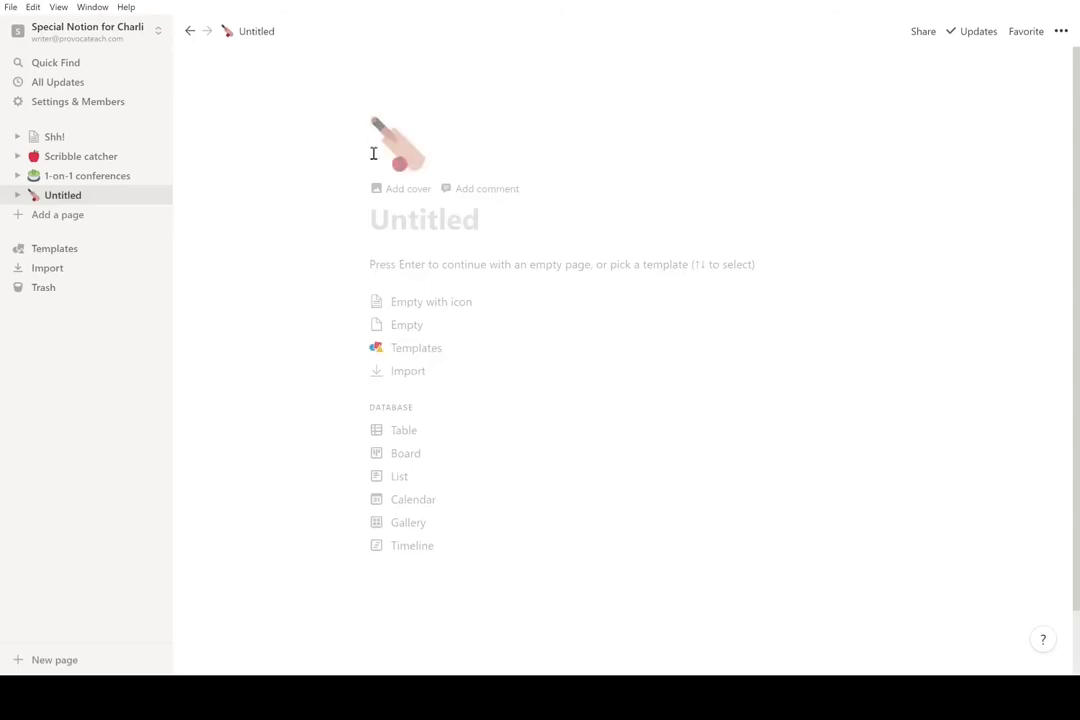
{"action": "left_click", "coordinate": [385, 150]}
{"action": "type", "text": "Duck"}
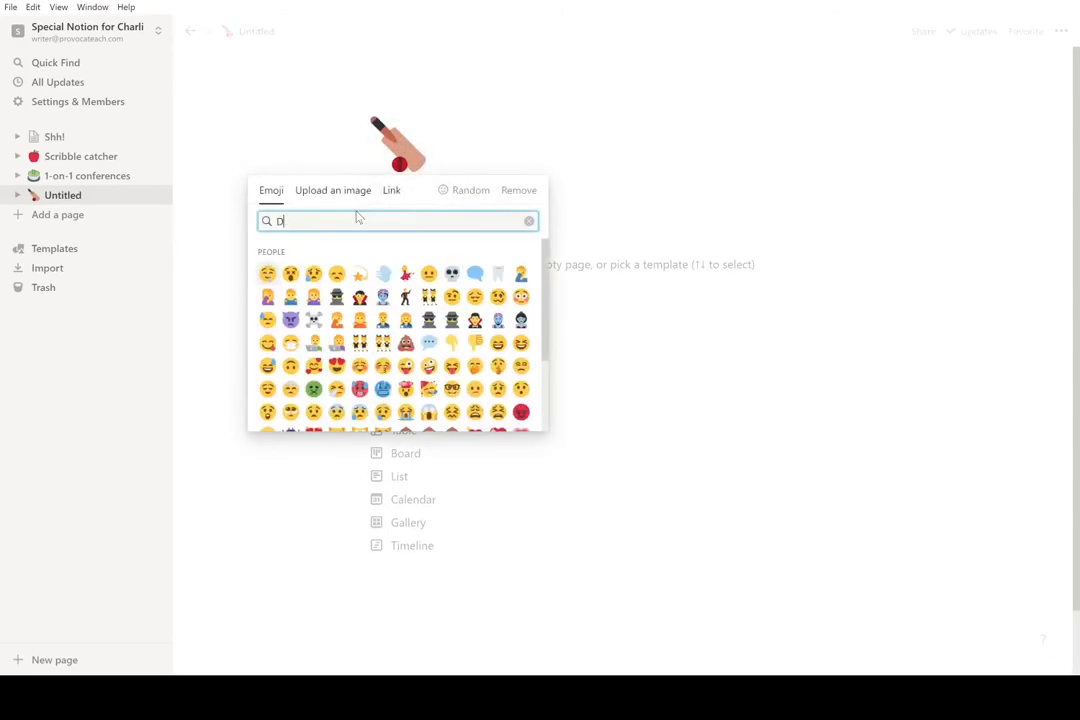
{"action": "key", "text": "BackSpace"}
{"action": "key", "text": "BackSpace"}
{"action": "key", "text": "BackSpace"}
{"action": "key", "text": "BackSpace"}
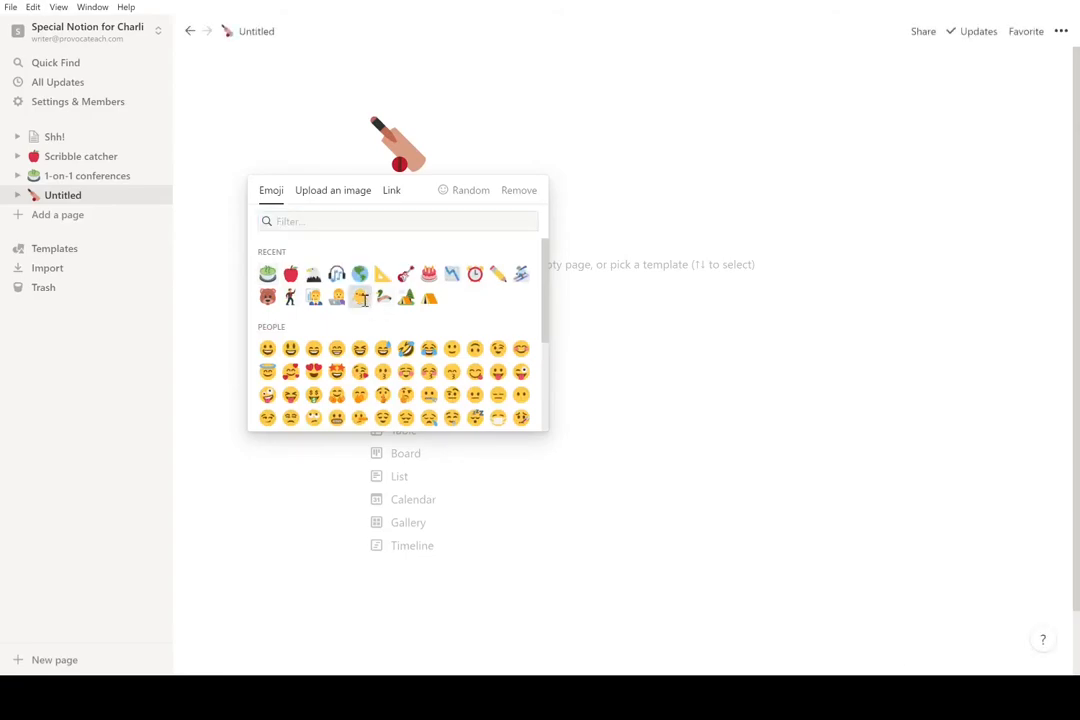
{"action": "left_click", "coordinate": [360, 298]}
{"action": "type", "text": "Ducklings"}
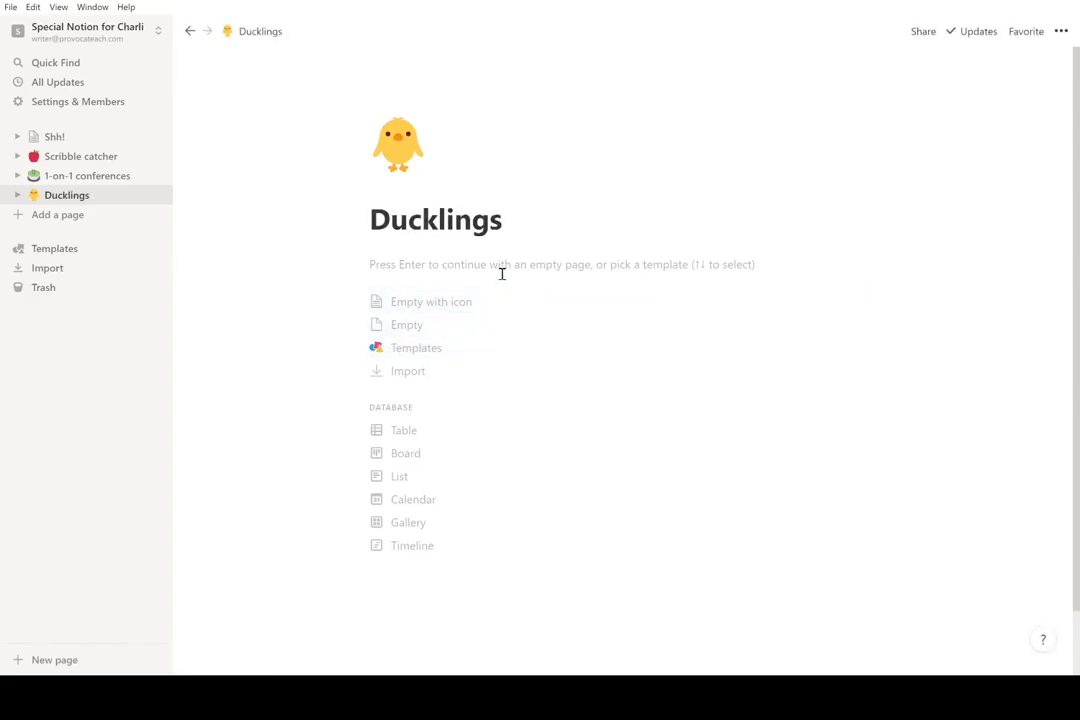
{"action": "key", "text": "Return"}
{"action": "key", "text": "BackSpace"}
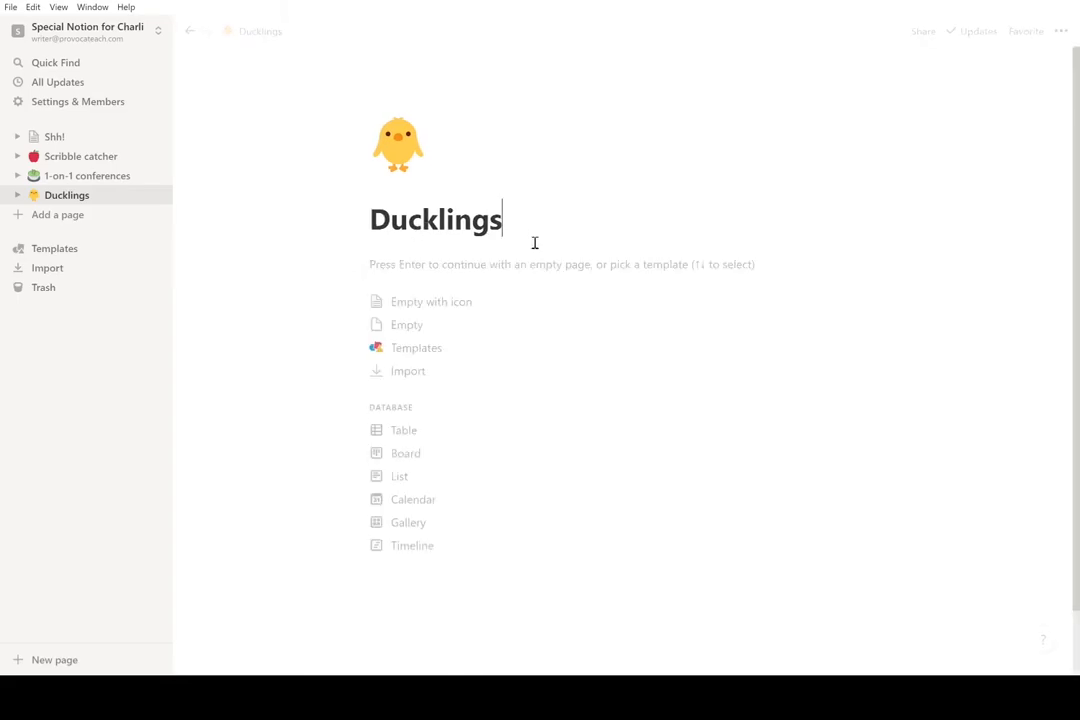
- Turn the page into a table database and enter the first two people's names
{"action": "left_click", "coordinate": [401, 432]}
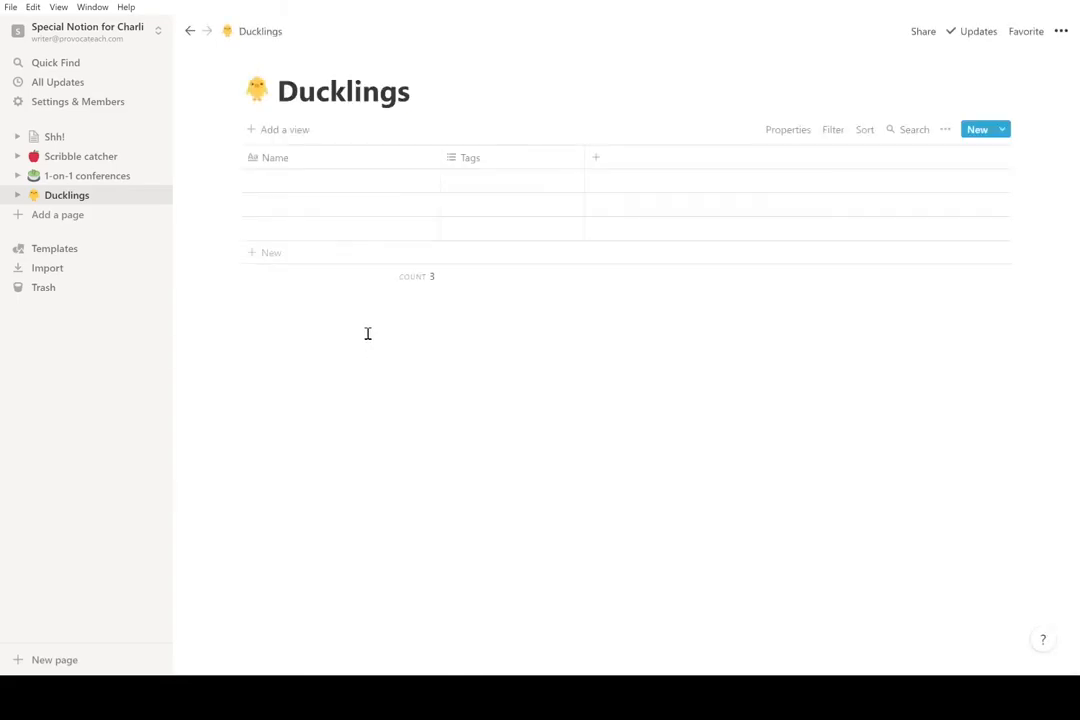
{"action": "left_click", "coordinate": [282, 180]}
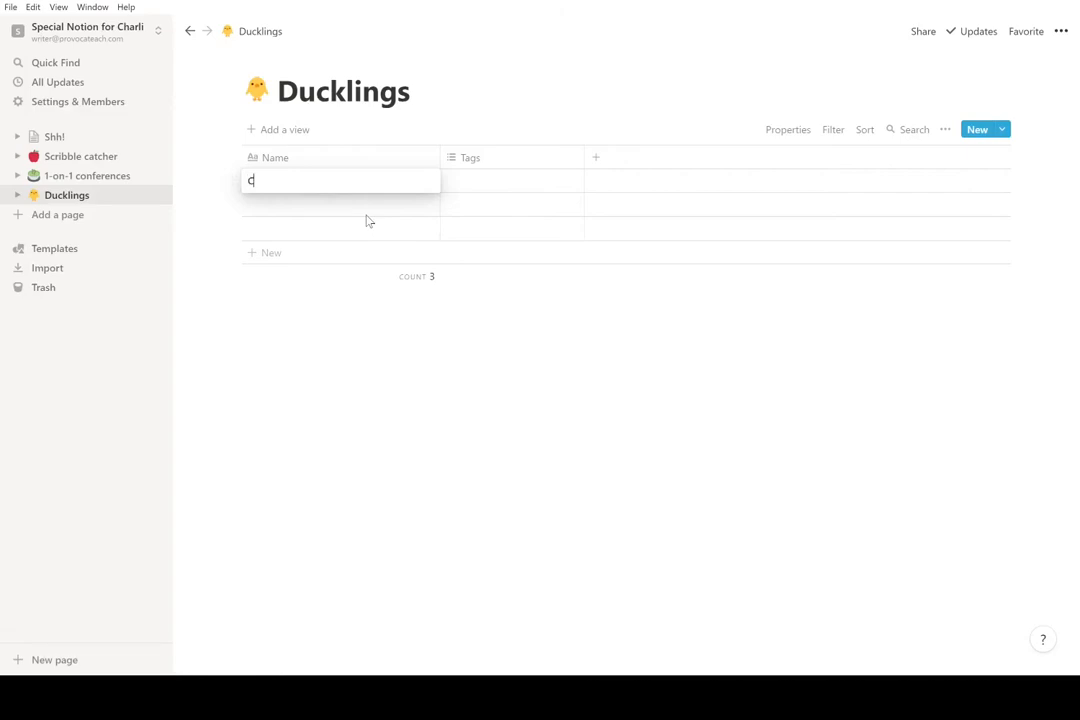
{"action": "key", "text": "Escape"}
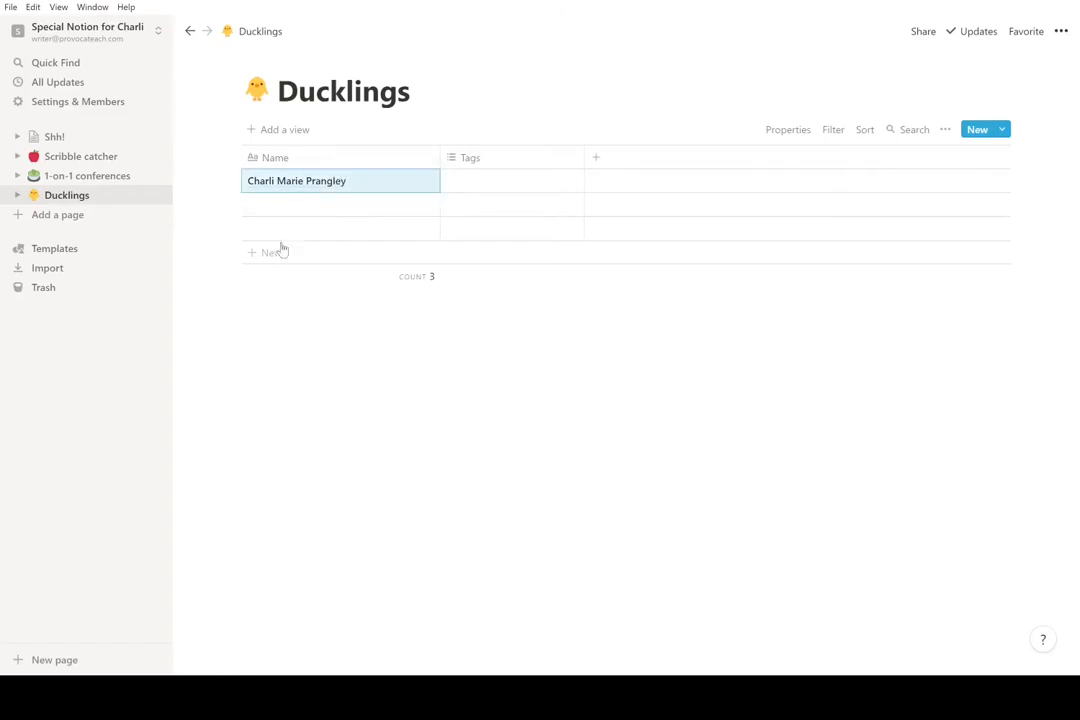
{"action": "left_click", "coordinate": [325, 213]}
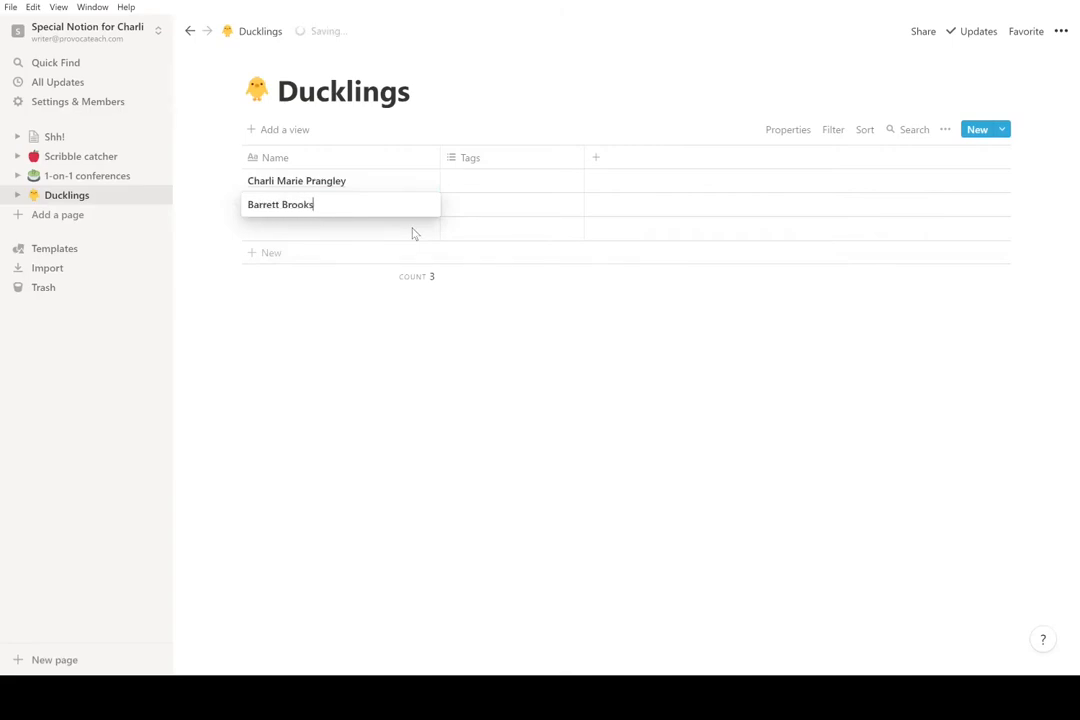
{"action": "key", "text": "Escape"}
{"action": "key", "text": "Up"}
{"action": "left_click", "coordinate": [945, 422]}
- Enter the third and fourth people's names as new rows
{"action": "left_click", "coordinate": [342, 230]}
{"action": "key", "text": "Return"}
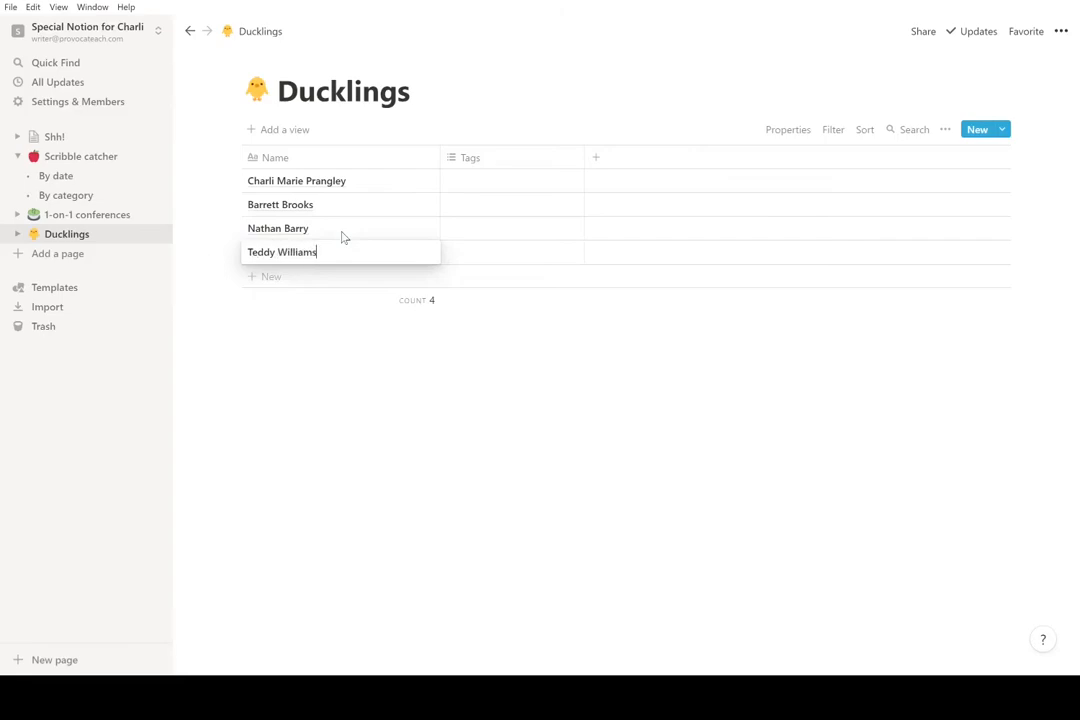
{"action": "key", "text": "Return"}
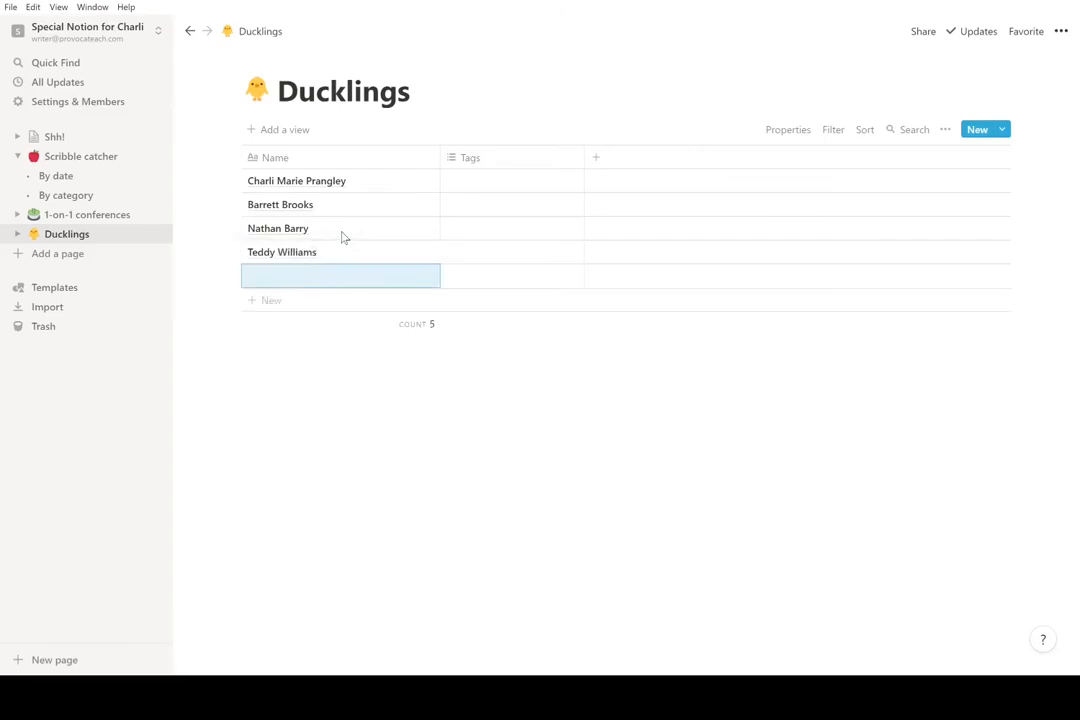
- Delete the blank fifth row and give the first person's page a technologist icon with a skin tone
{"action": "right_click", "coordinate": [325, 287]}
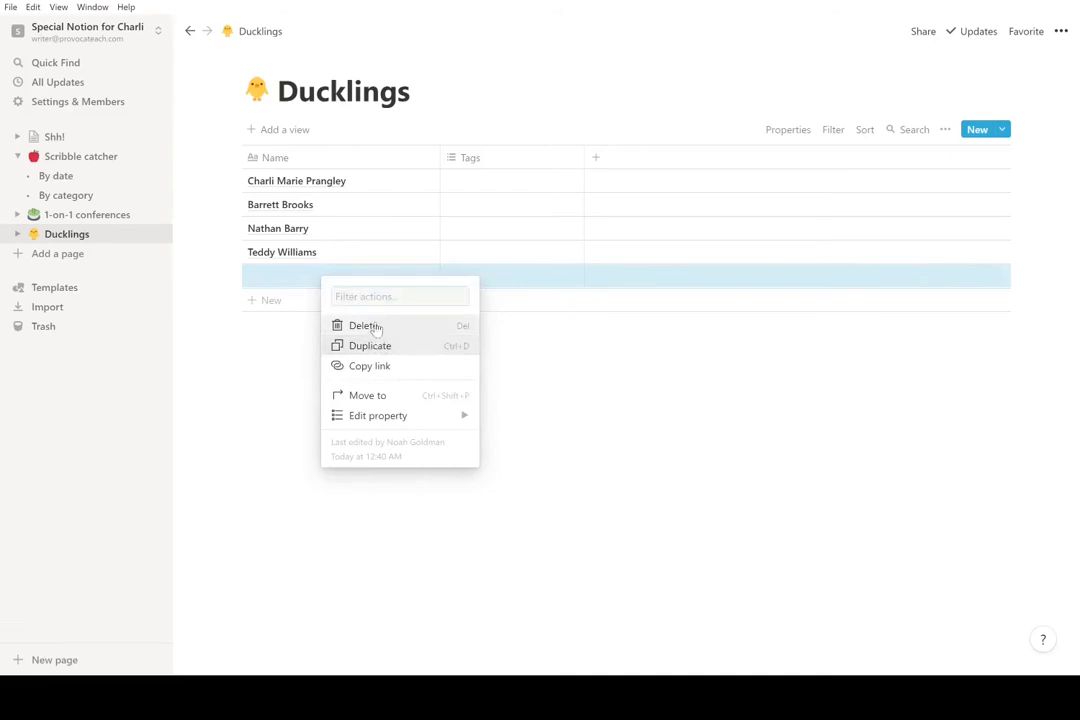
{"action": "left_click", "coordinate": [371, 325]}
{"action": "left_click", "coordinate": [250, 181]}
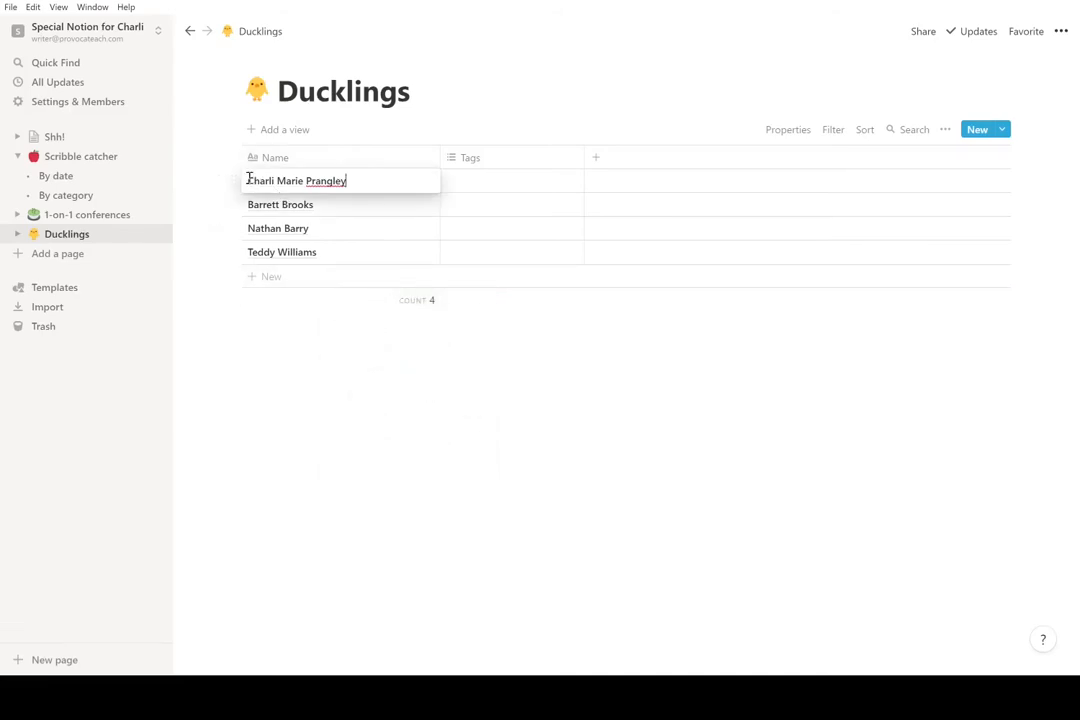
{"action": "key", "text": "Escape"}
{"action": "left_click", "coordinate": [418, 180]}
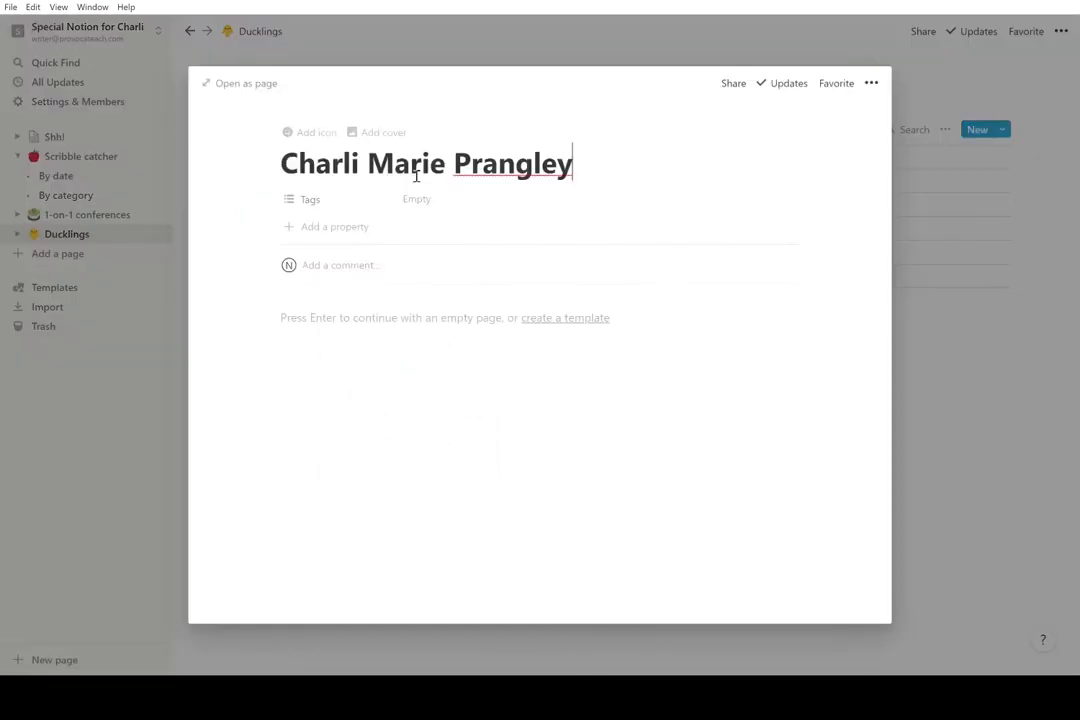
{"action": "left_click", "coordinate": [293, 134]}
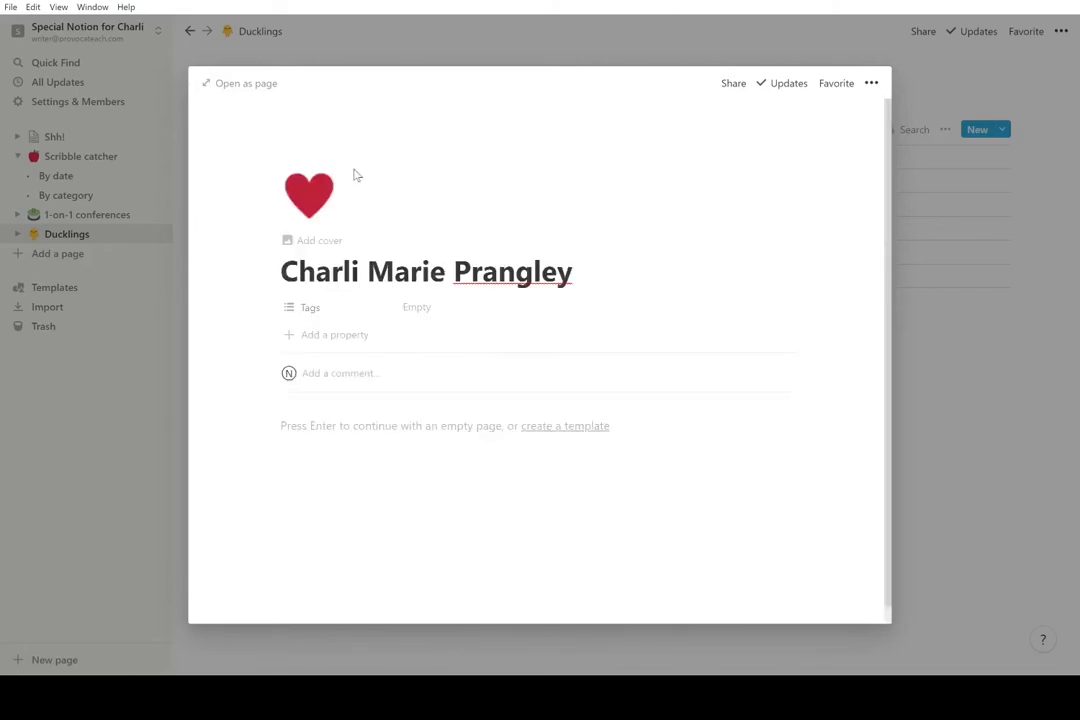
{"action": "left_click", "coordinate": [309, 195]}
{"action": "left_click", "coordinate": [270, 349]}
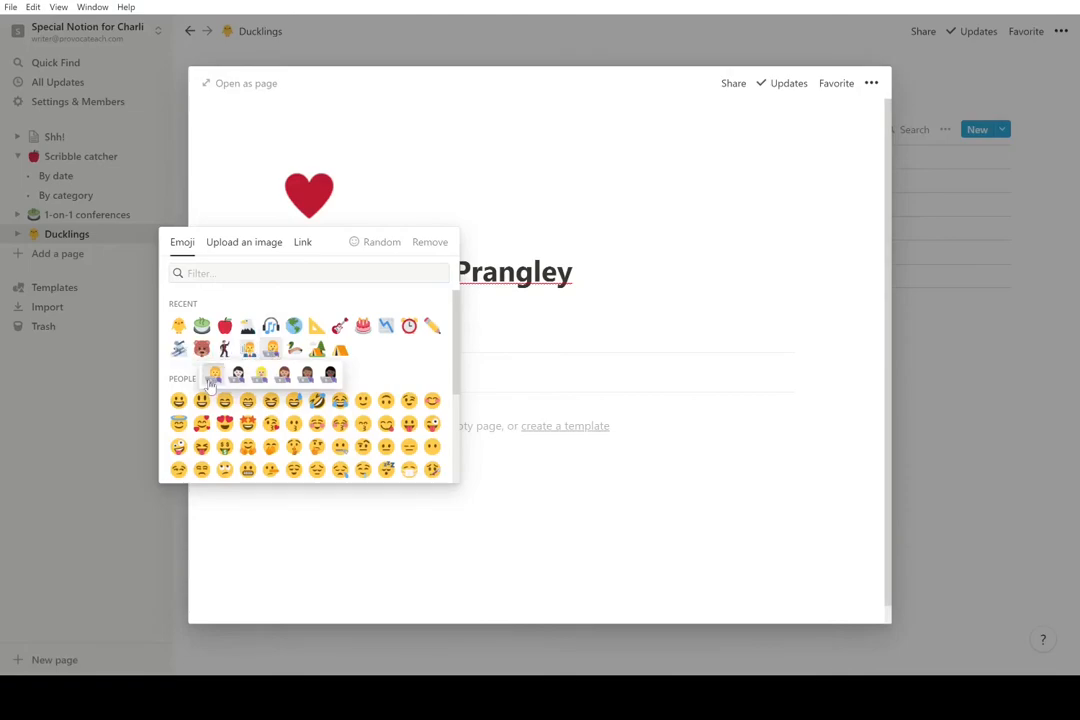
{"action": "left_click", "coordinate": [214, 376]}
{"action": "left_click", "coordinate": [133, 439]}
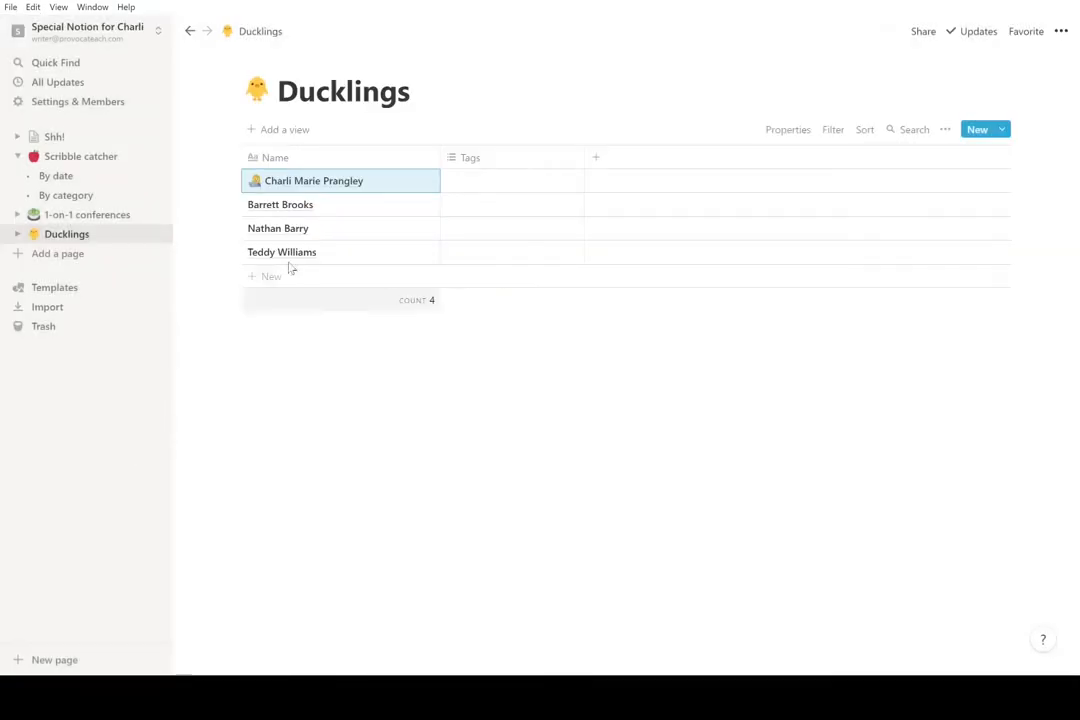
- Give the second person's page a dancing-man emoji icon
{"action": "left_click", "coordinate": [304, 205]}
{"action": "key", "text": "Escape"}
{"action": "left_click", "coordinate": [412, 205]}
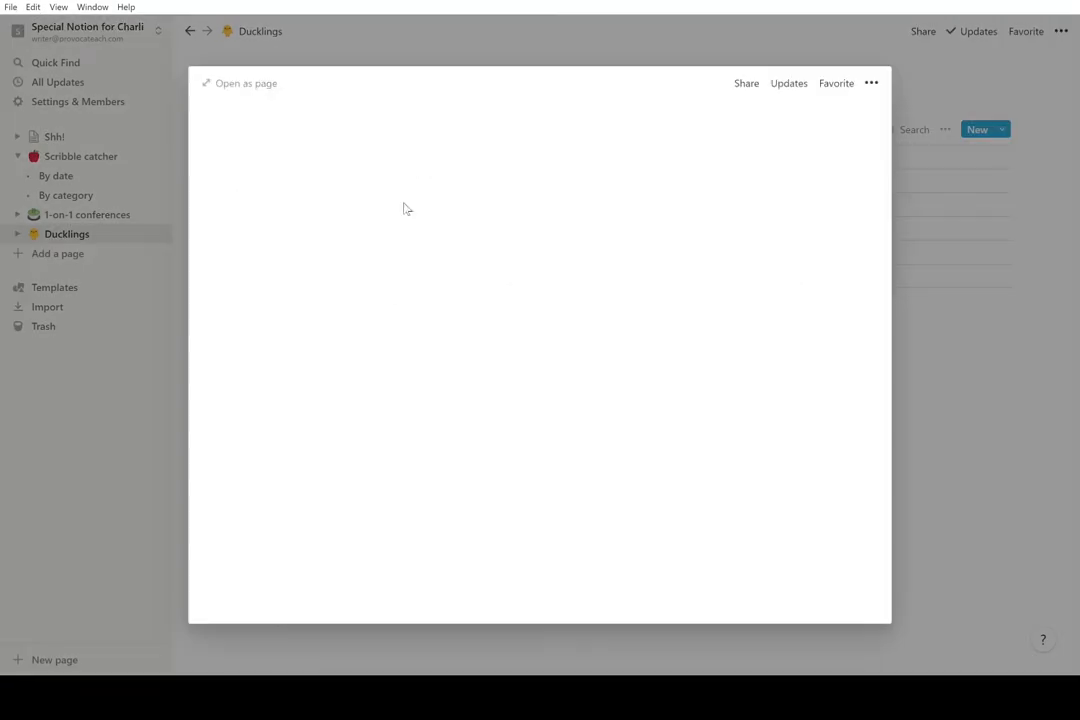
{"action": "left_click", "coordinate": [306, 232]}
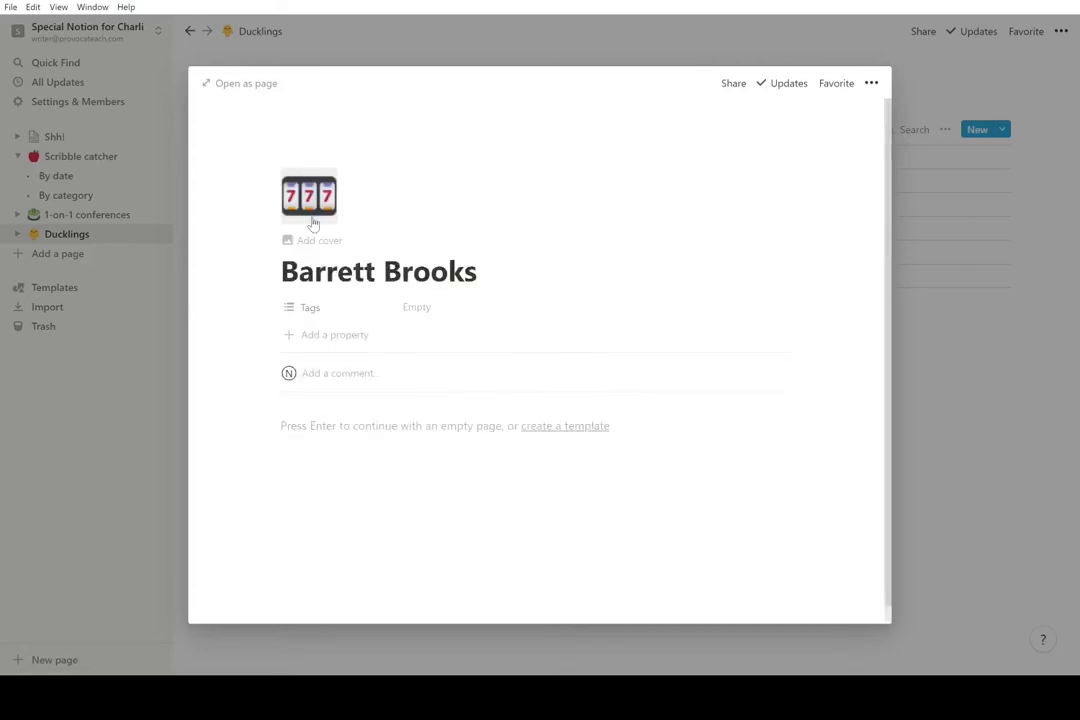
{"action": "left_click", "coordinate": [308, 196]}
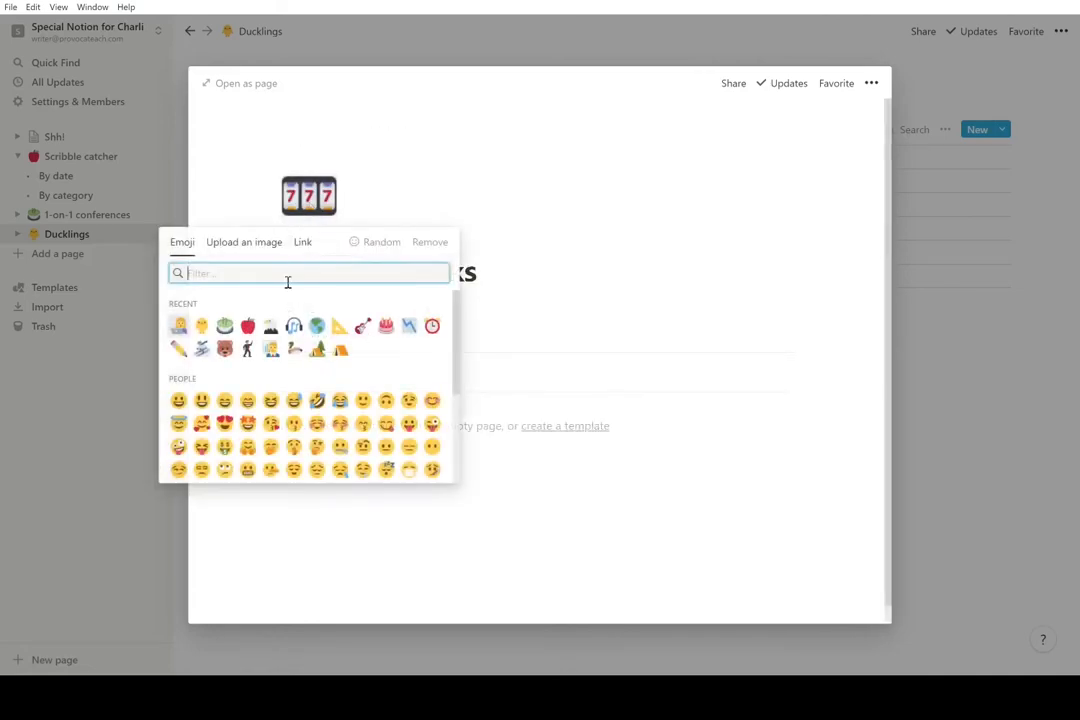
{"action": "left_click", "coordinate": [247, 350]}
{"action": "left_click", "coordinate": [135, 439]}
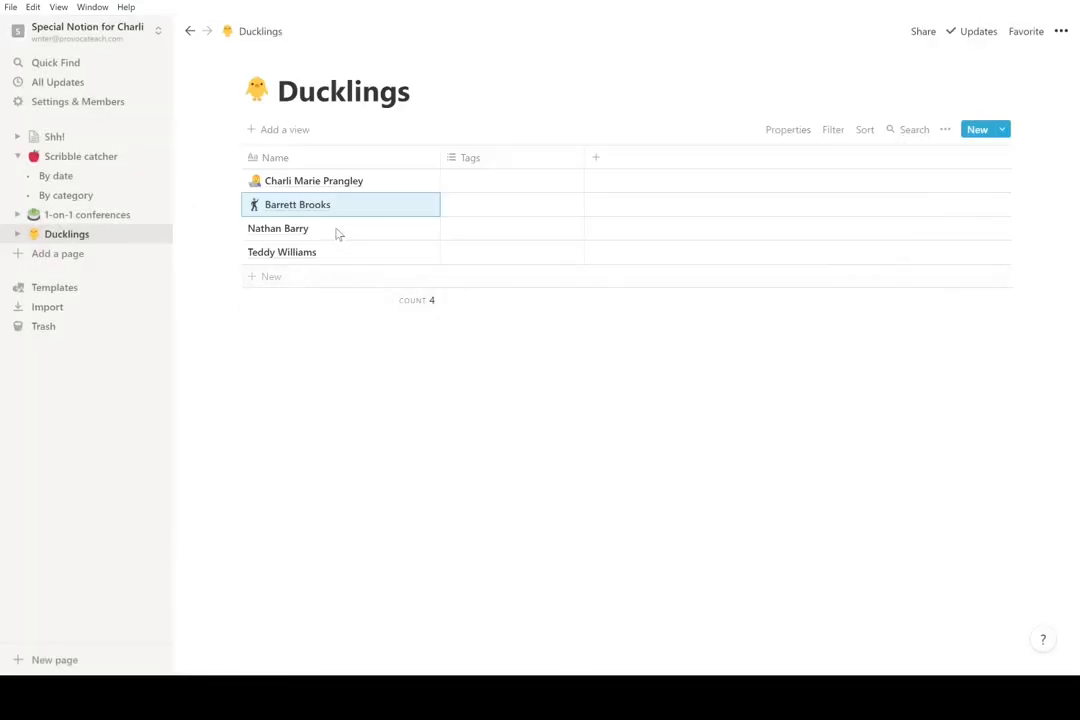
- Give the third person's page a skier emoji icon
{"action": "left_click", "coordinate": [369, 228]}
{"action": "key", "text": "Escape"}
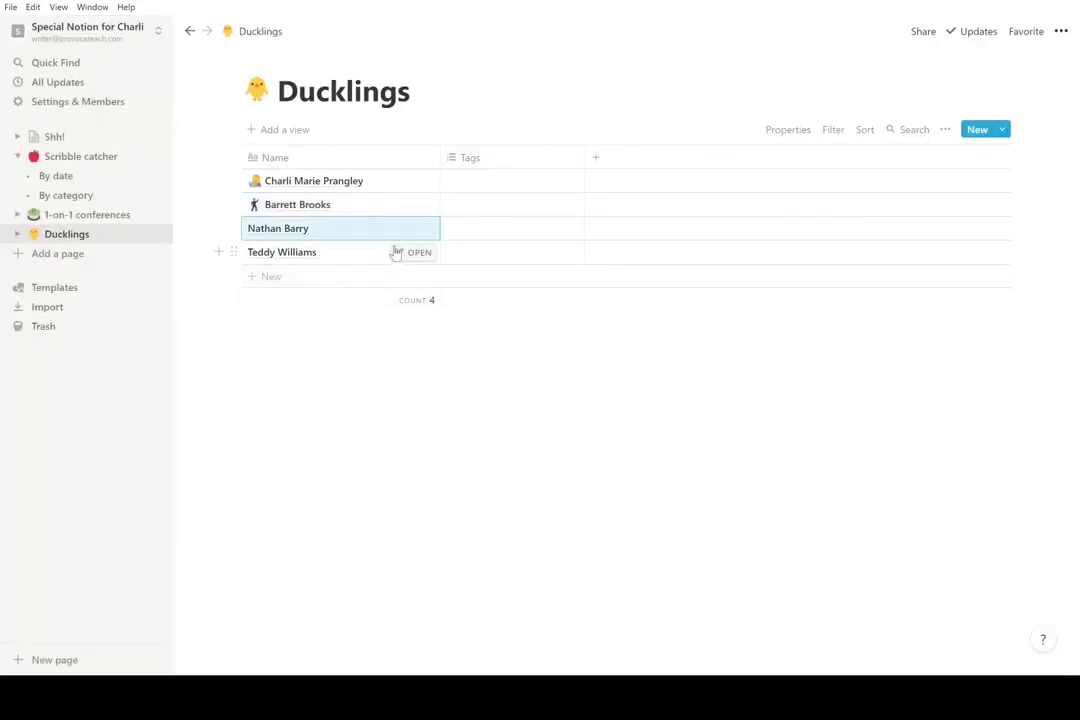
{"action": "left_click", "coordinate": [410, 230]}
{"action": "left_click", "coordinate": [284, 134]}
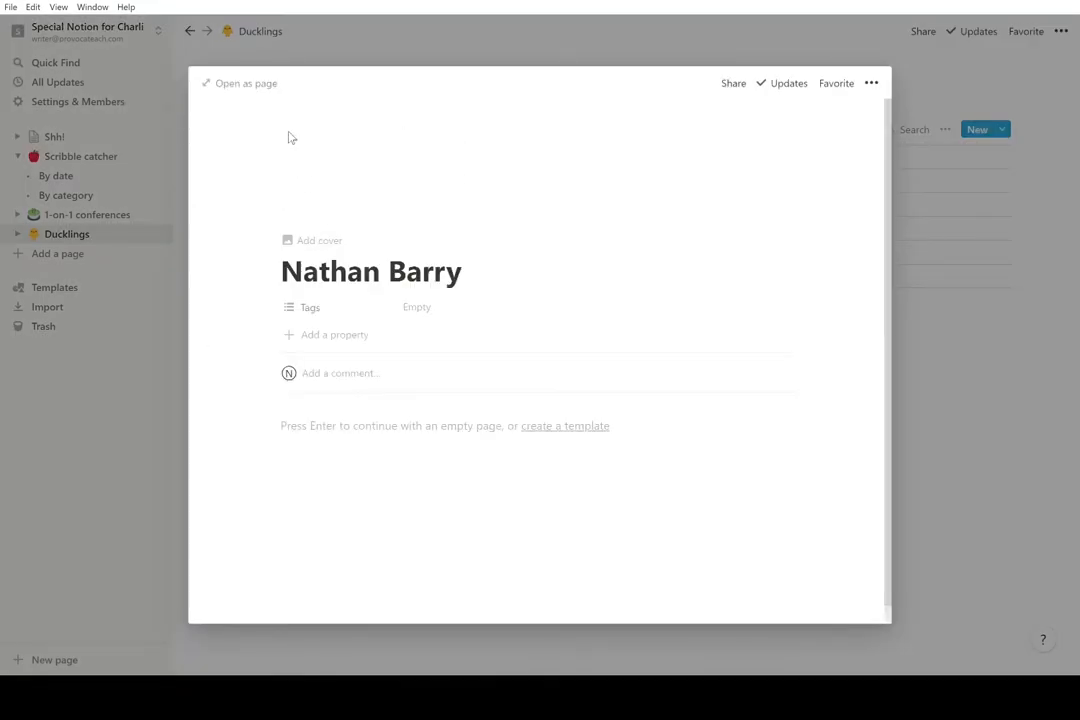
{"action": "left_click", "coordinate": [308, 195]}
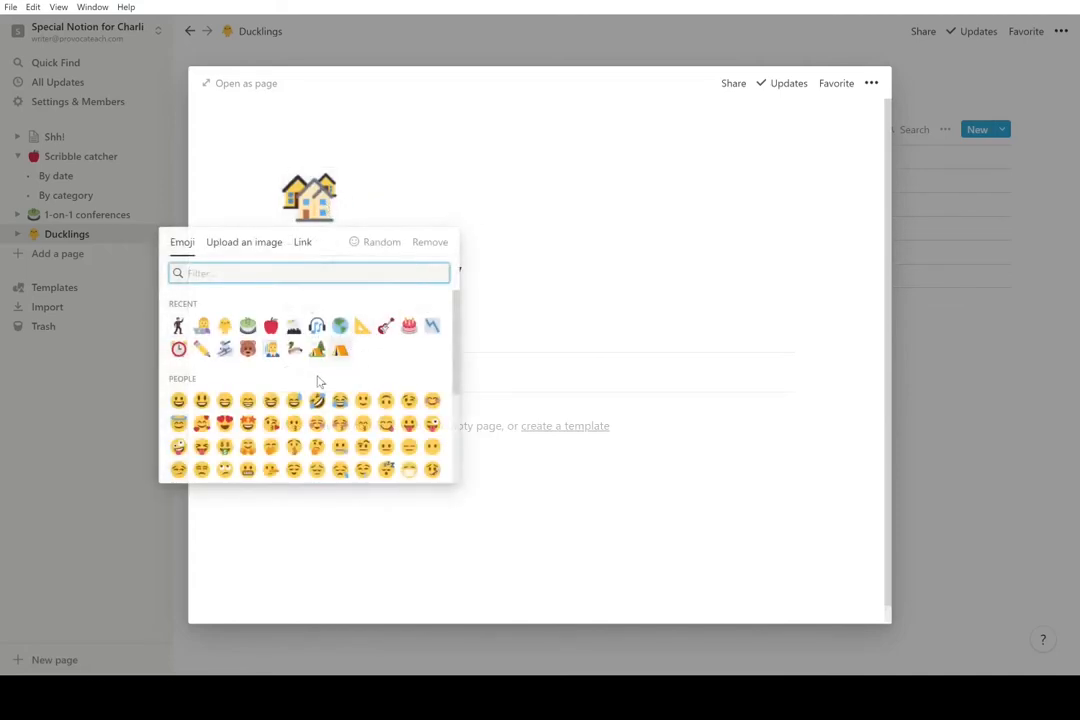
{"action": "left_click", "coordinate": [224, 349]}
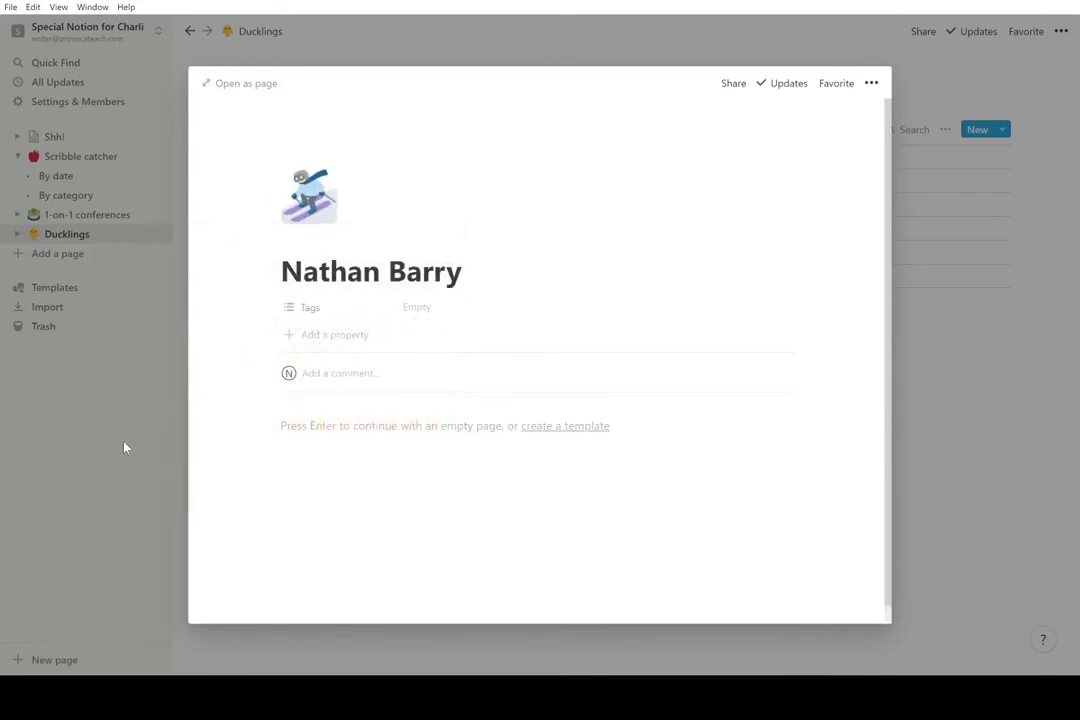
{"action": "left_click", "coordinate": [124, 448]}
- Give the fourth person's page a teddy bear icon and return to Ducklings
{"action": "left_click", "coordinate": [407, 252]}
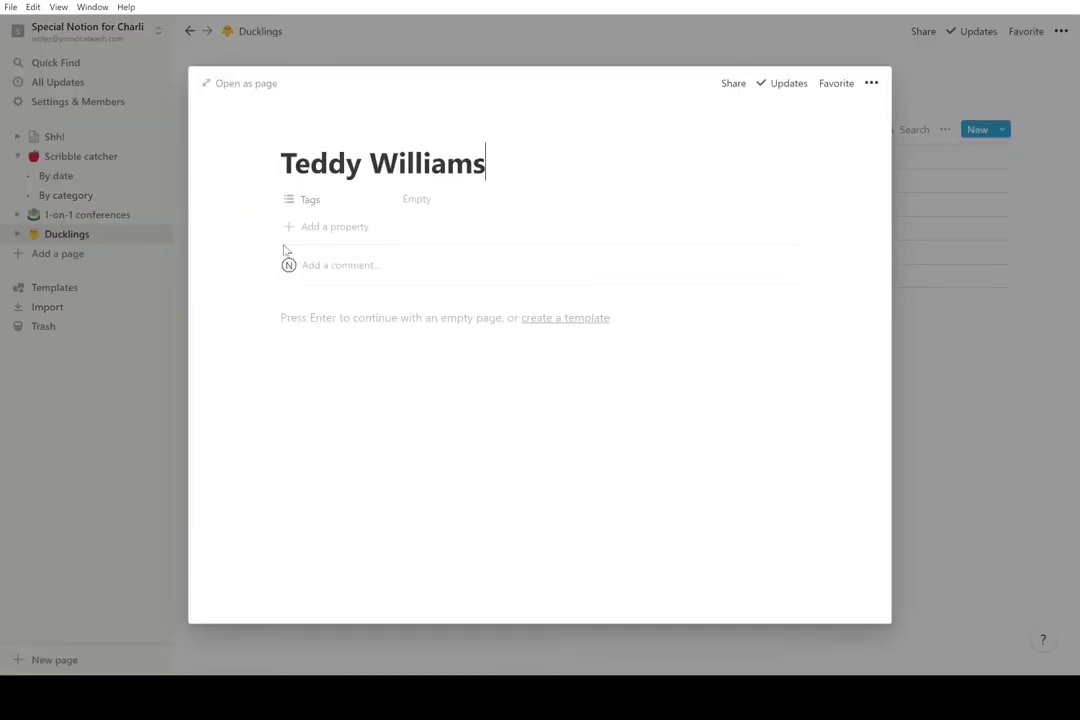
{"action": "left_click", "coordinate": [310, 134]}
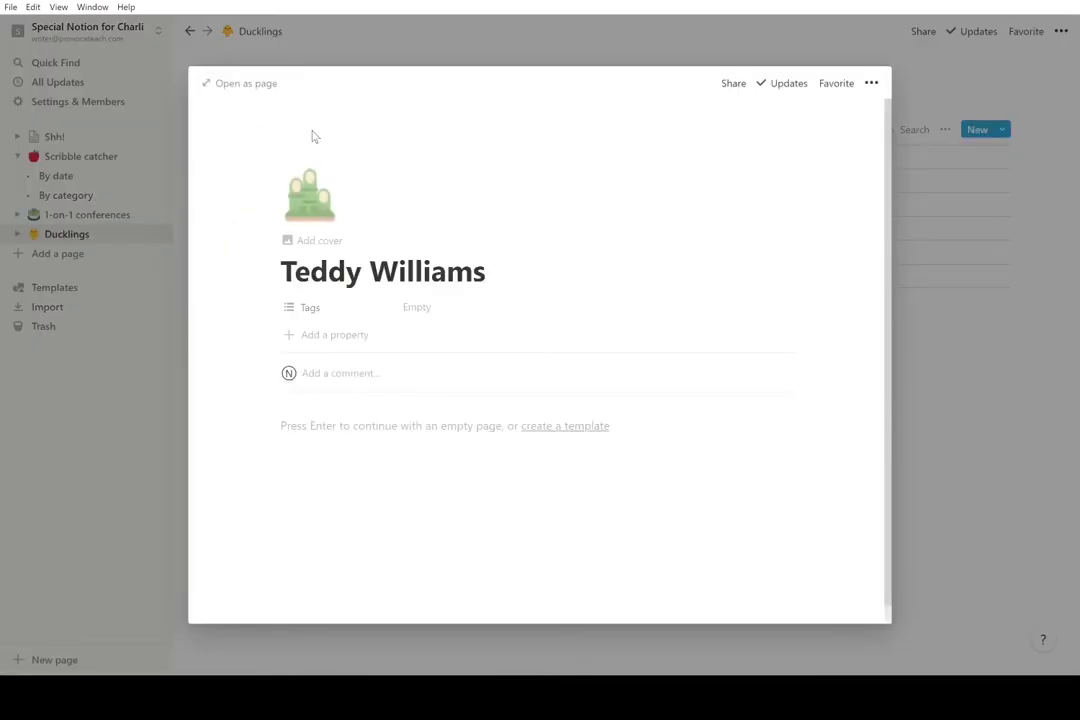
{"action": "left_click", "coordinate": [309, 195]}
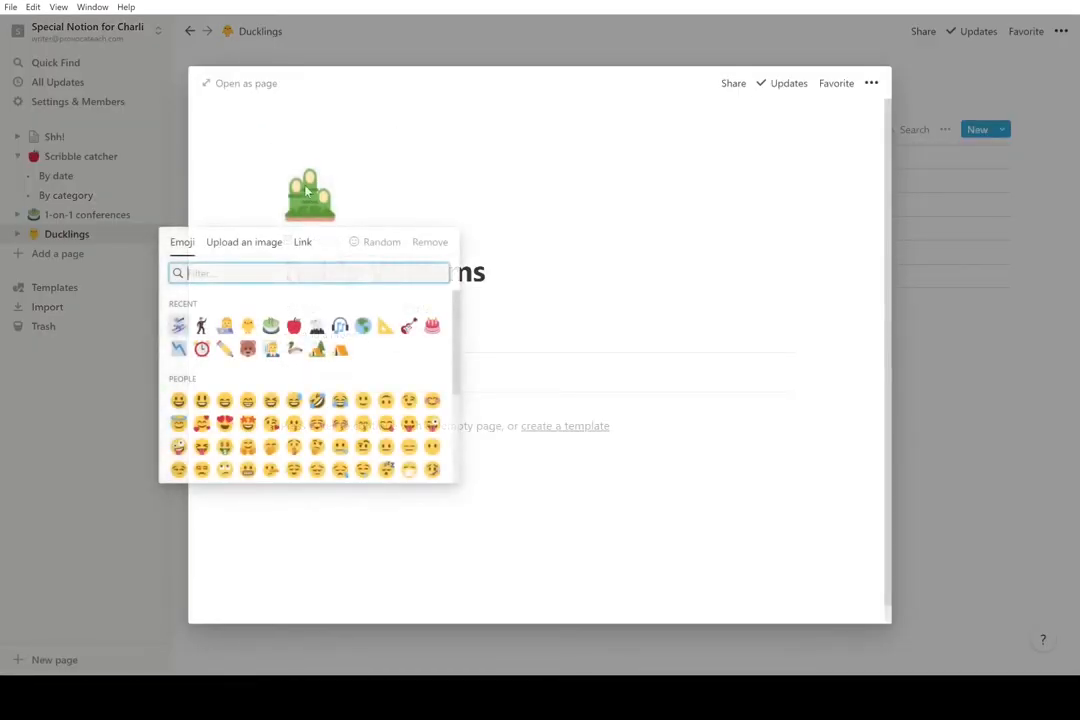
{"action": "left_click", "coordinate": [247, 348]}
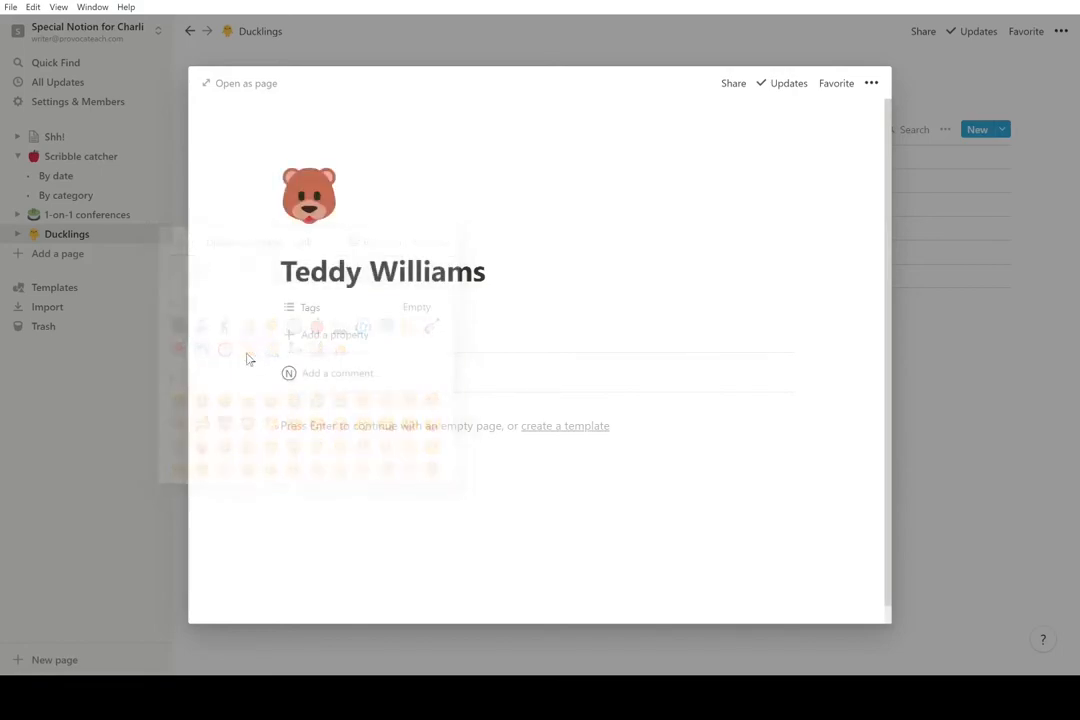
{"action": "left_click", "coordinate": [112, 424]}
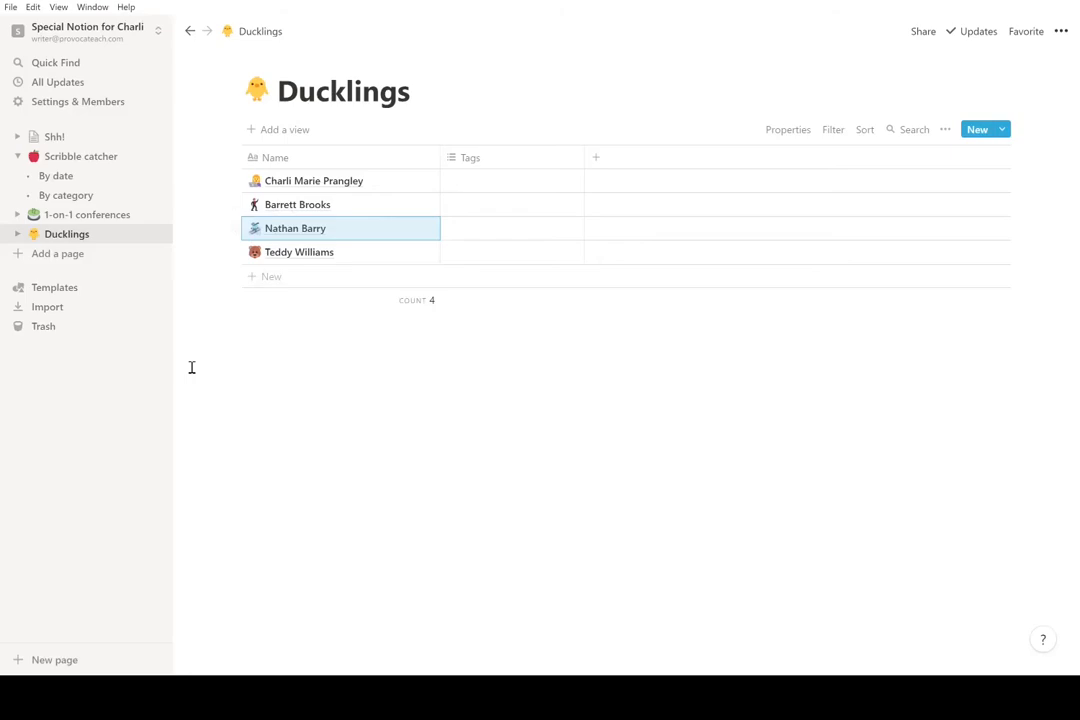
- Change the Tags column type from Multi-select to Email and widen it
{"action": "left_click", "coordinate": [545, 168]}
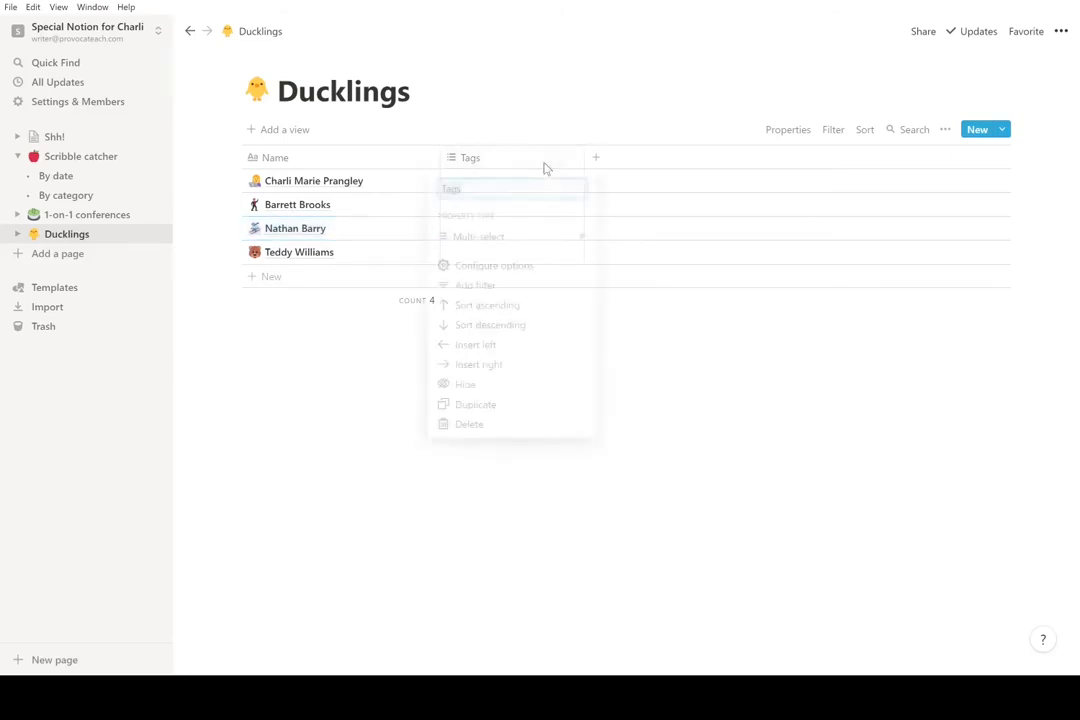
{"action": "left_click", "coordinate": [538, 243]}
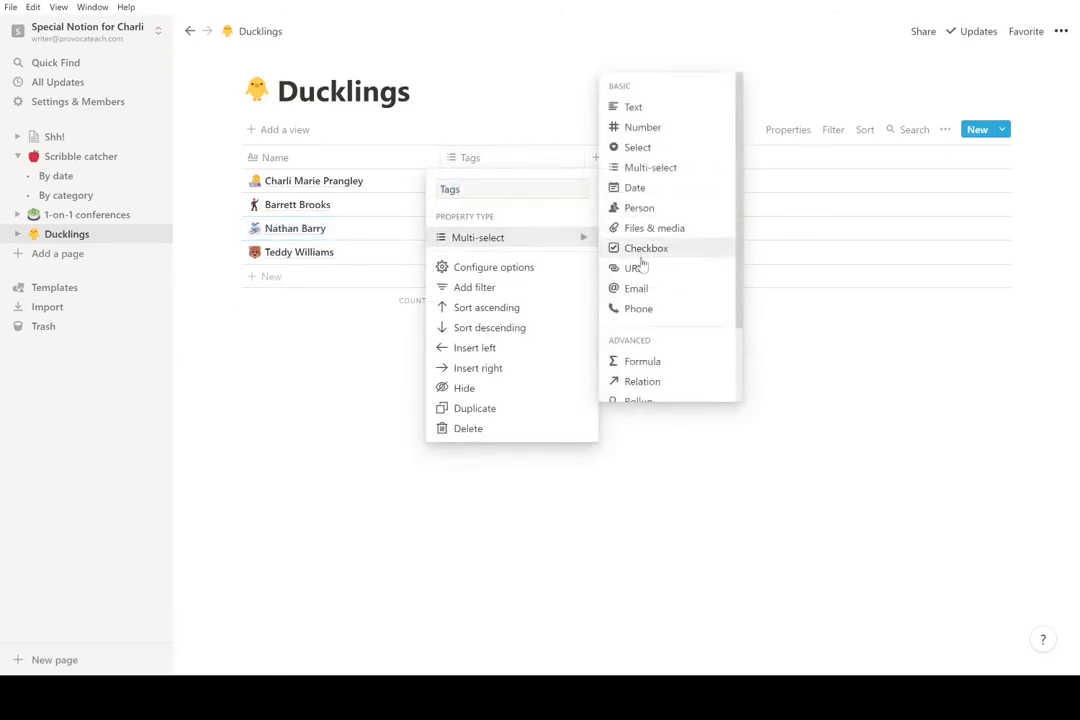
{"action": "scroll", "coordinate": [655, 222], "scroll_direction": "down", "scroll_amount": 1}
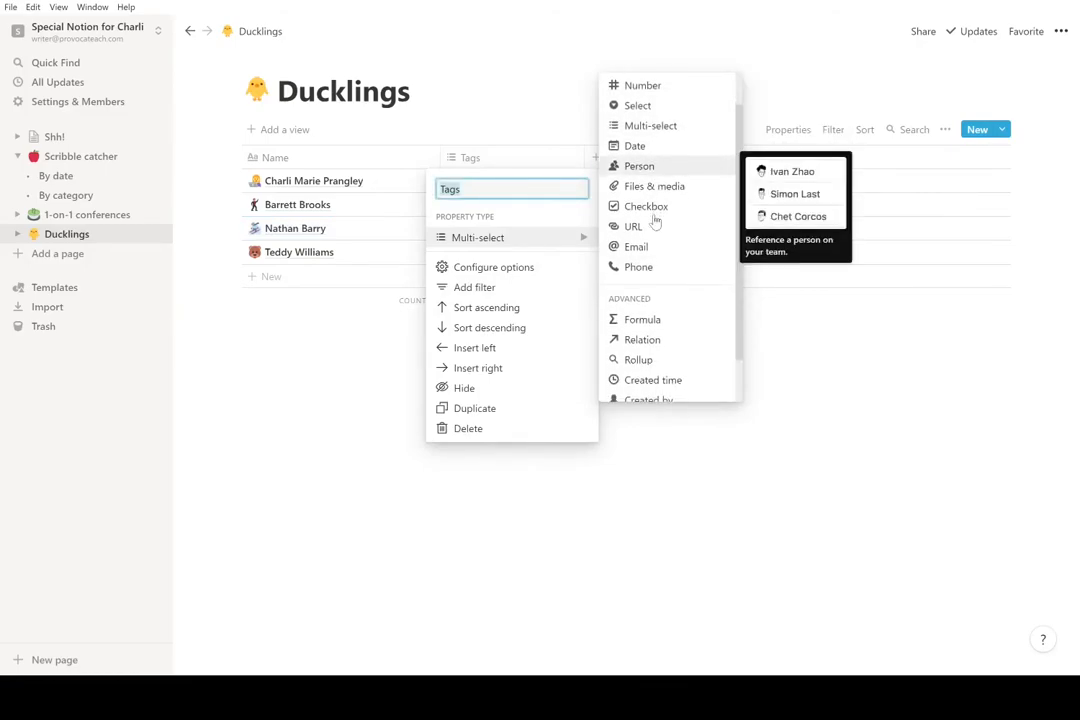
{"action": "left_click", "coordinate": [648, 246]}
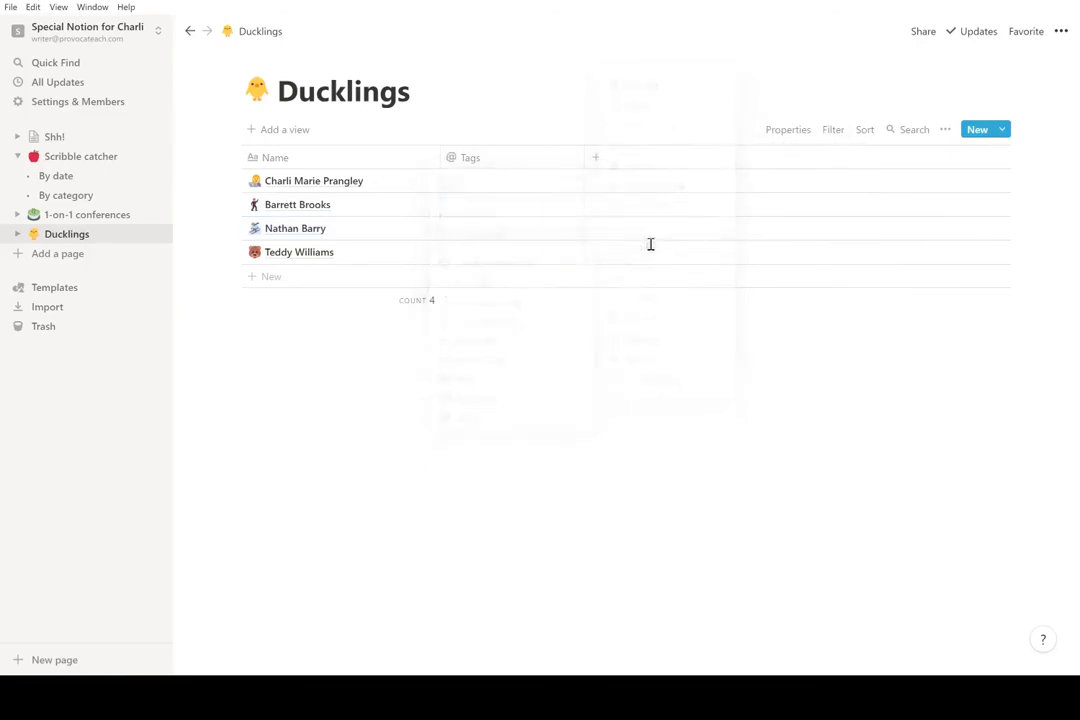
{"action": "left_click_drag", "start_coordinate": [584, 158], "coordinate": [646, 164]}
- Enter a placeholder e-mail address for the first person
{"action": "left_click", "coordinate": [611, 186]}
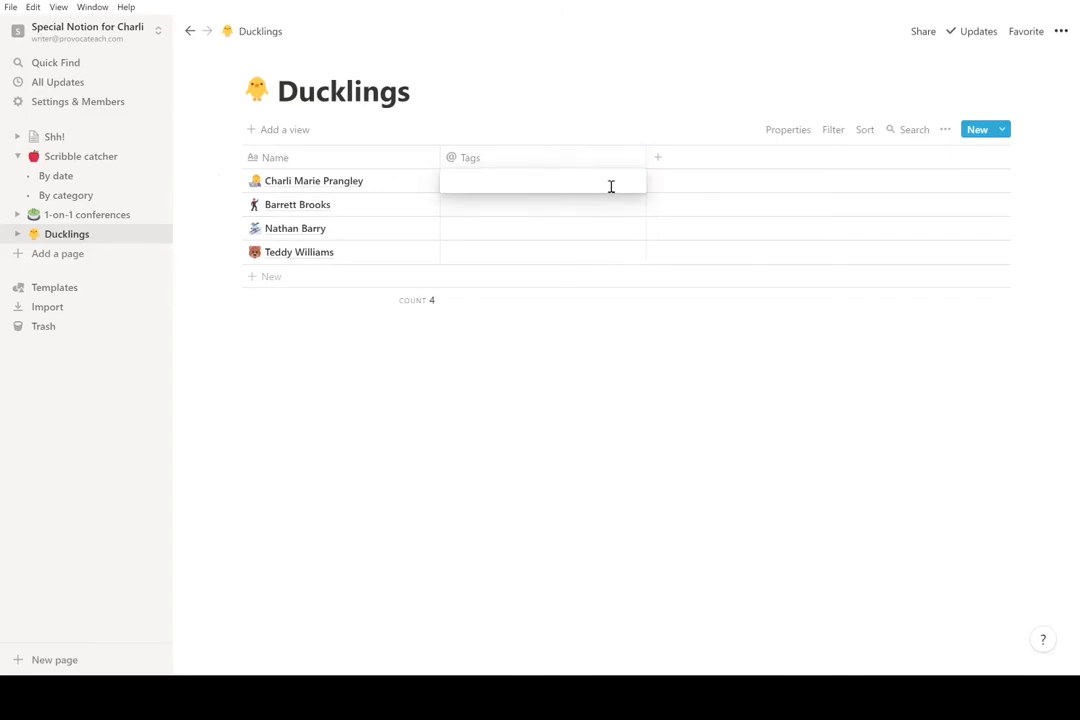
{"action": "type", "text": "nothin"}
{"action": "type", "text": "y@"}
{"action": "type", "text": "nunya.biz"}
{"action": "key", "text": "Return"}
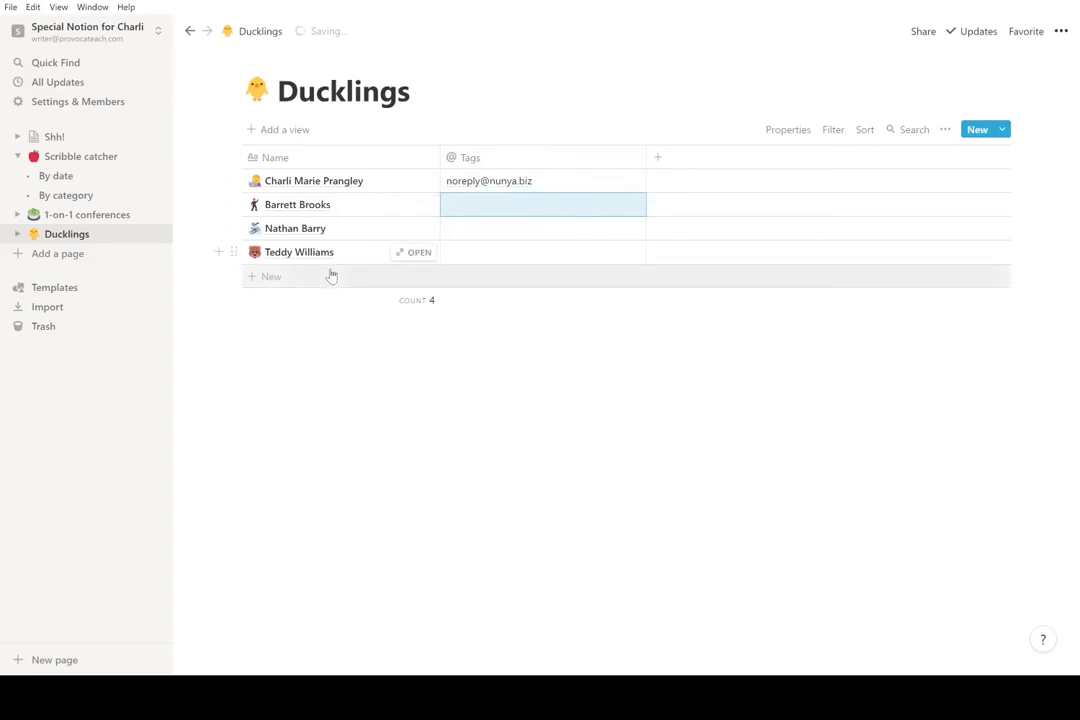
{"action": "left_click", "coordinate": [290, 365]}
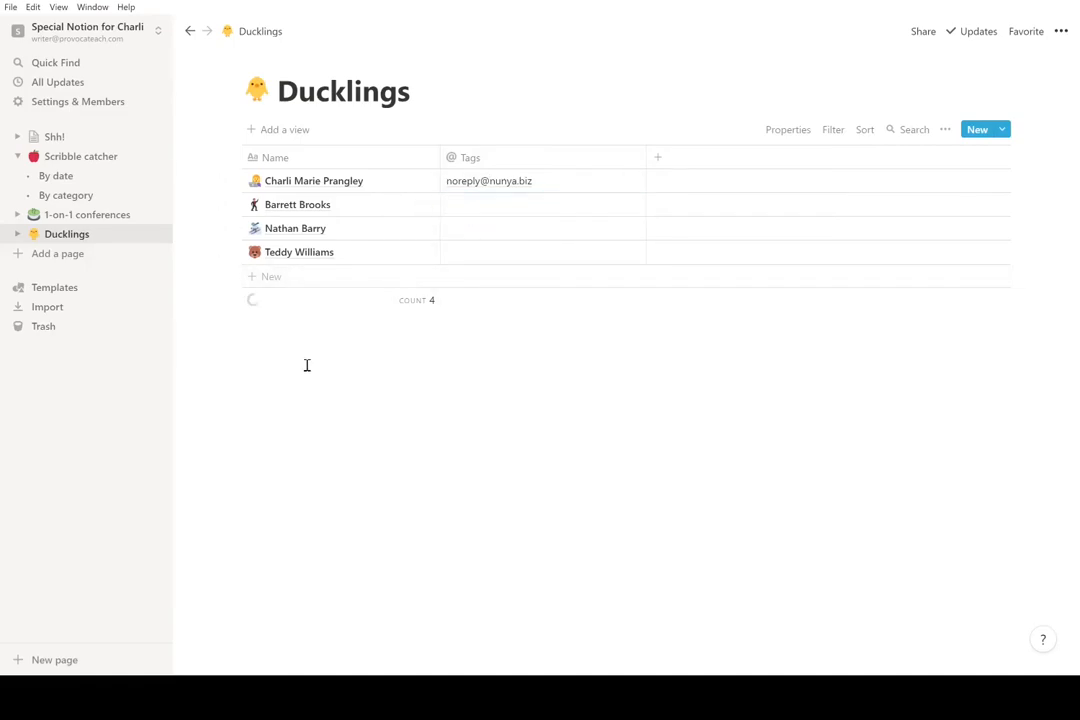
- Copy the first person's e-mail address into the other three rows
{"action": "left_click", "coordinate": [546, 185]}
{"action": "left_click_drag", "start_coordinate": [542, 183], "coordinate": [448, 181]}
{"action": "key", "text": "ctrl+c"}
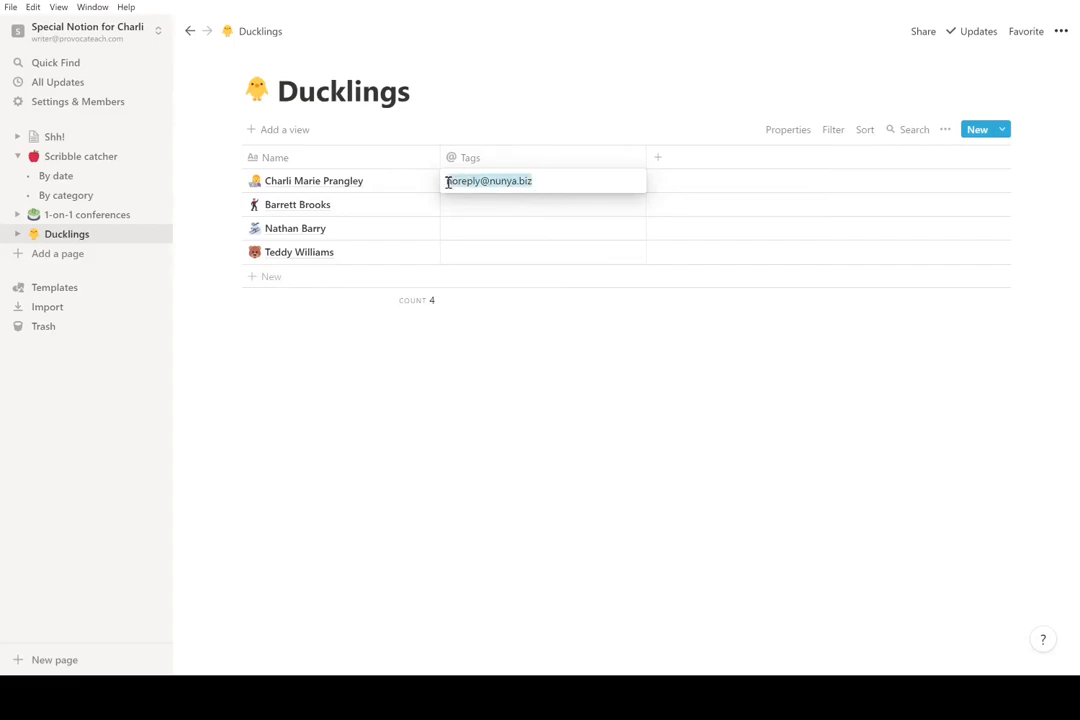
{"action": "key", "text": "Escape"}
{"action": "left_click", "coordinate": [479, 203]}
{"action": "key", "text": "ctrl+v"}
{"action": "key", "text": "Escape"}
{"action": "key", "text": "ctrl+v"}
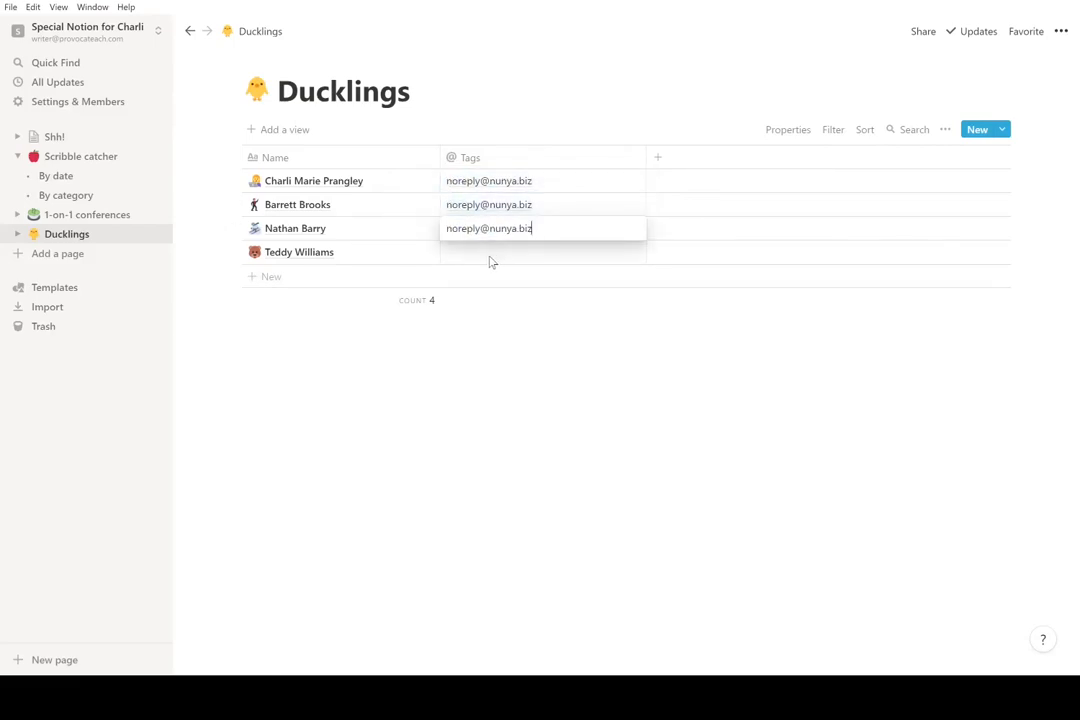
{"action": "key", "text": "Escape"}
{"action": "left_click", "coordinate": [514, 258]}
{"action": "key", "text": "ctrl+v"}
{"action": "key", "text": "Escape"}
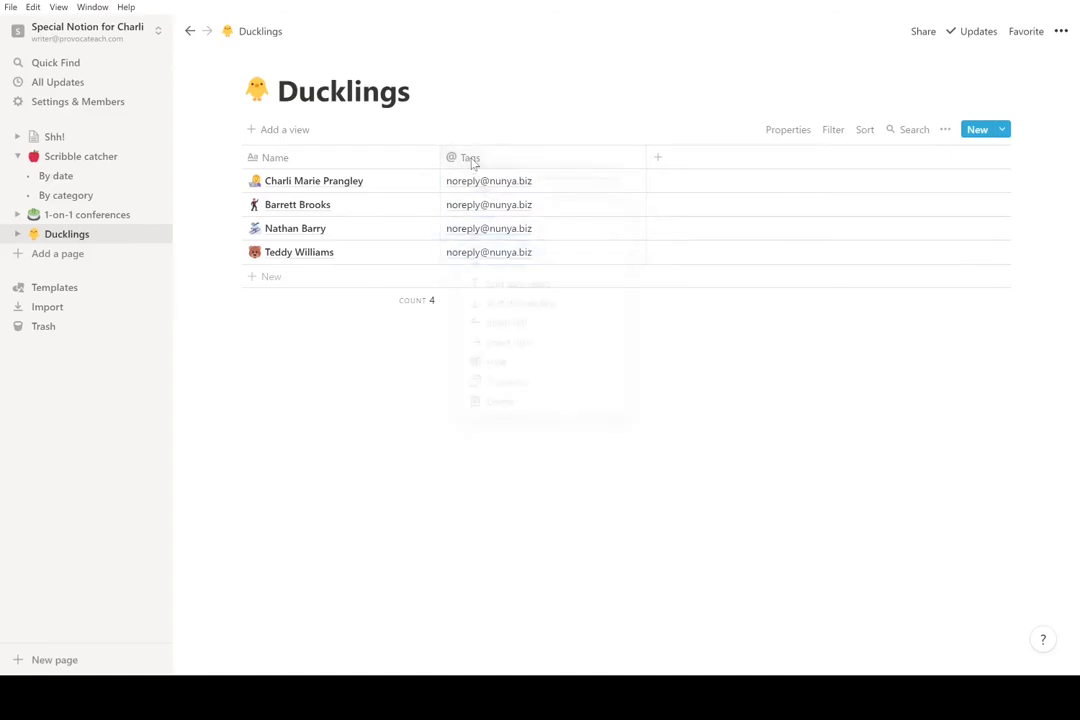
- Rename the column to 'Email address' and narrow it
{"action": "left_click", "coordinate": [472, 160]}
{"action": "type", "text": "Email address"}
{"action": "key", "text": "Return"}
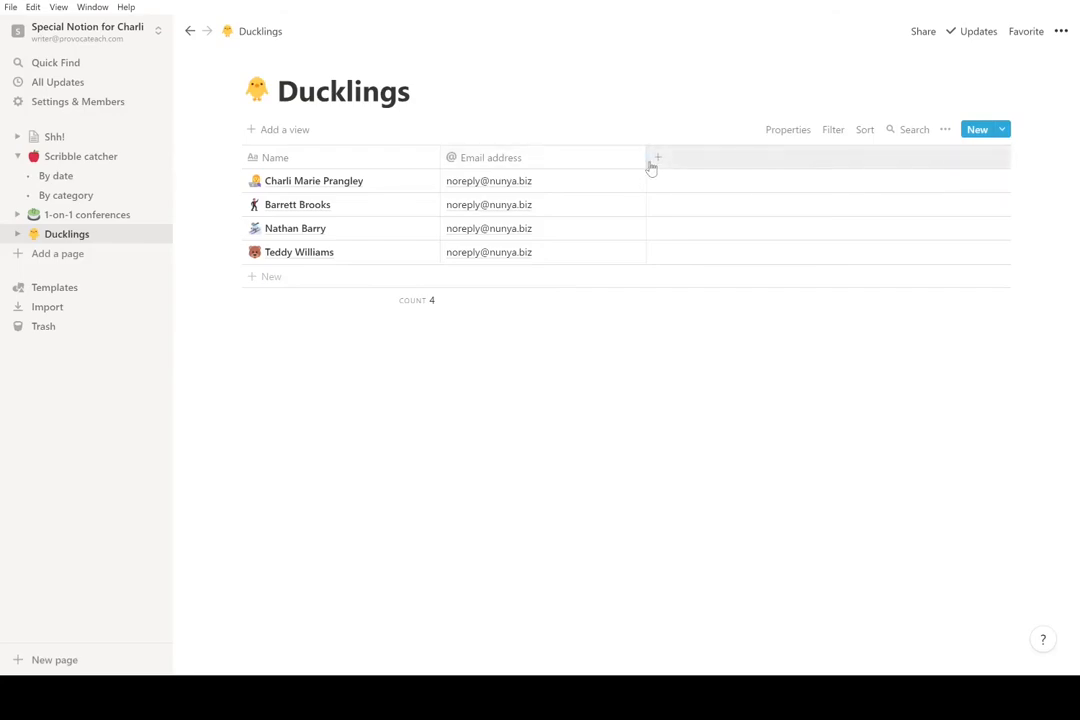
{"action": "left_click_drag", "start_coordinate": [646, 160], "coordinate": [566, 159]}
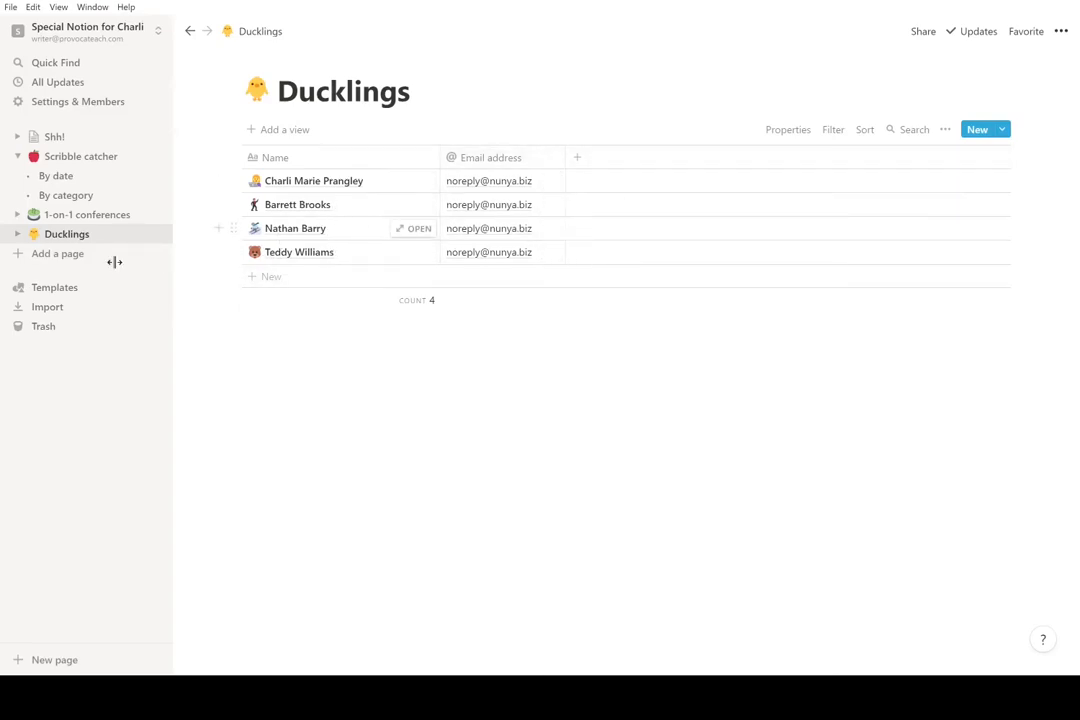
- Open 1-on-1 conferences in Calendar view and open the Feb 24 meeting entry
{"action": "left_click", "coordinate": [19, 215]}
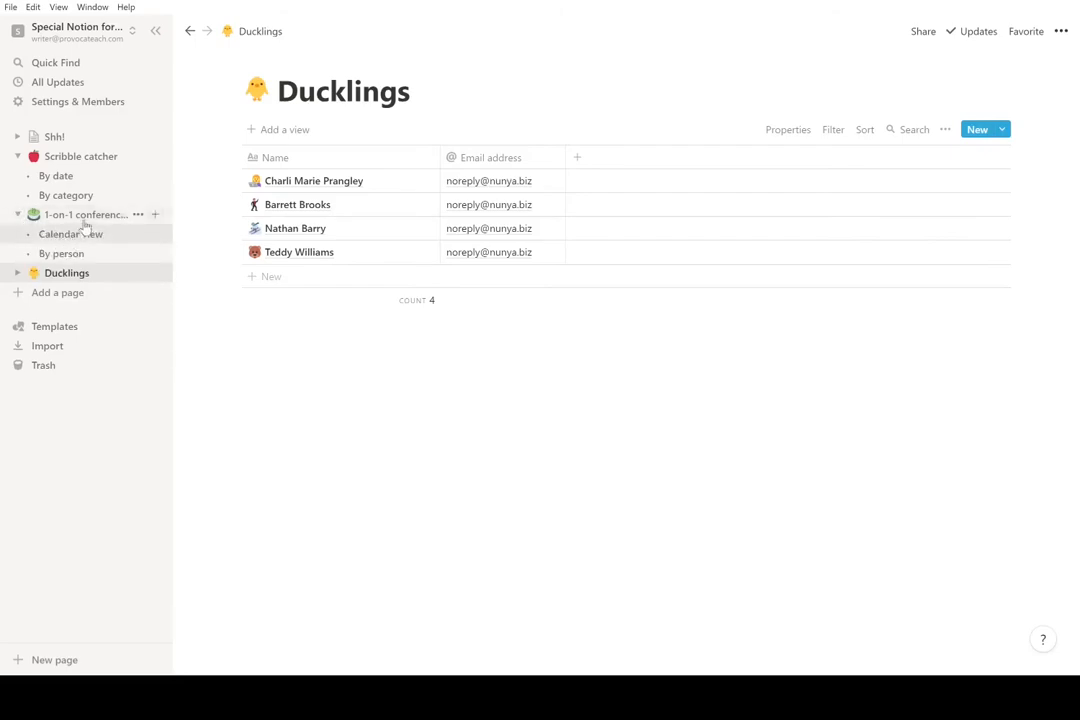
{"action": "left_click", "coordinate": [87, 215]}
{"action": "left_click", "coordinate": [296, 129]}
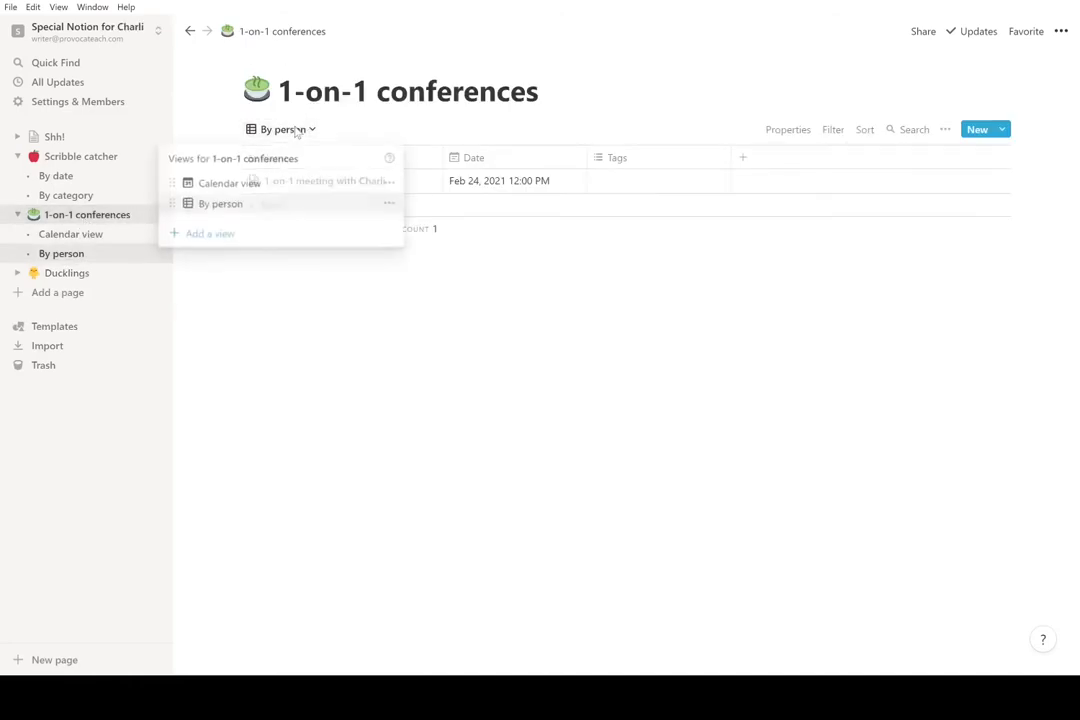
{"action": "left_click", "coordinate": [279, 186]}
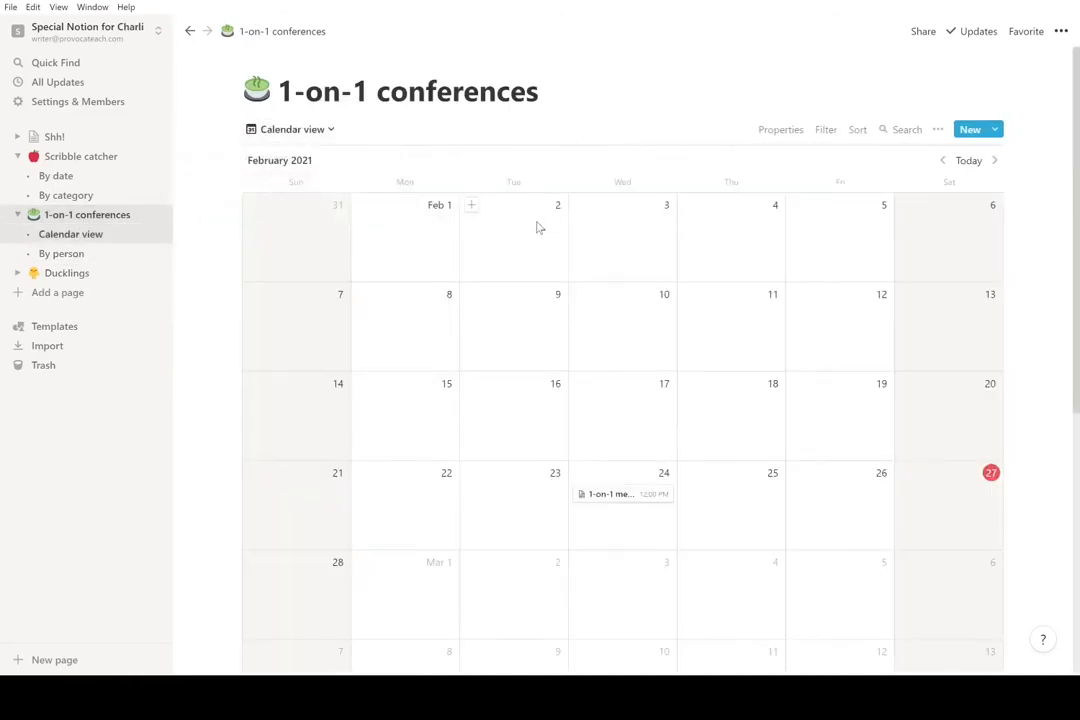
{"action": "left_click", "coordinate": [639, 500]}
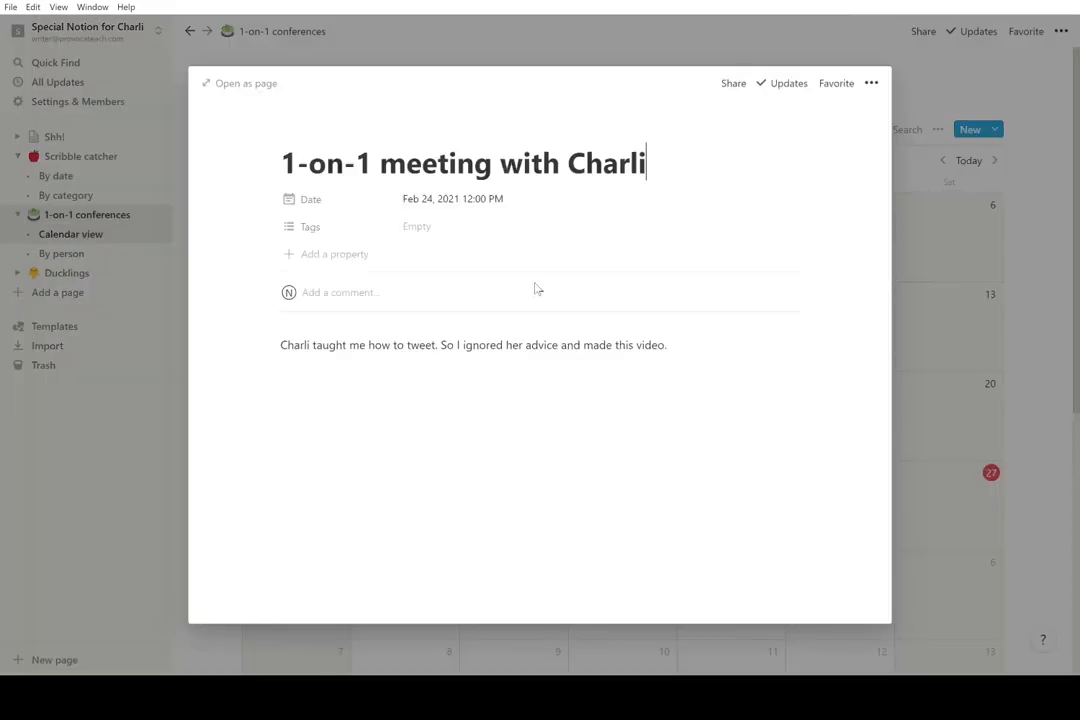
- Show the property type choices for the meeting's Tags property
{"action": "left_click", "coordinate": [365, 232]}
{"action": "mouse_move", "coordinate": [369, 309]}
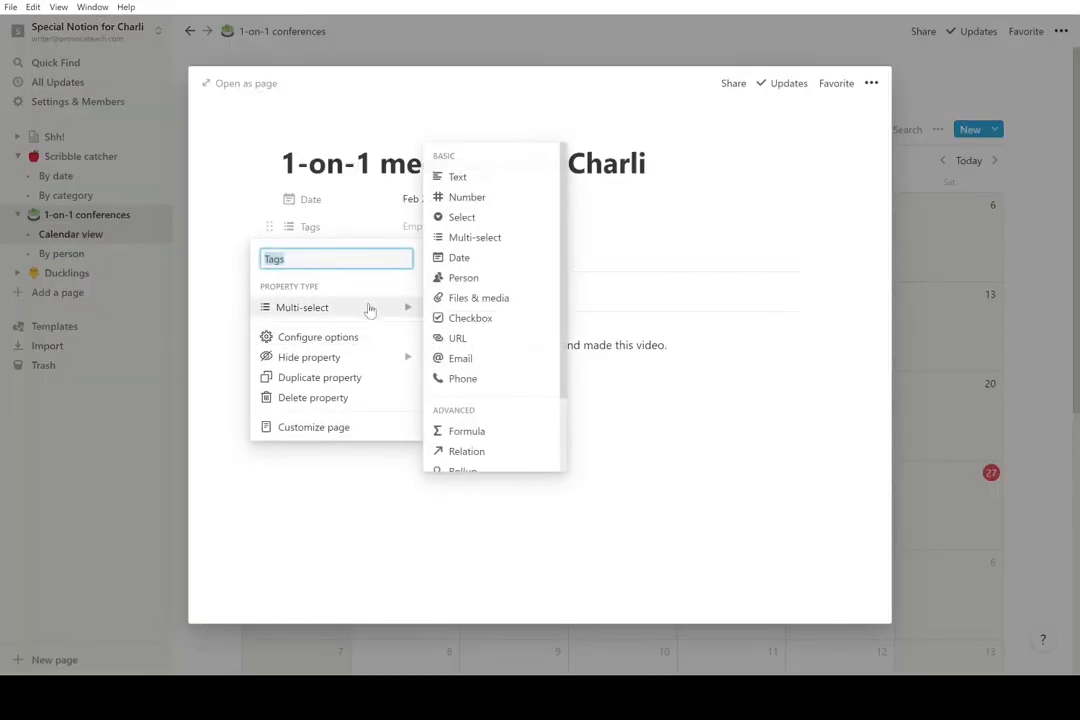
{"action": "scroll", "coordinate": [491, 354], "scroll_direction": "down", "scroll_amount": 2}
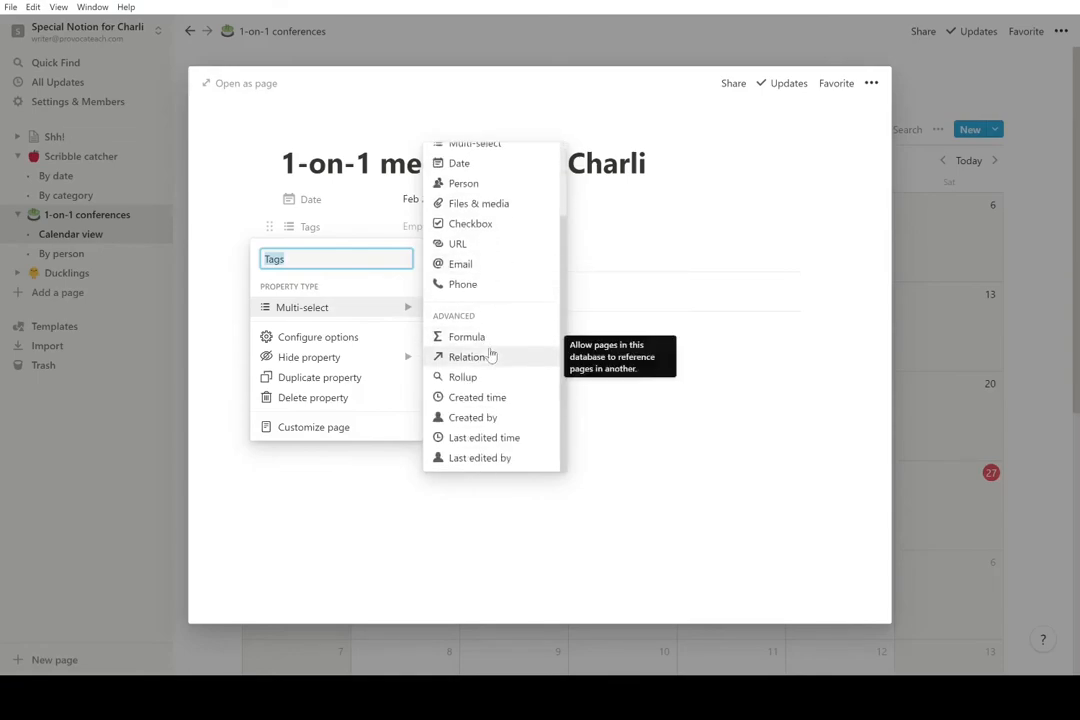
{"action": "scroll", "coordinate": [491, 356], "scroll_direction": "up", "scroll_amount": 2}
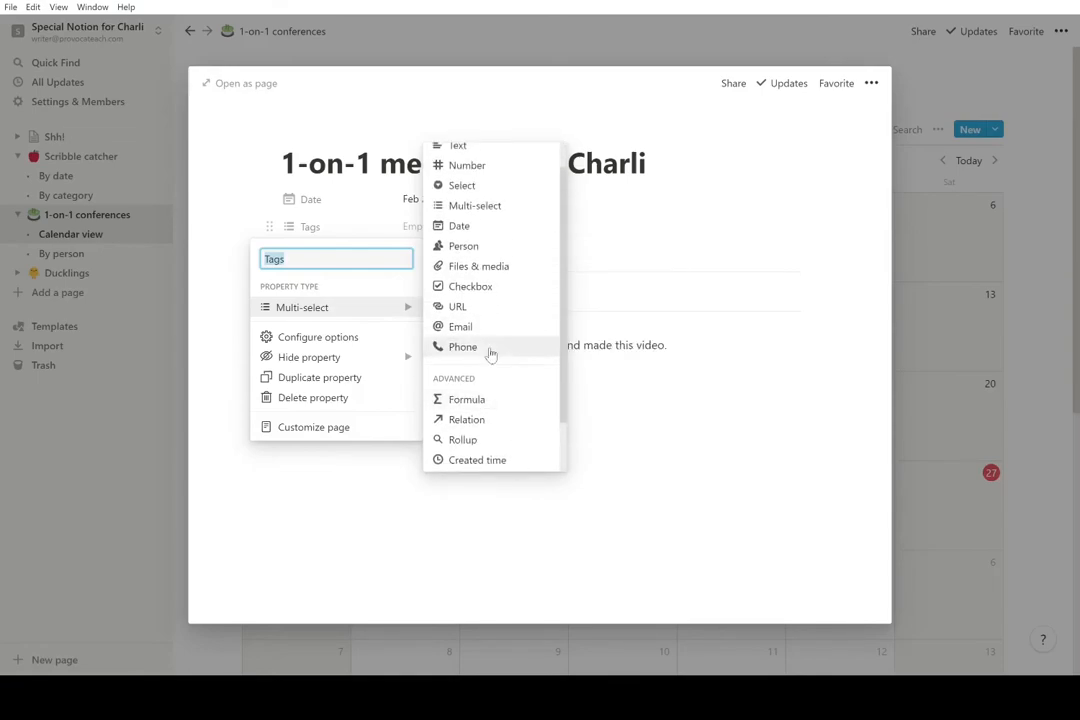
- Convert the Tags property into a relation to the Ducklings database
{"action": "left_click", "coordinate": [497, 422]}
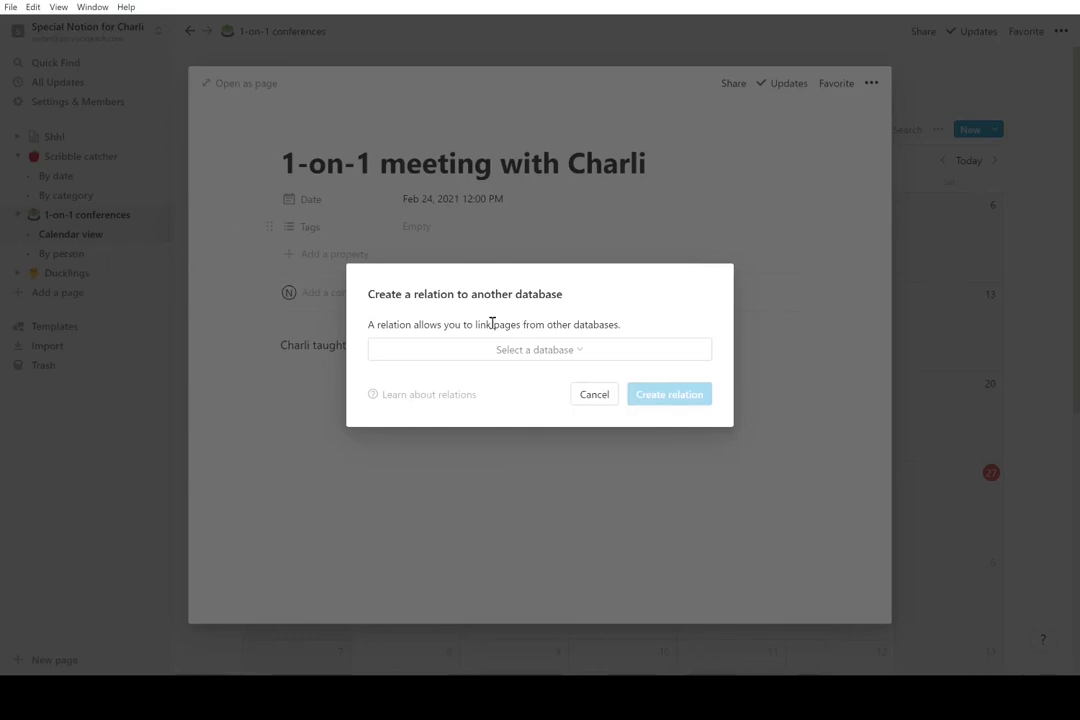
{"action": "left_click", "coordinate": [568, 352]}
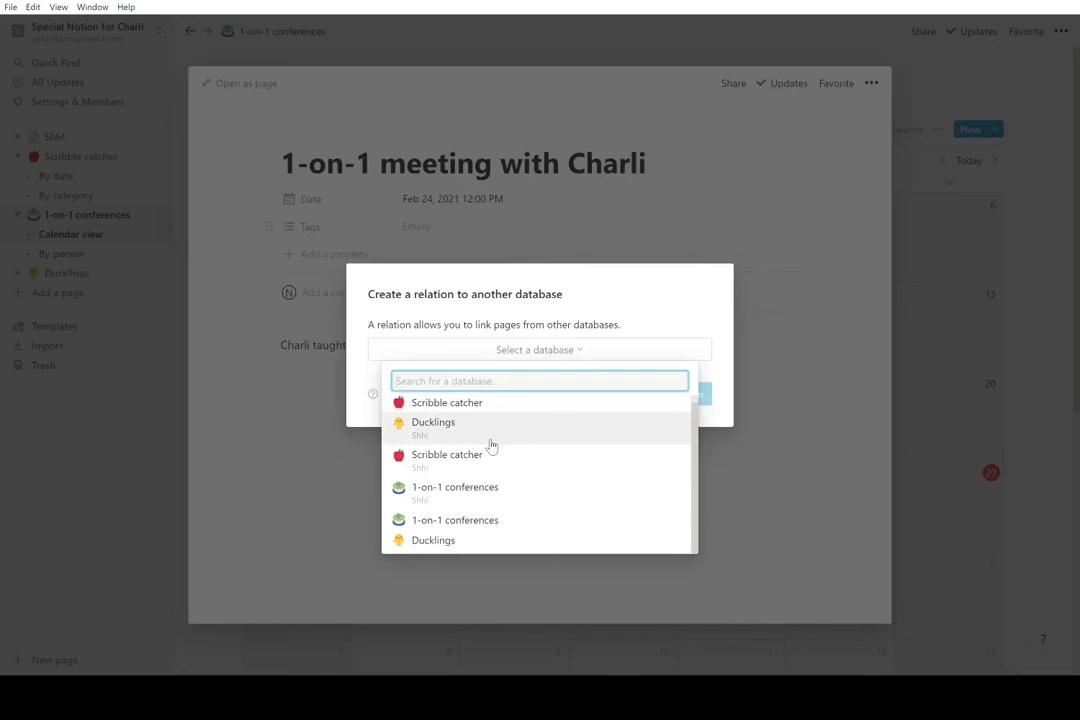
{"action": "left_click", "coordinate": [465, 540]}
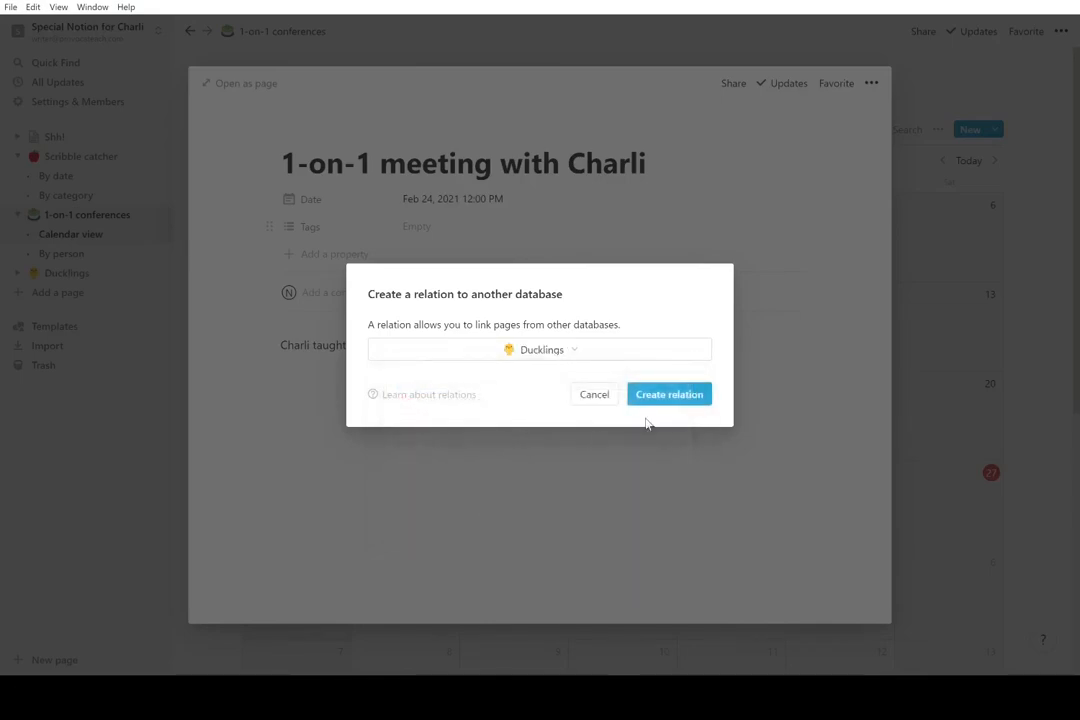
{"action": "left_click", "coordinate": [669, 395]}
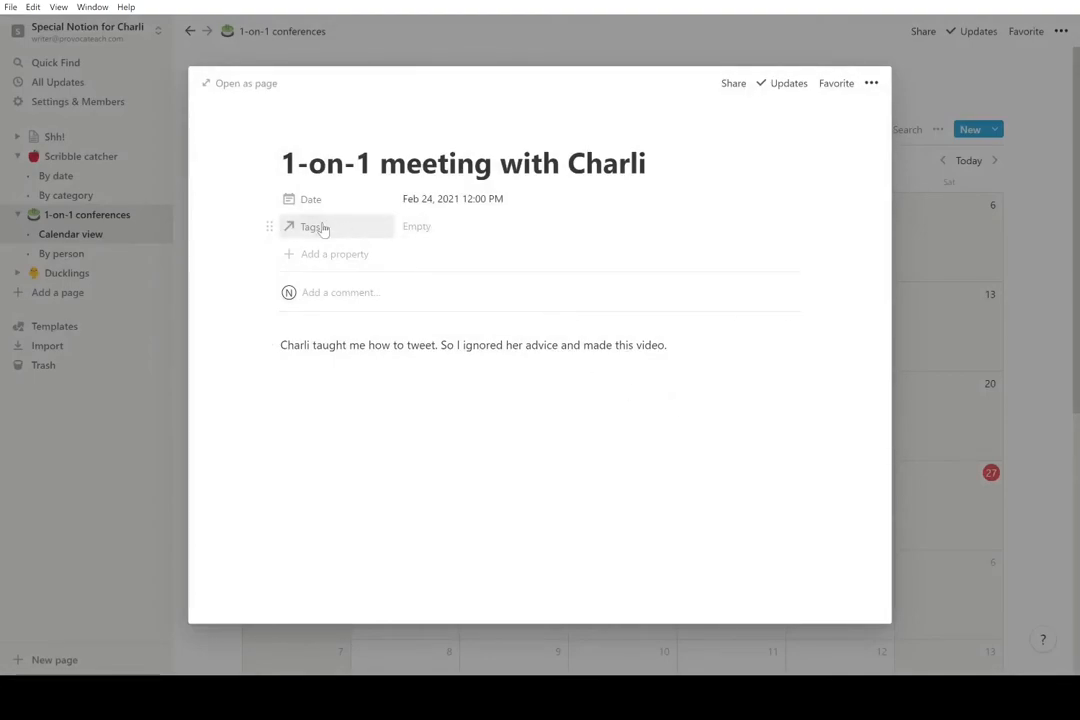
- Rename the relation to 'People', link the matching Duckling, and return to the calendar
{"action": "left_click", "coordinate": [323, 229]}
{"action": "type", "text": "People"}
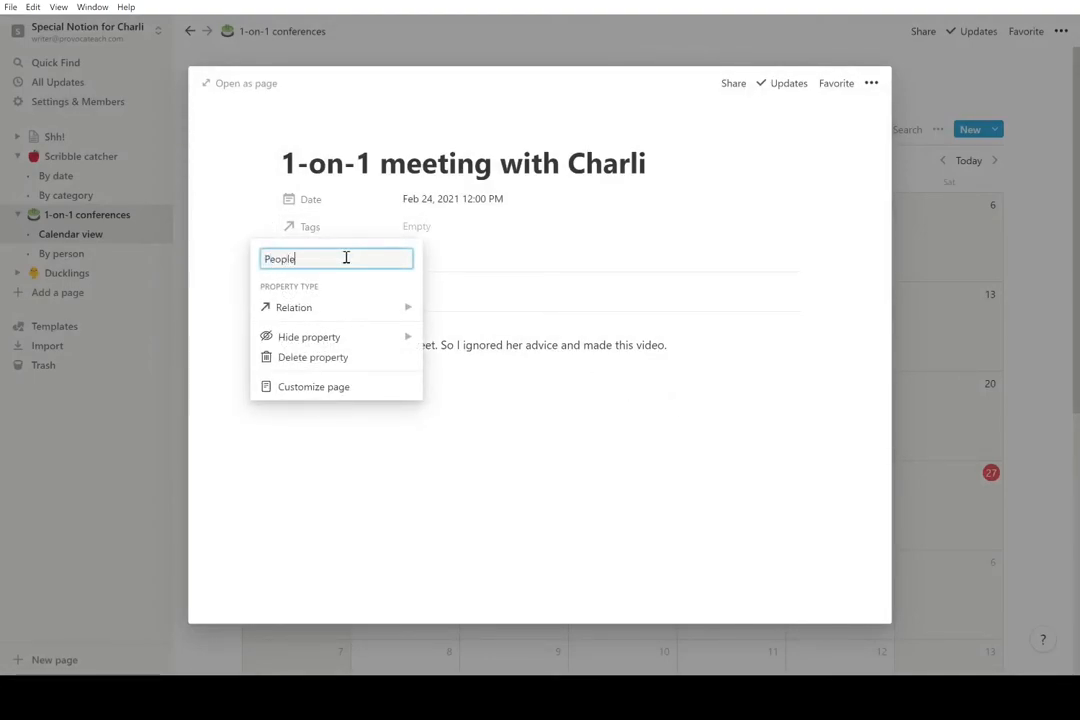
{"action": "key", "text": "Return"}
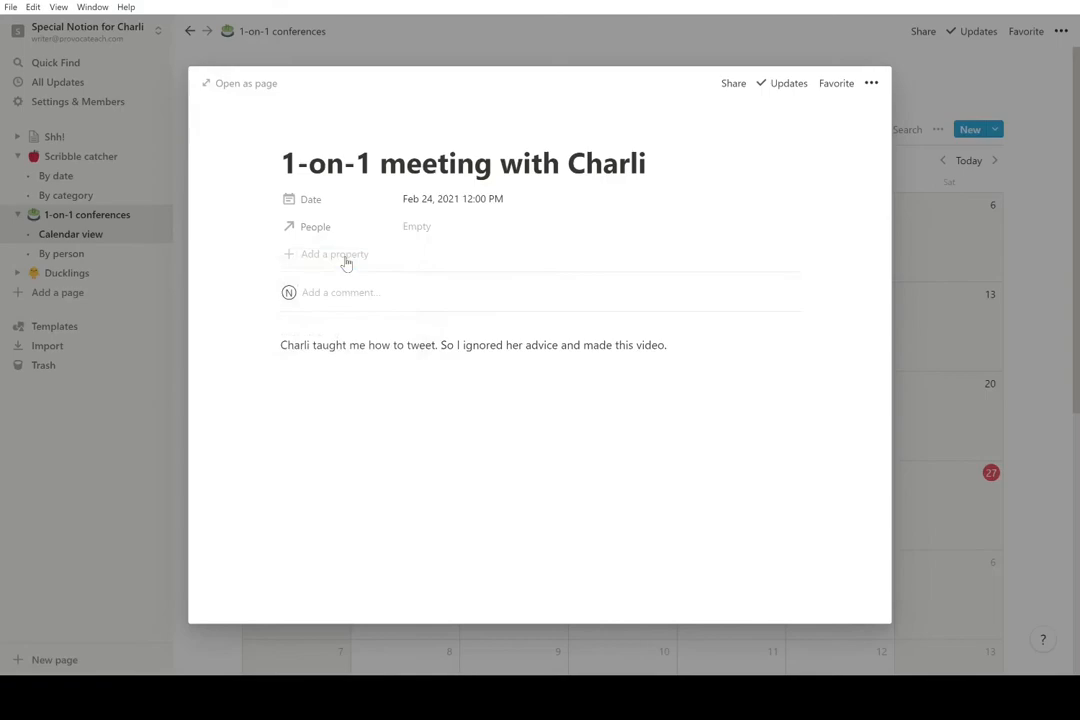
{"action": "left_click", "coordinate": [439, 231]}
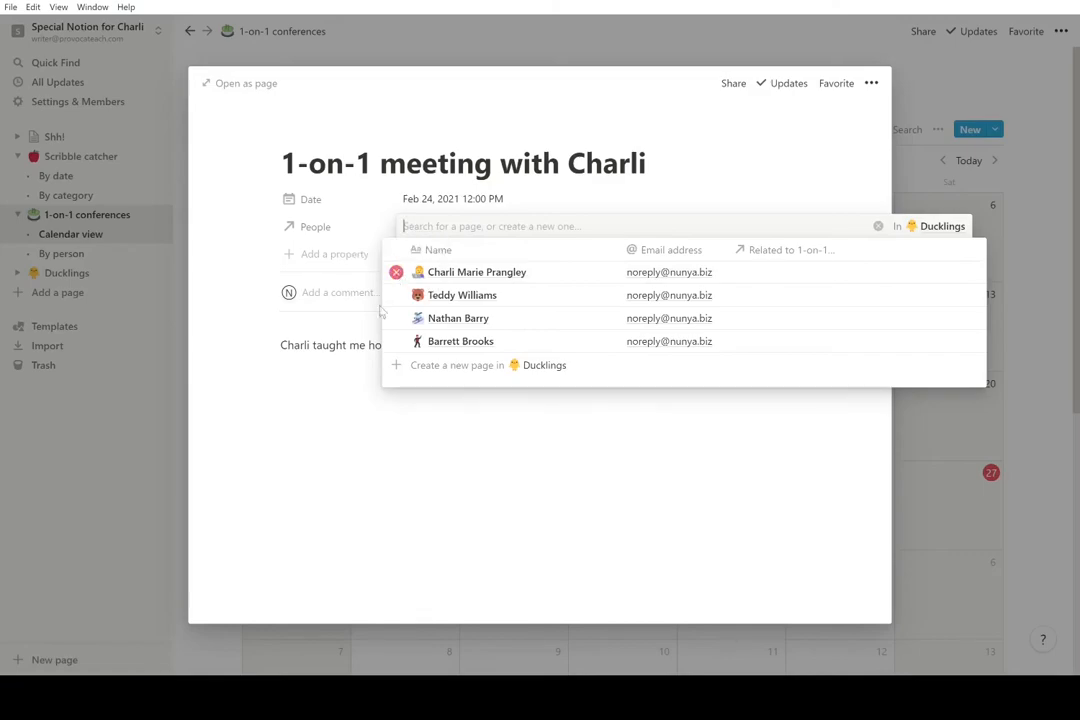
{"action": "left_click", "coordinate": [336, 388]}
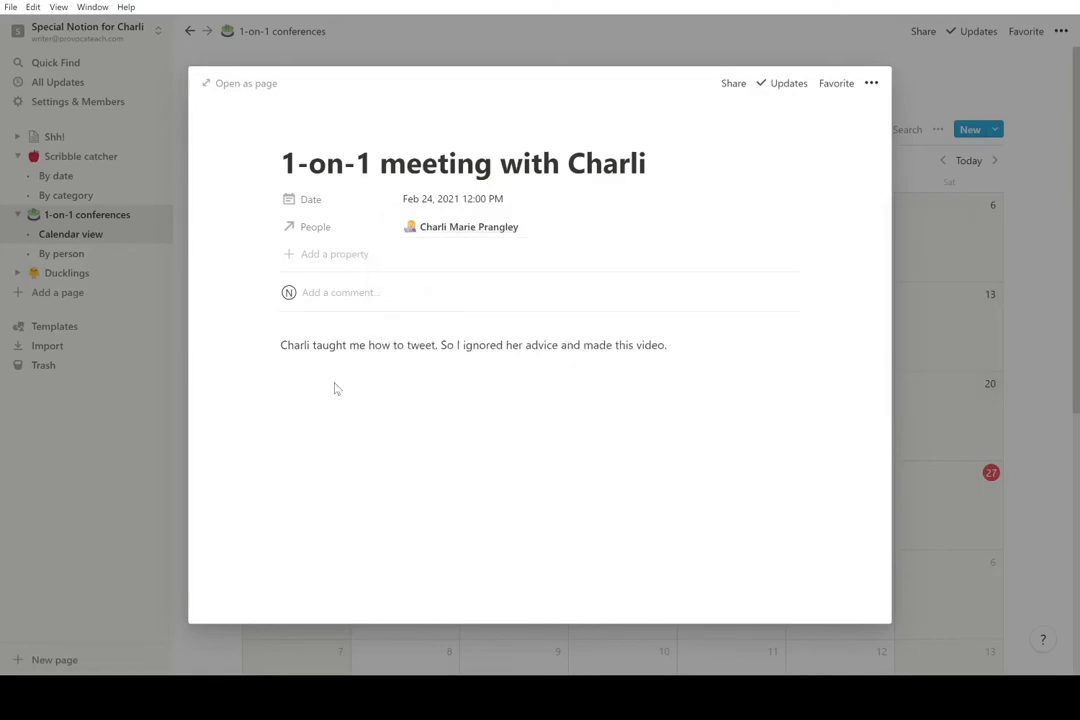
{"action": "left_click", "coordinate": [988, 297]}
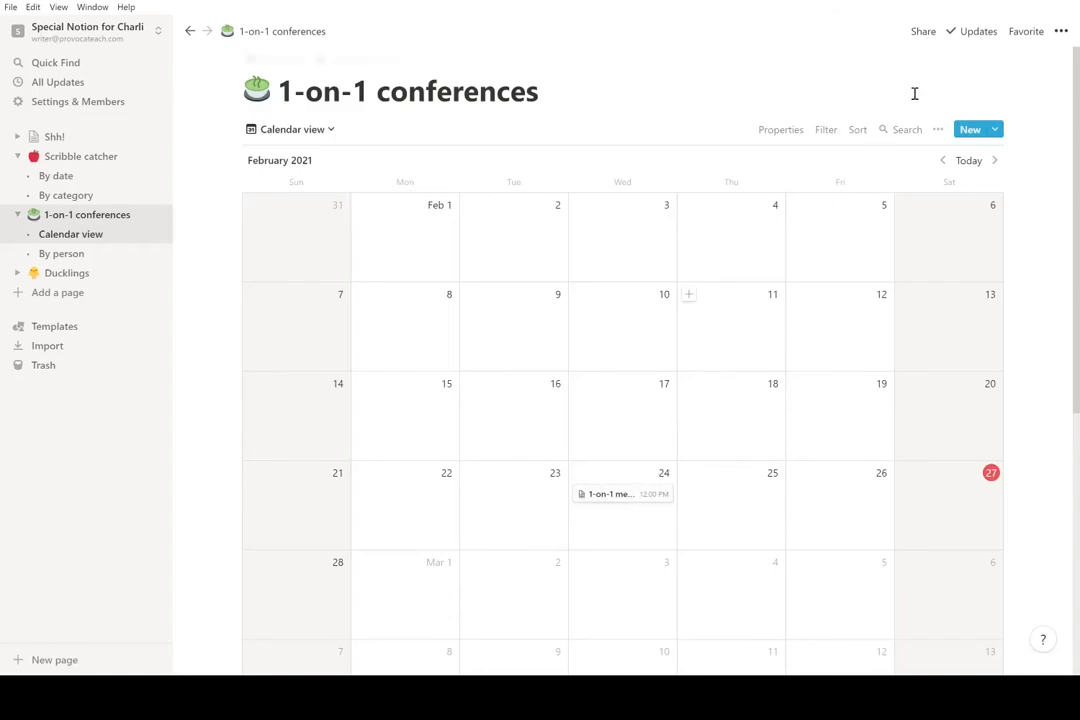
- Turn on the People property in the calendar view's Properties settings
{"action": "left_click", "coordinate": [938, 130]}
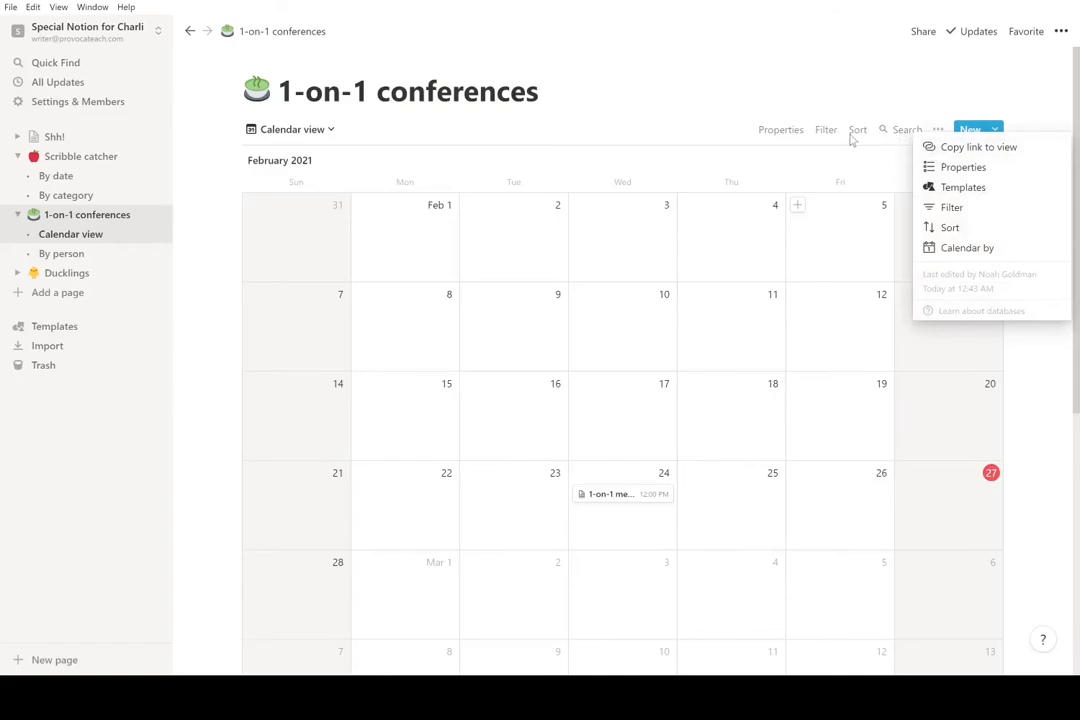
{"action": "left_click", "coordinate": [795, 136]}
{"action": "left_click", "coordinate": [793, 135]}
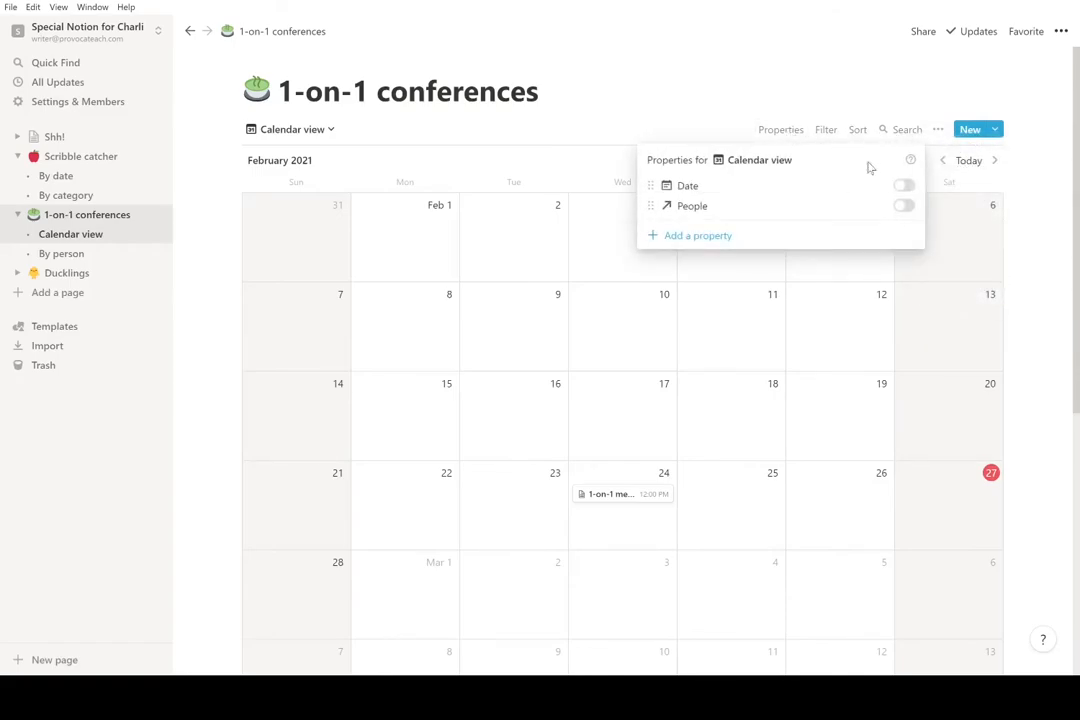
{"action": "left_click", "coordinate": [905, 207]}
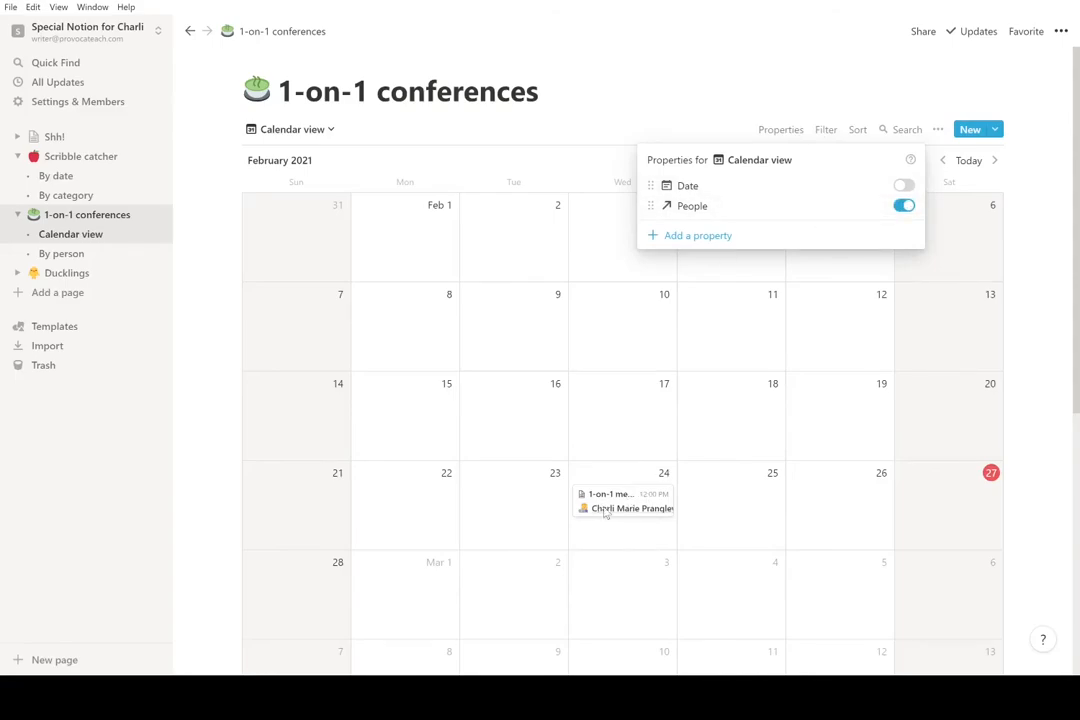
{"action": "left_click", "coordinate": [639, 540]}
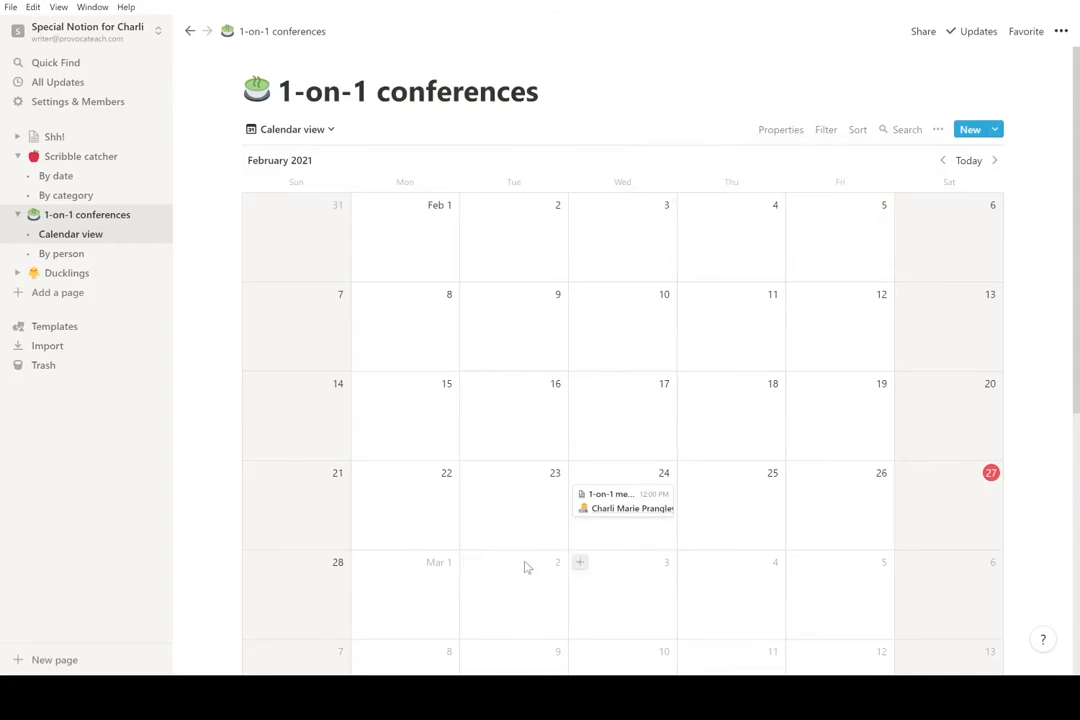
- Add a Mar 2 meeting linked to the second Duckling and titled '1-on-1 meeting'
{"action": "left_click", "coordinate": [474, 566]}
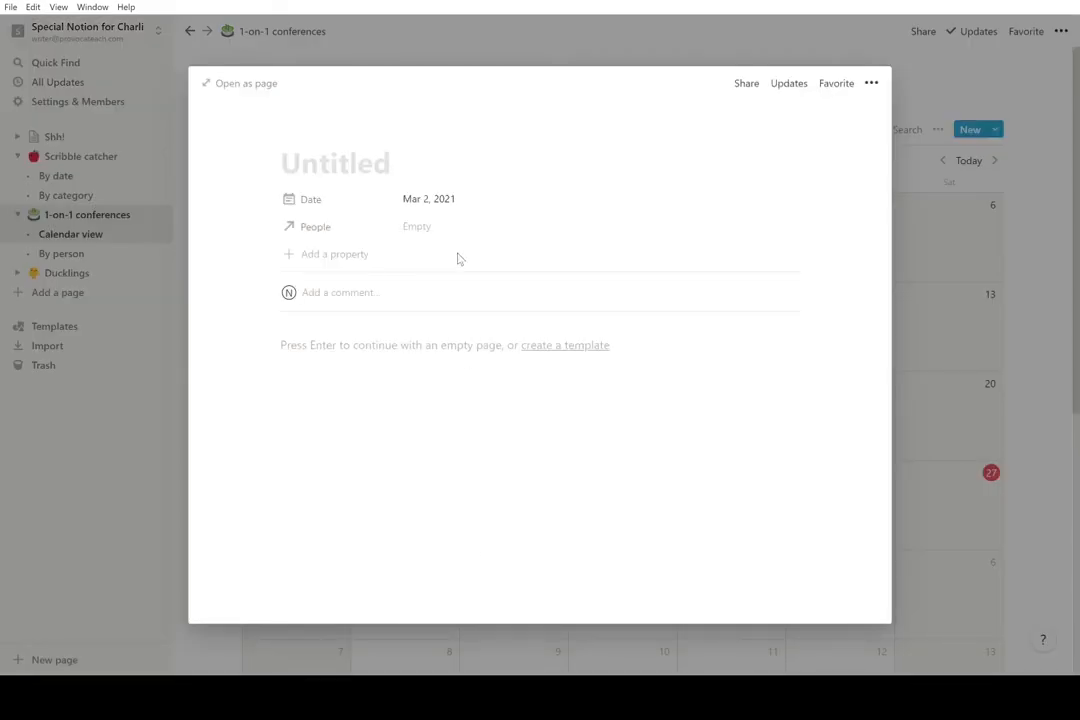
{"action": "left_click", "coordinate": [428, 230]}
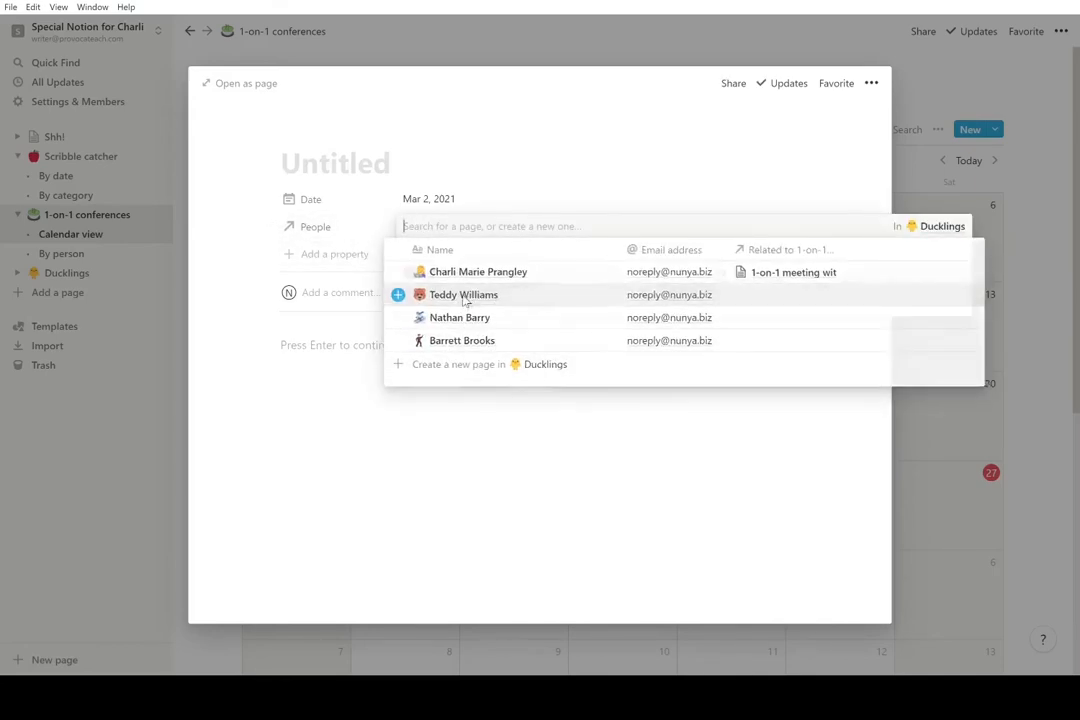
{"action": "left_click", "coordinate": [463, 301]}
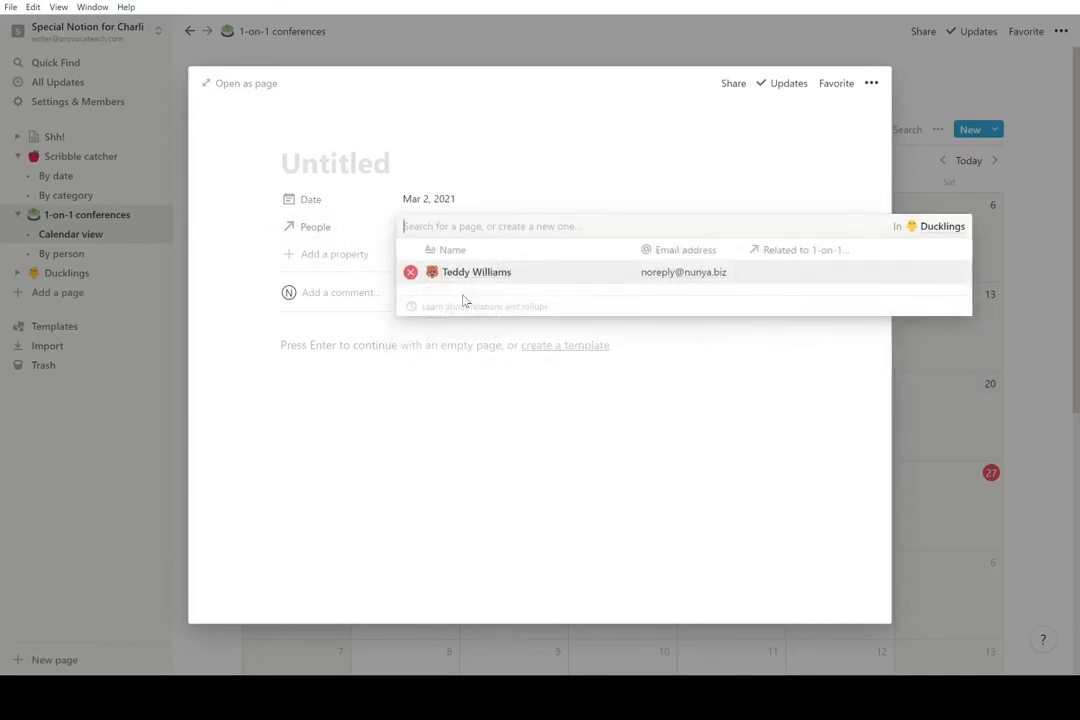
{"action": "left_click", "coordinate": [506, 390]}
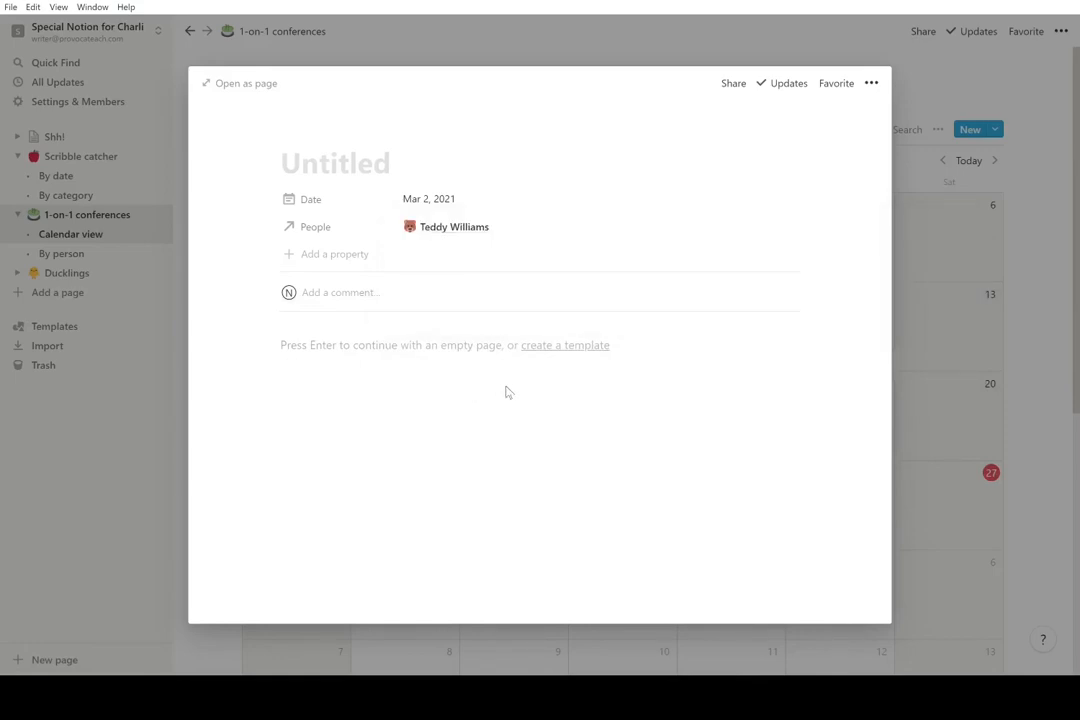
{"action": "left_click", "coordinate": [390, 178]}
{"action": "type", "text": "1-on-1 met"}
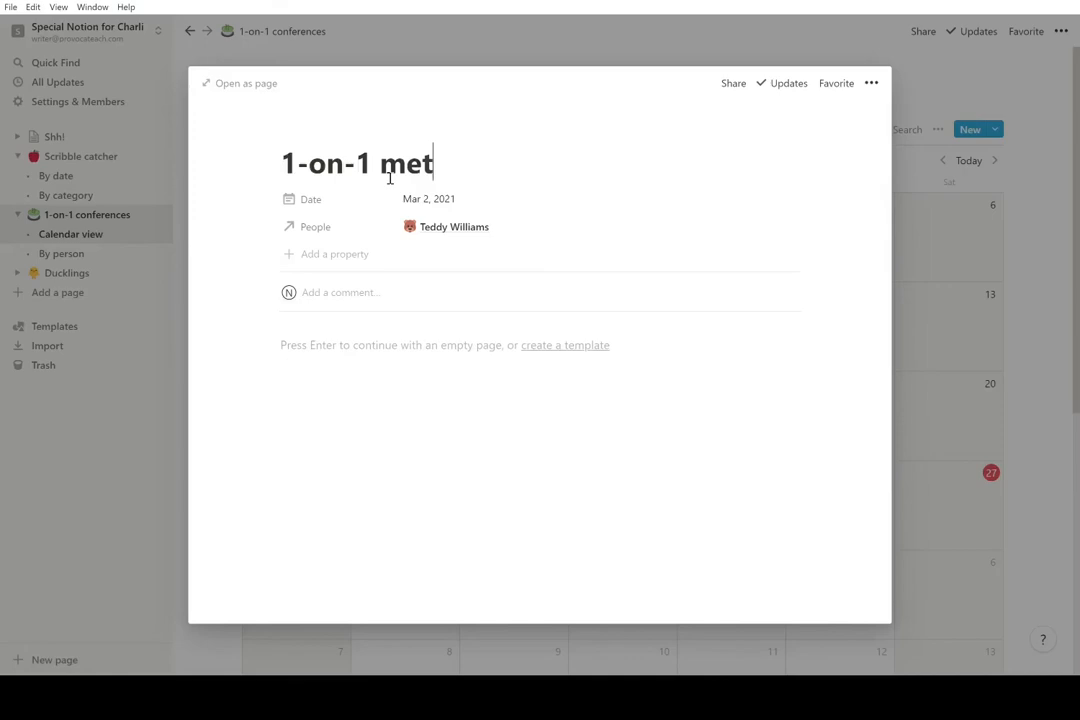
{"action": "key", "text": "BackSpace"}
{"action": "type", "text": "eting"}
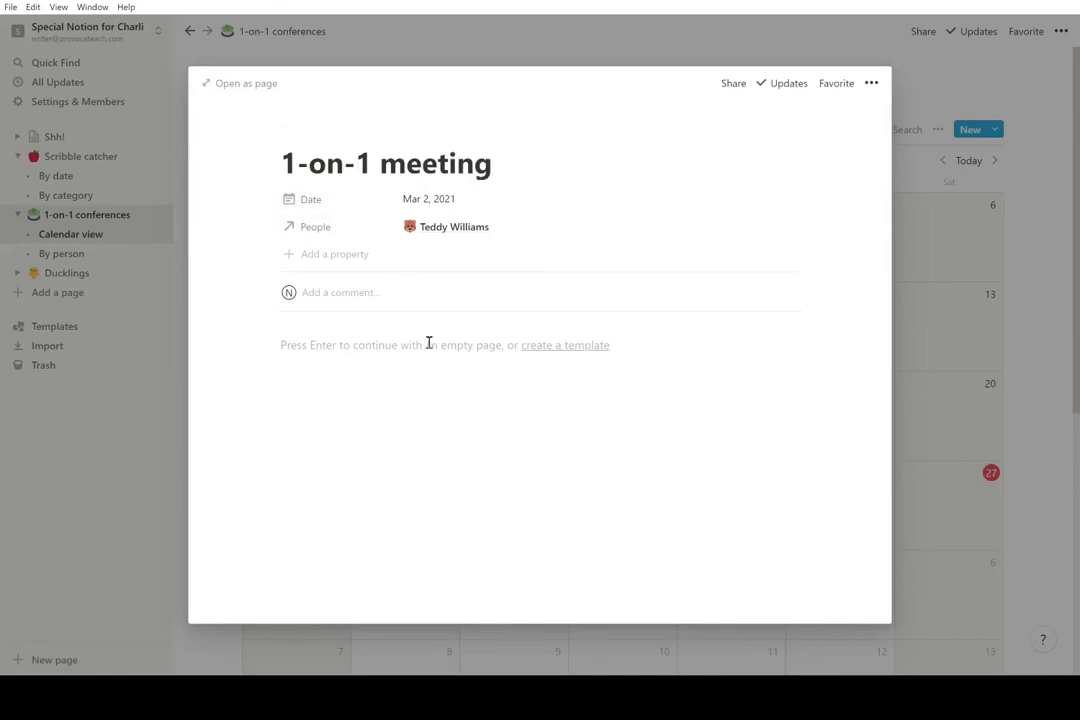
{"action": "left_click", "coordinate": [427, 344]}
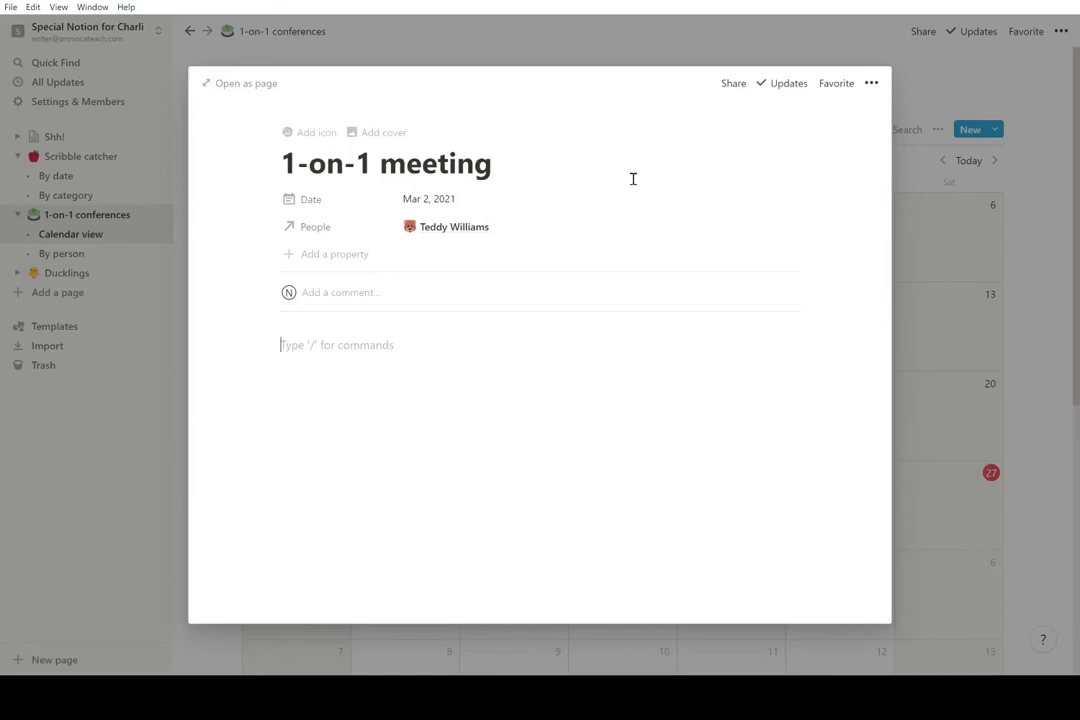
- Close the Mar 2 meeting and reopen it from the calendar
{"action": "left_click", "coordinate": [921, 267]}
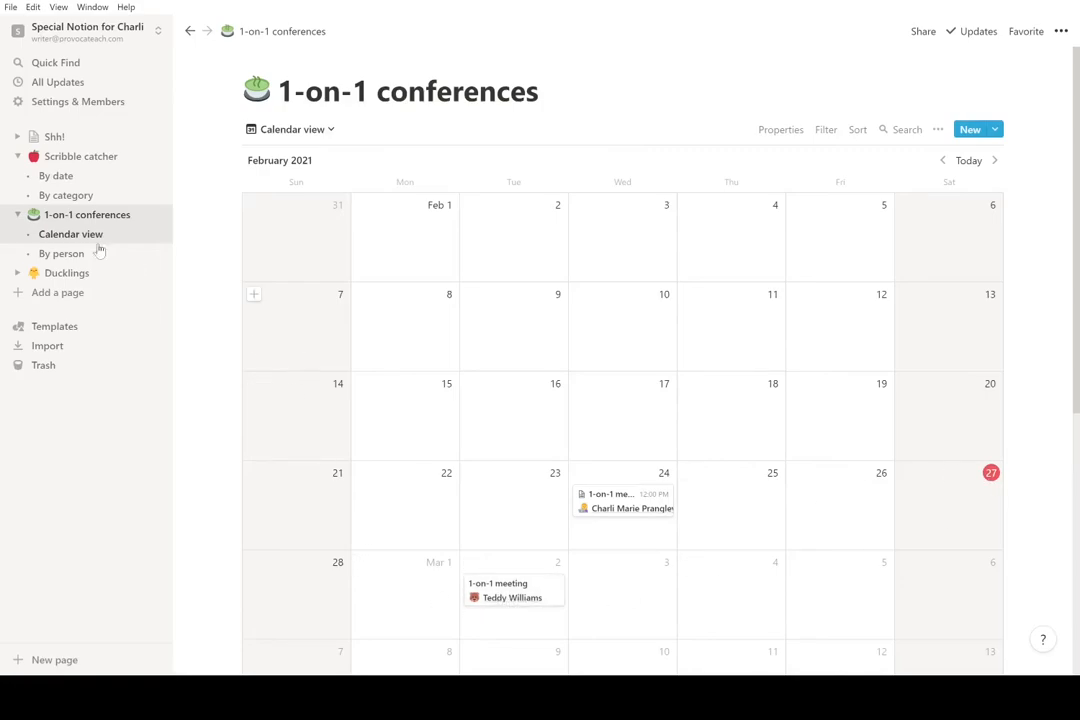
{"action": "left_click", "coordinate": [492, 595]}
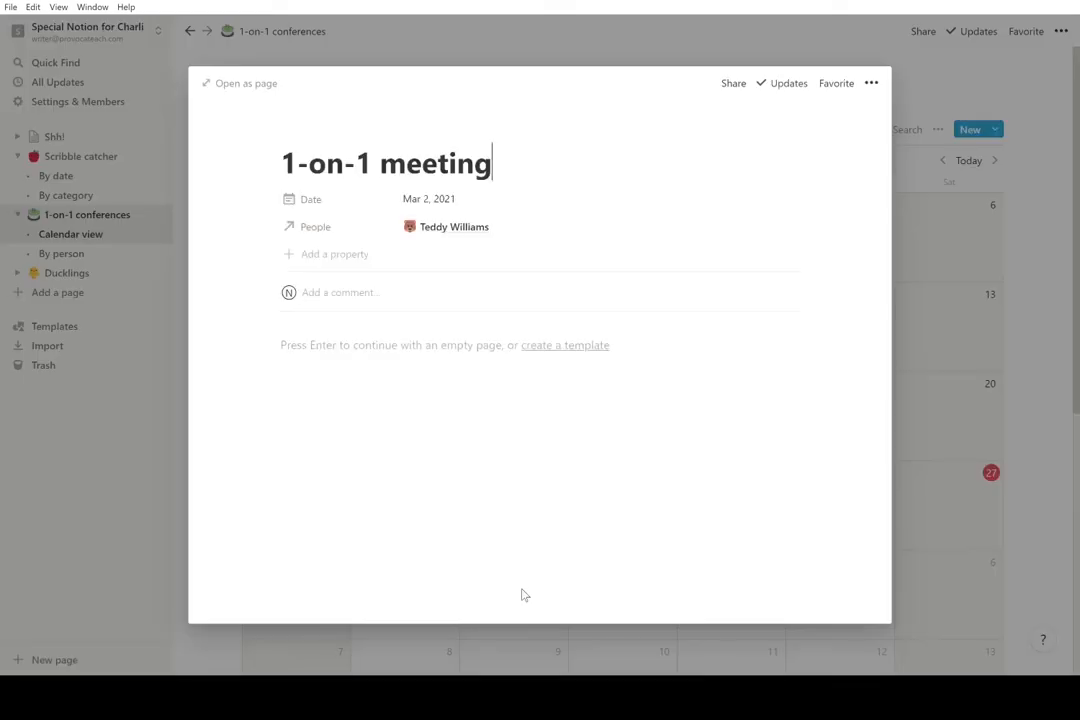
{"action": "left_click", "coordinate": [432, 355]}
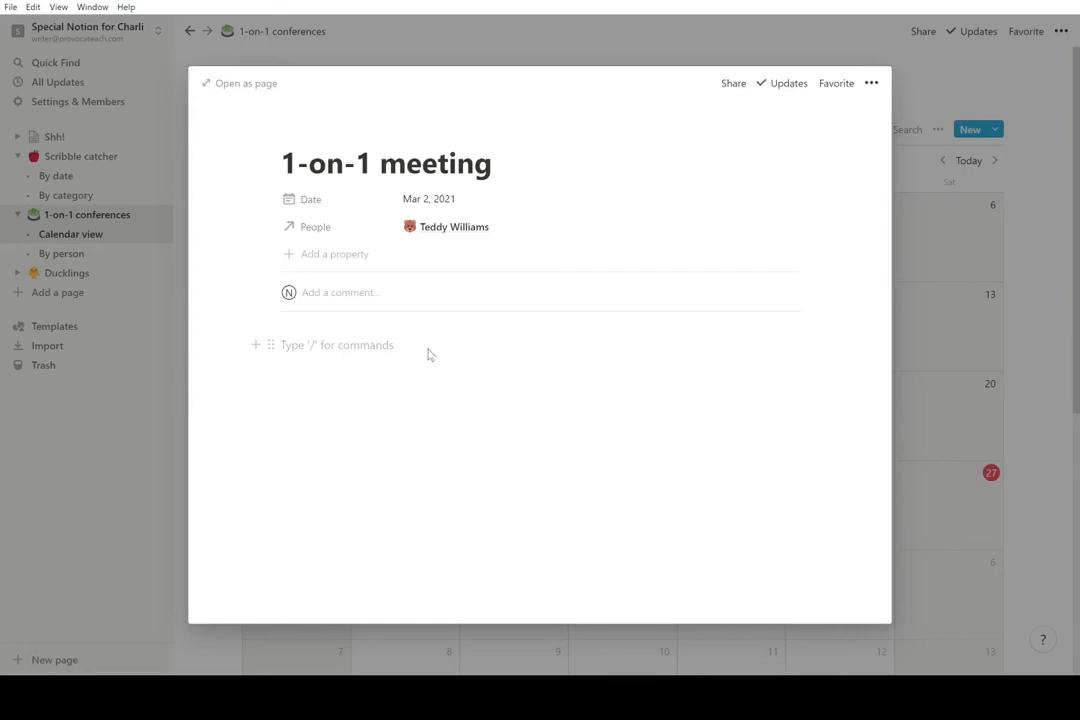
{"action": "left_click", "coordinate": [143, 441]}
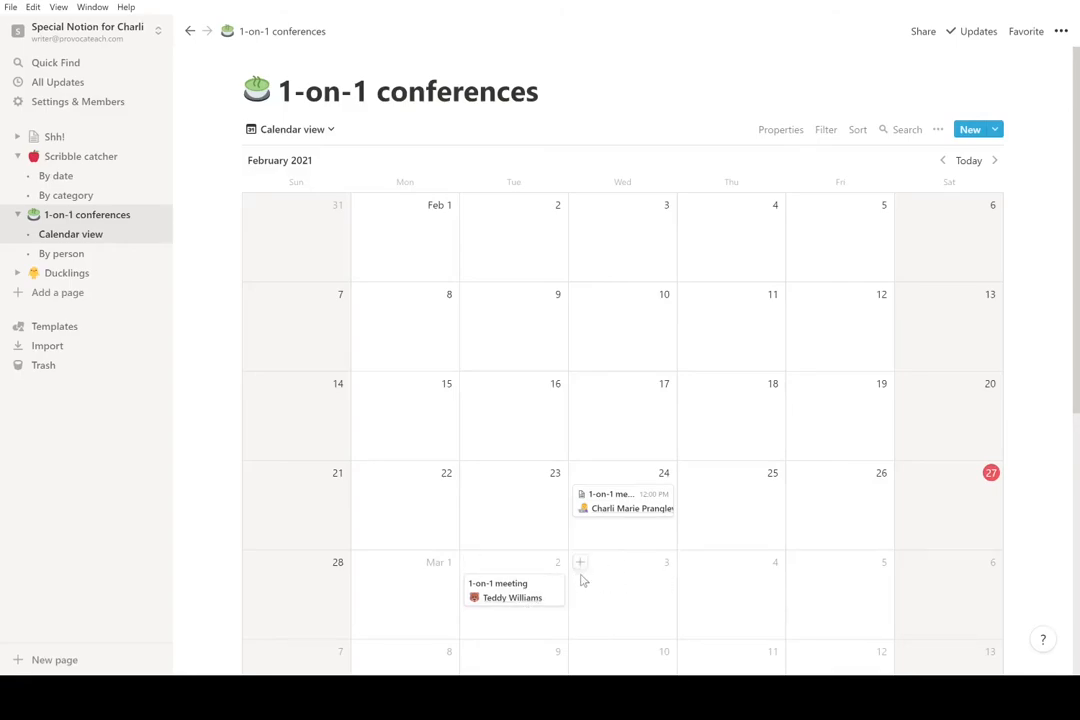
{"action": "left_click", "coordinate": [552, 593]}
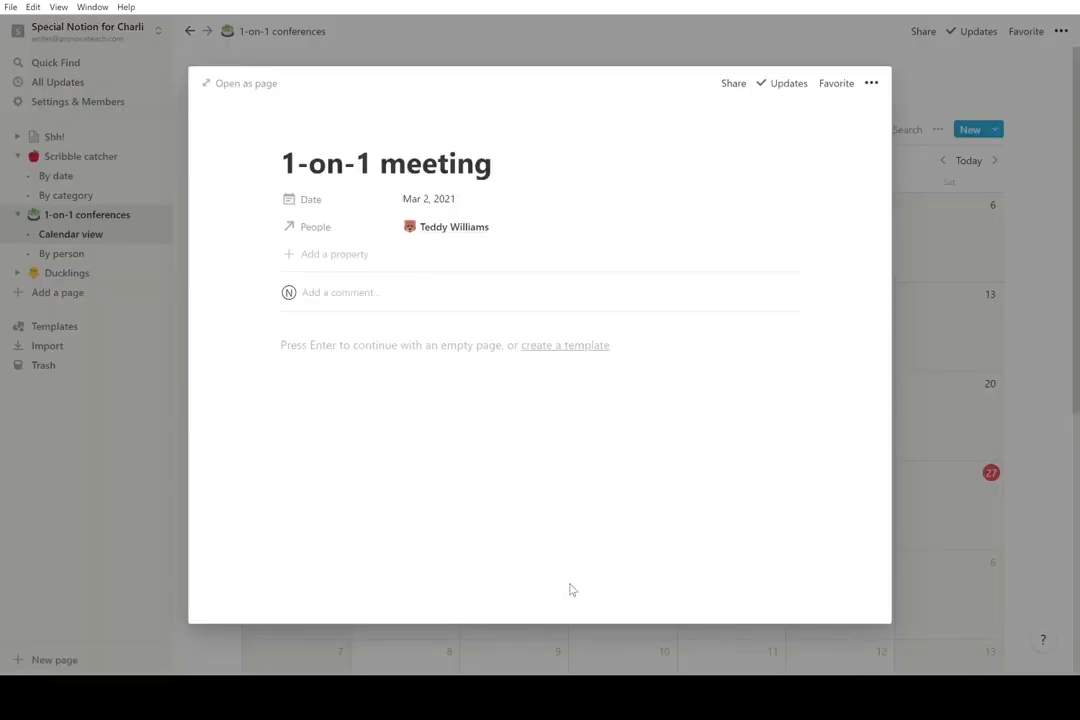
- Create a '1-on-1 meeting' template with an empty Date and a 'Things I want to talk about' heading
{"action": "left_click", "coordinate": [560, 352]}
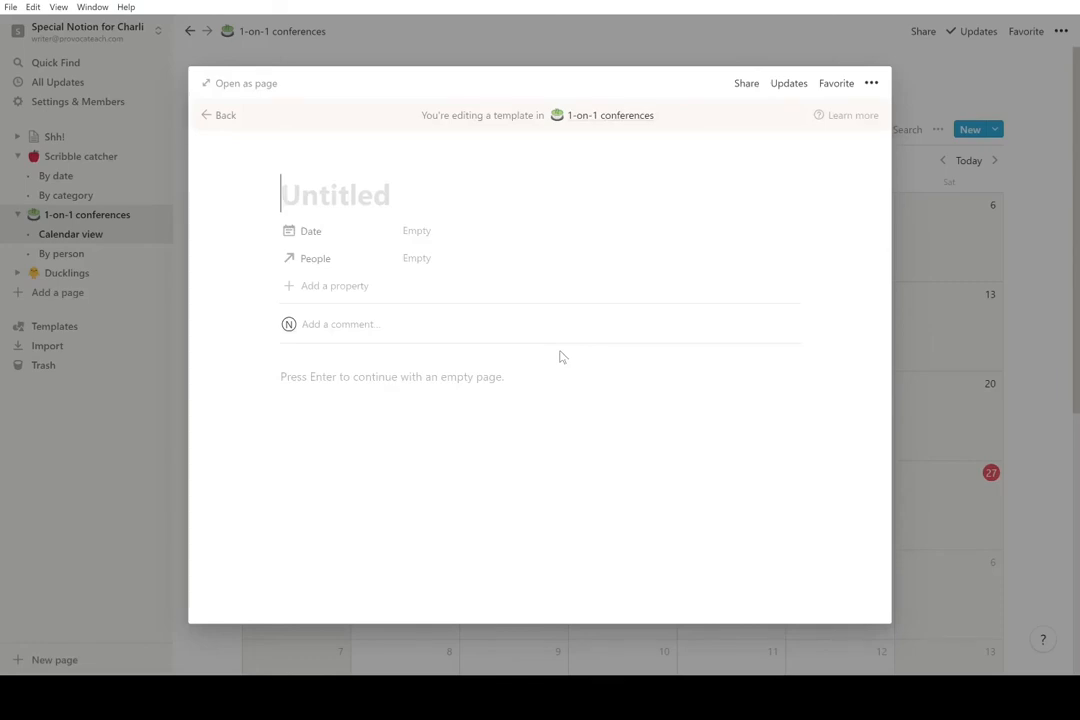
{"action": "type", "text": "1"}
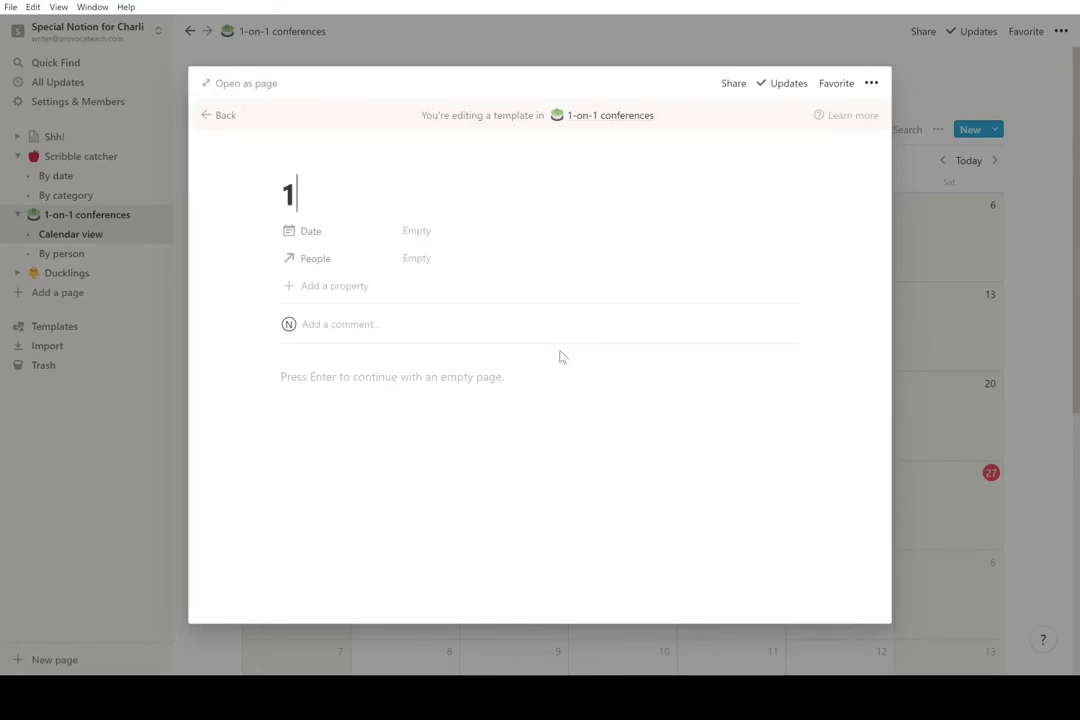
{"action": "type", "text": "-on-1 meeting"}
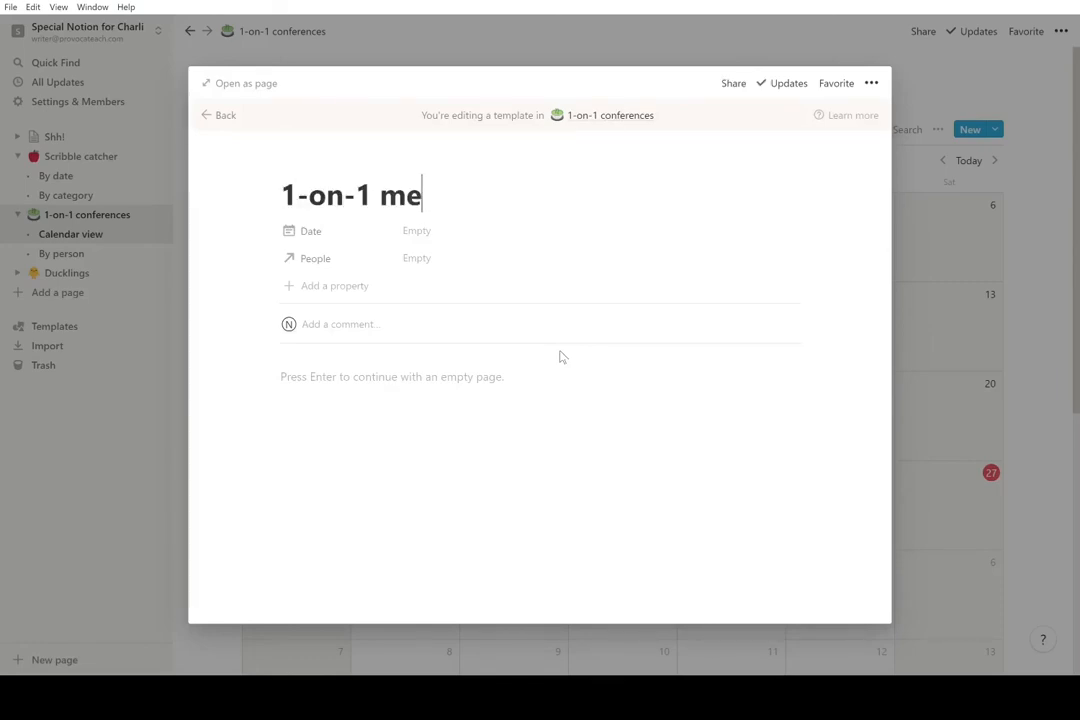
{"action": "key", "text": "Tab"}
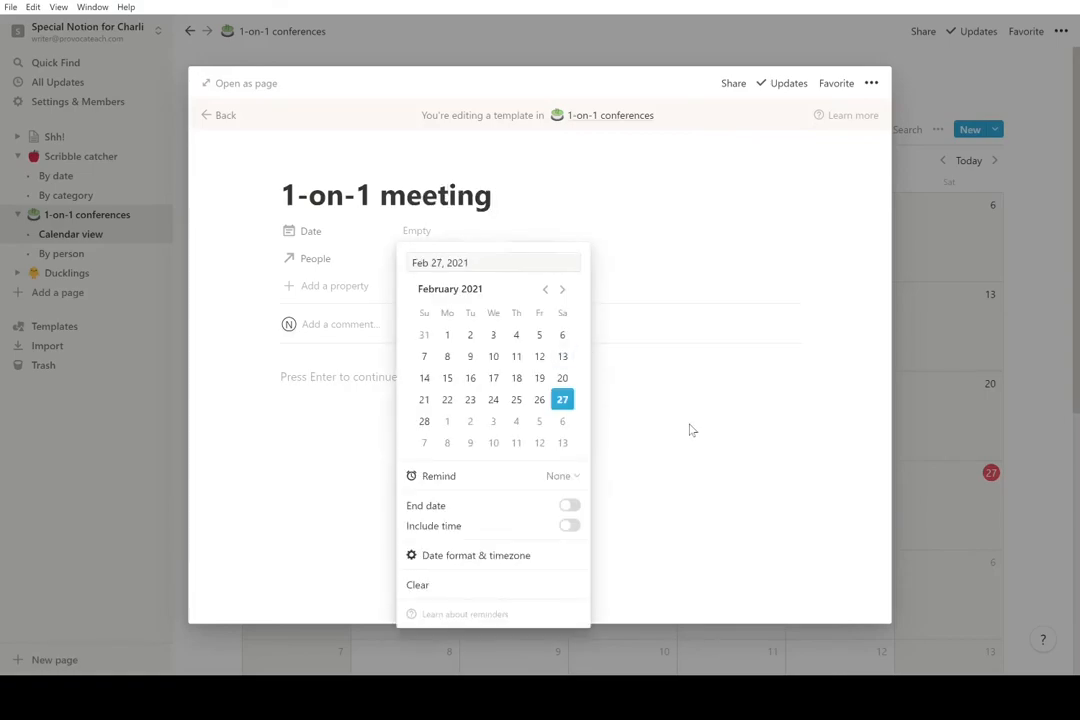
{"action": "left_click", "coordinate": [497, 376]}
{"action": "left_click", "coordinate": [497, 378]}
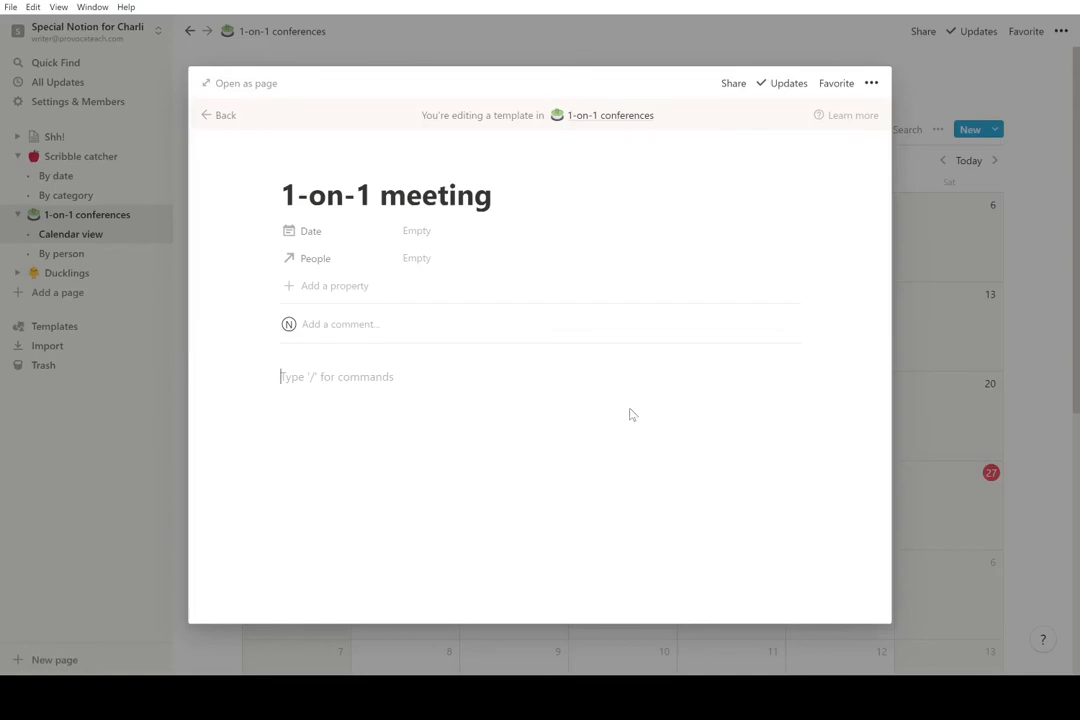
{"action": "type", "text": "/"}
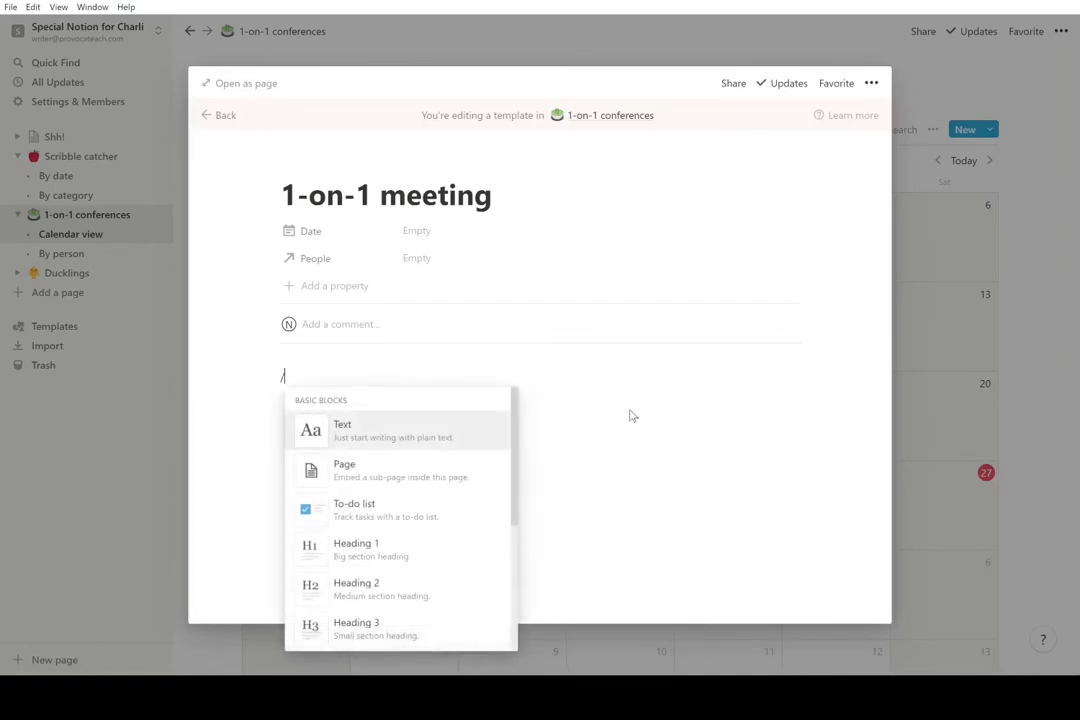
{"action": "left_click", "coordinate": [417, 554]}
{"action": "type", "text": "Things I "}
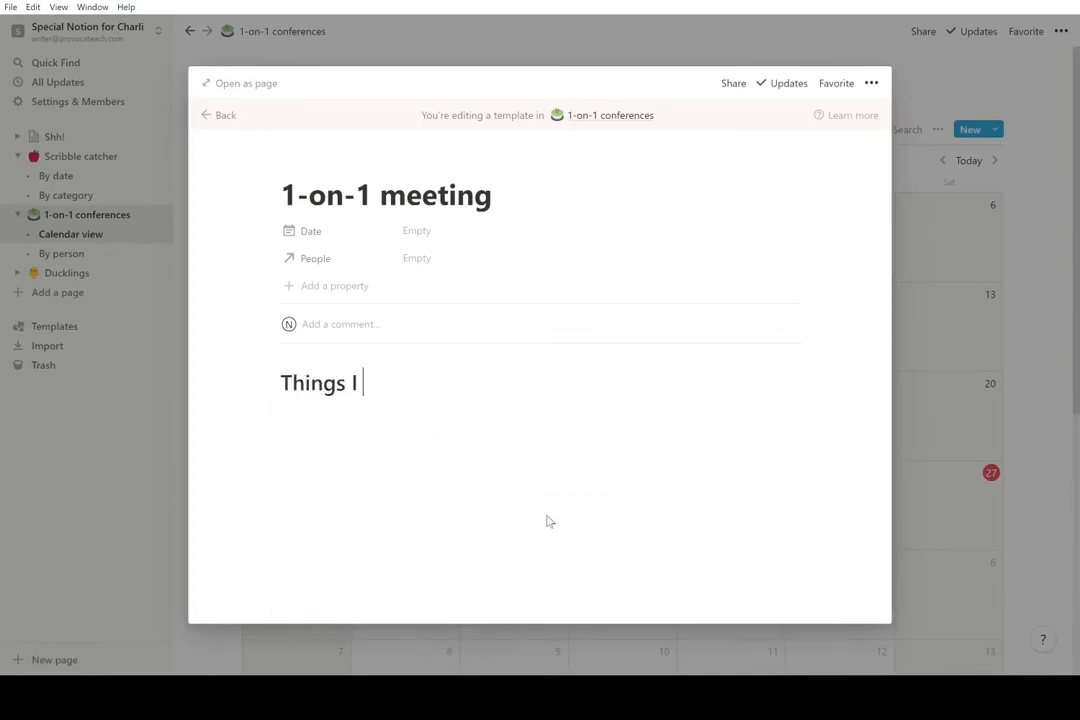
{"action": "type", "text": "want to t"}
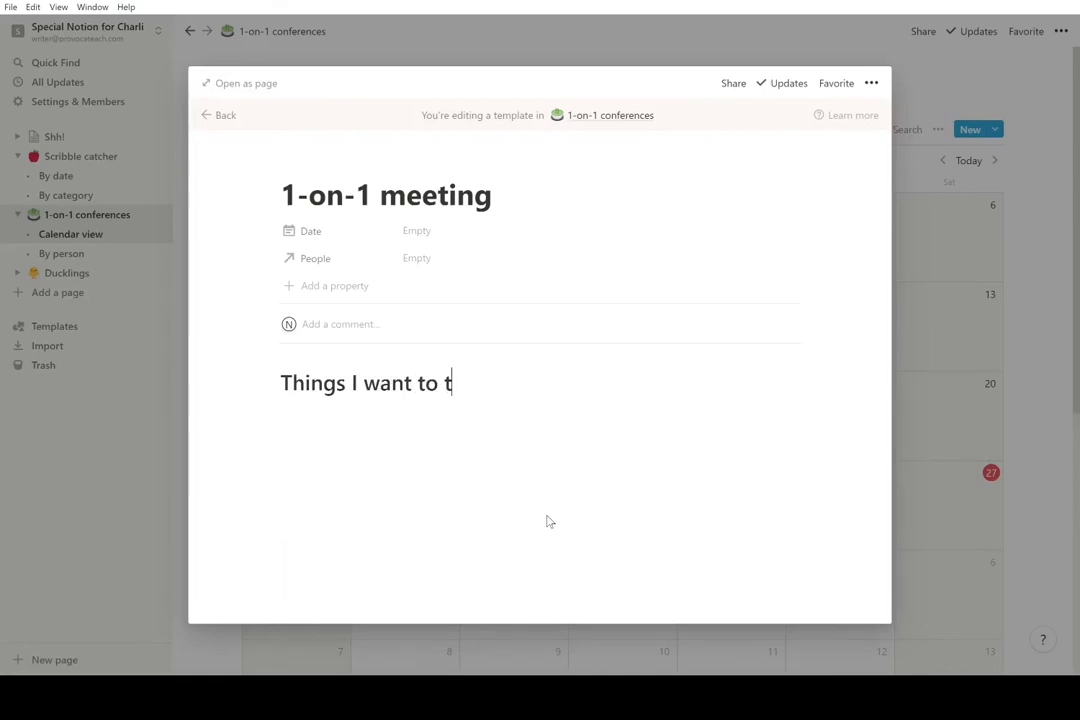
{"action": "type", "text": "alk about"}
{"action": "key", "text": "Return"}
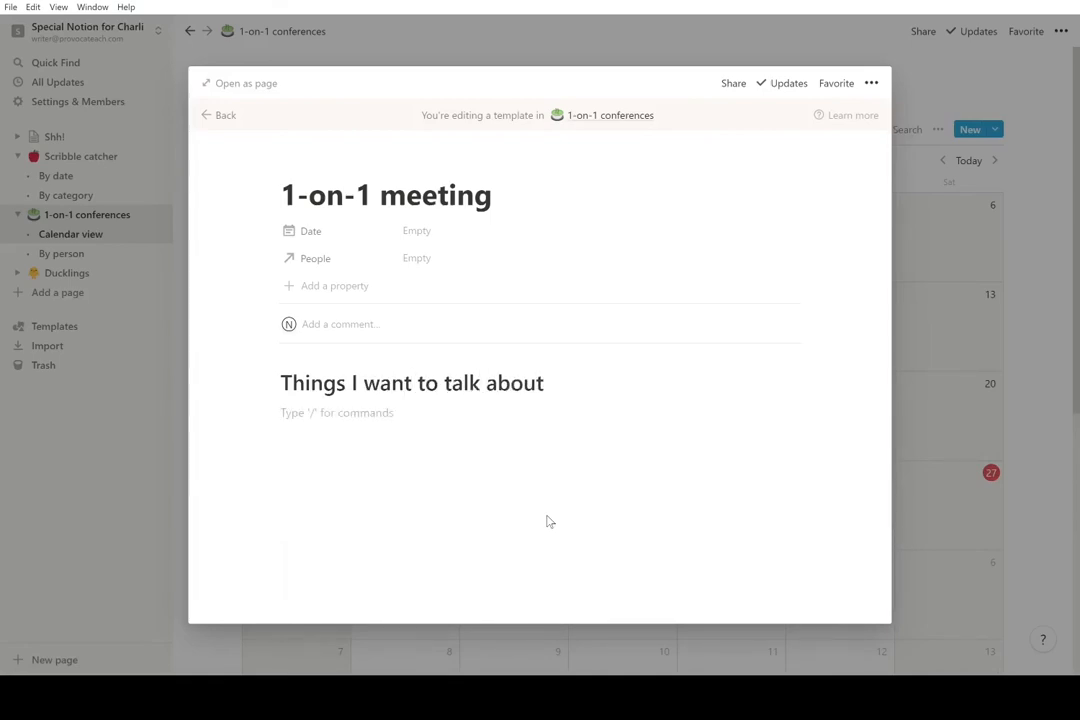
- Add to-dos Thing 1, Thing 2, Thing red and Thing blue under the heading, then exit the template
{"action": "type", "text": "/"}
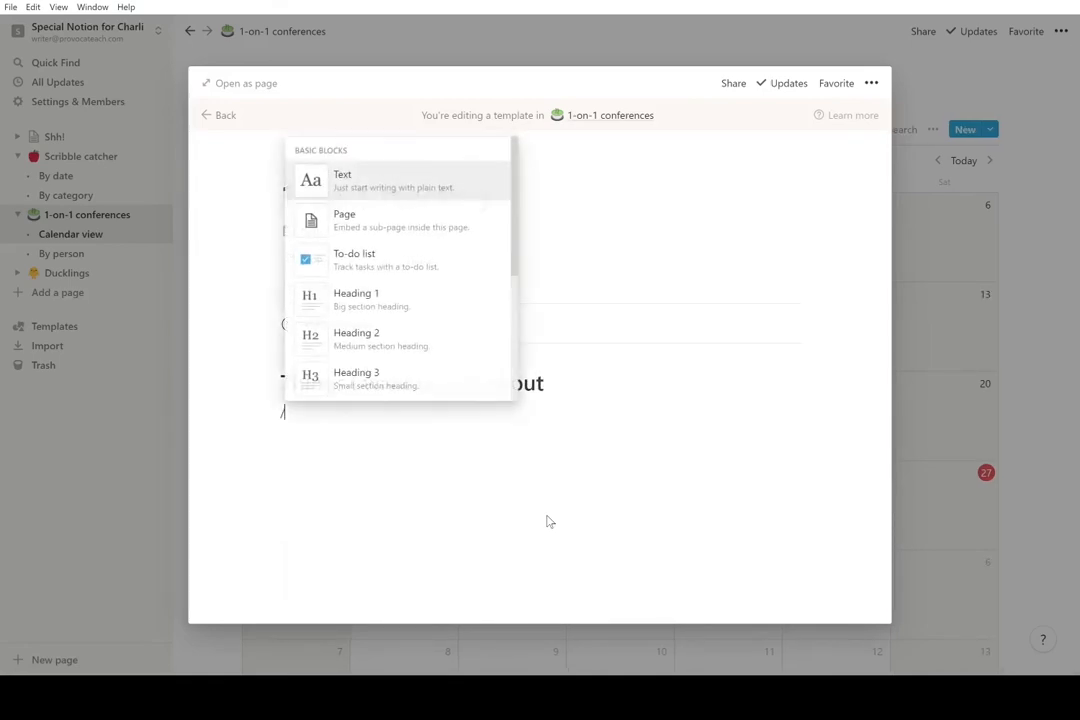
{"action": "left_click", "coordinate": [408, 272]}
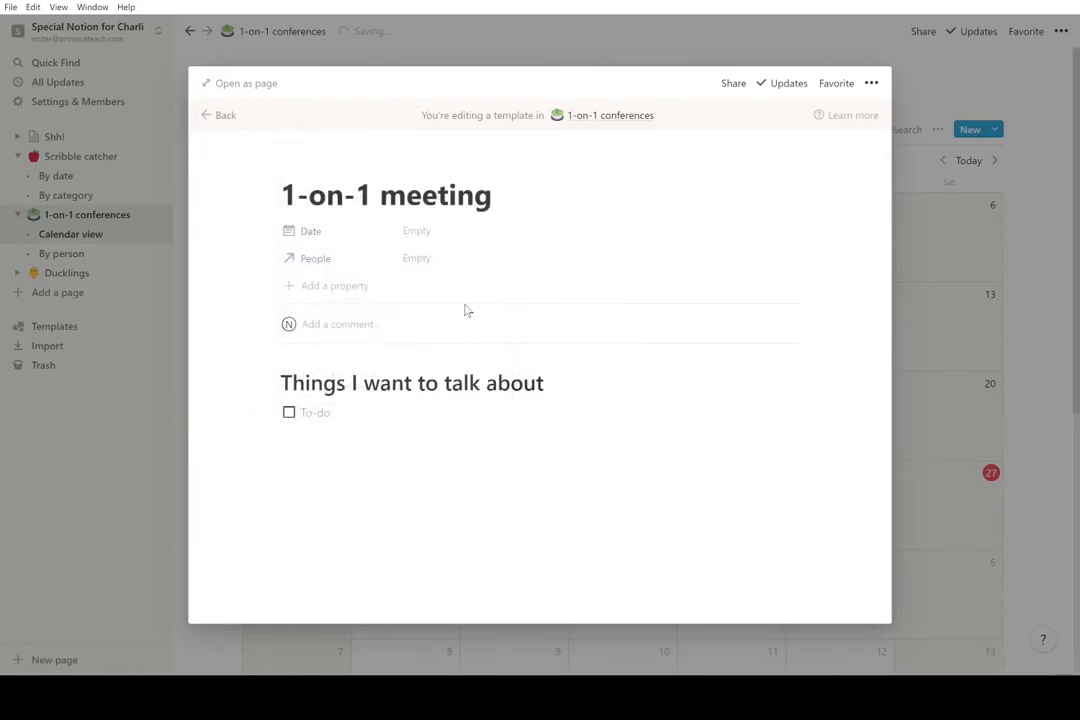
{"action": "type", "text": "Thing 1"}
{"action": "key", "text": "Return"}
{"action": "type", "text": "Thing 2"}
{"action": "key", "text": "Return"}
{"action": "type", "text": "Thing red"}
{"action": "key", "text": "Return"}
{"action": "type", "text": "Thing bl"}
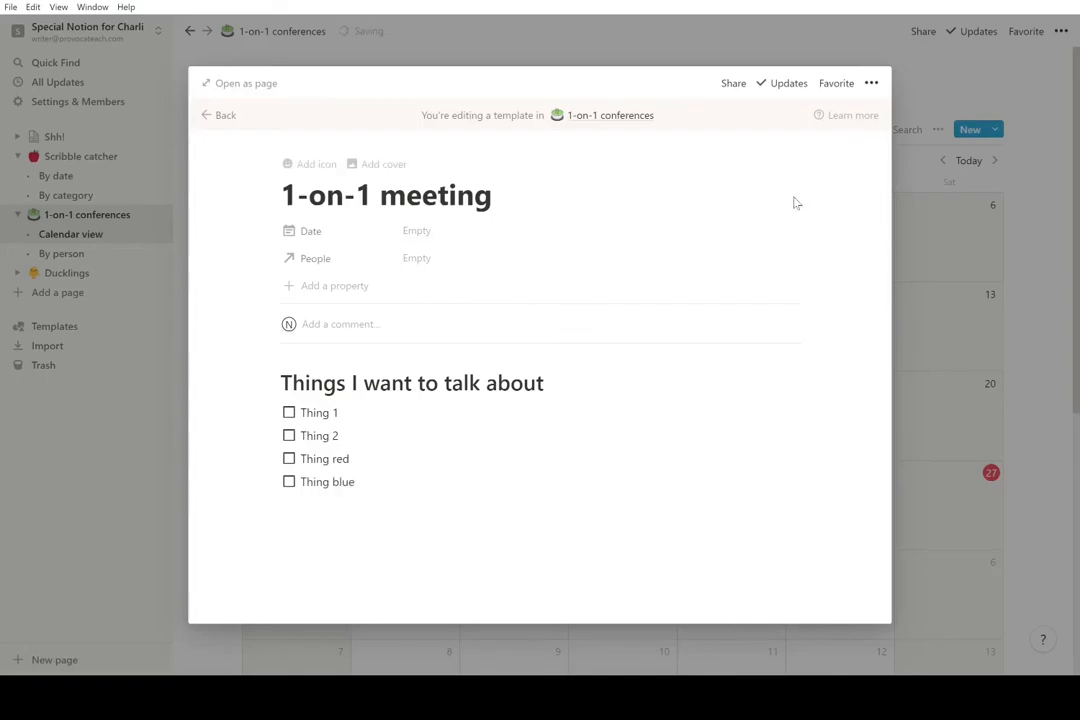
{"action": "left_click", "coordinate": [224, 116]}
- Add a Mar 4 conference linked to a Duckling, built from the 1-on-1 meeting template
{"action": "left_click", "coordinate": [92, 496]}
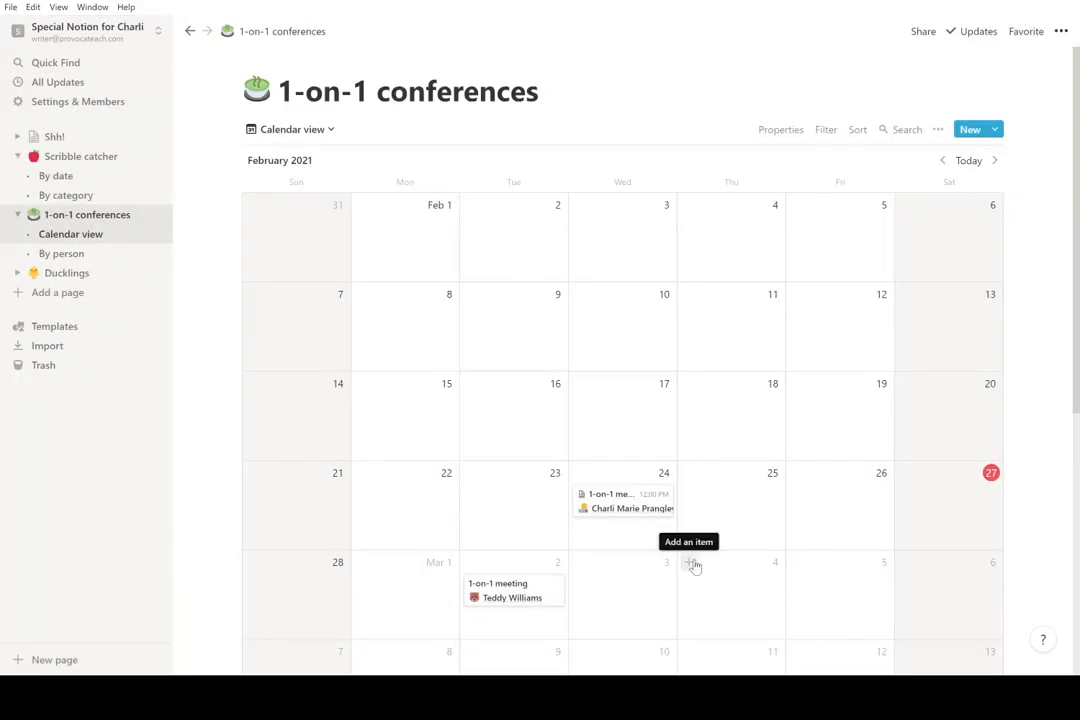
{"action": "left_click", "coordinate": [689, 566]}
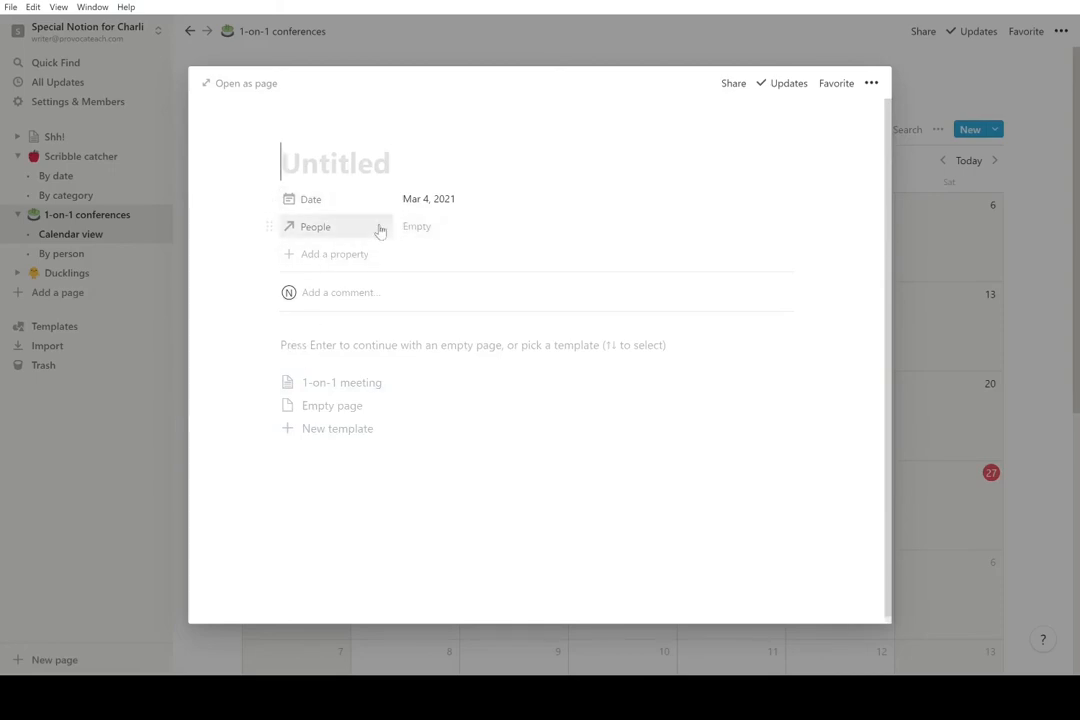
{"action": "left_click", "coordinate": [420, 228]}
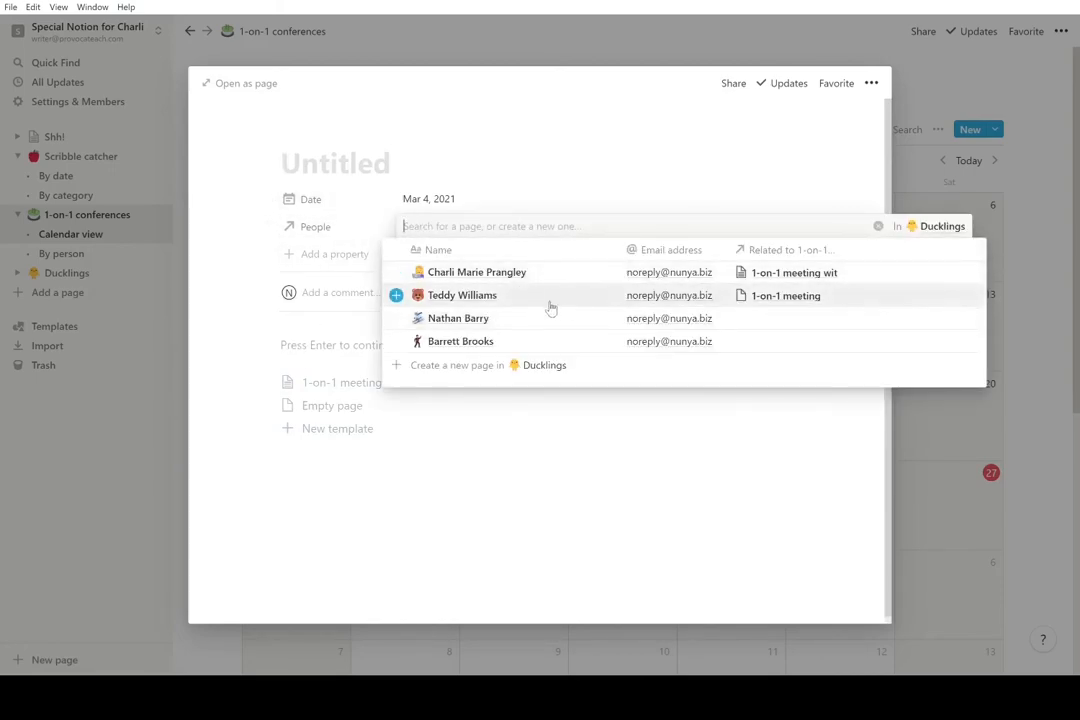
{"action": "left_click", "coordinate": [520, 322]}
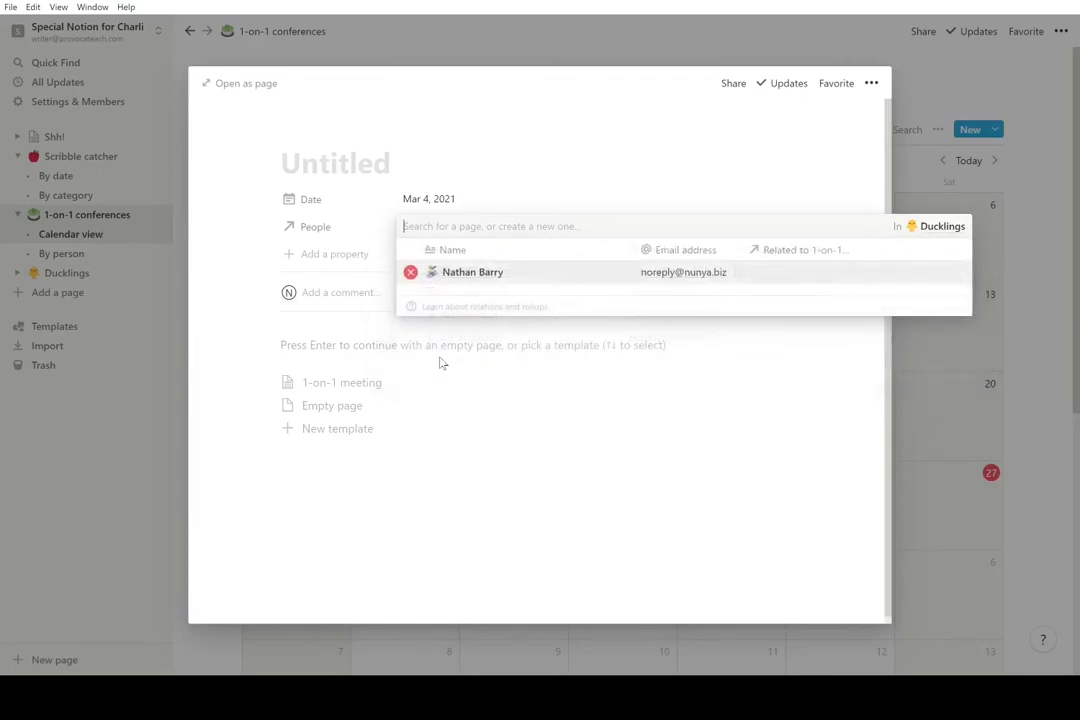
{"action": "left_click", "coordinate": [505, 415]}
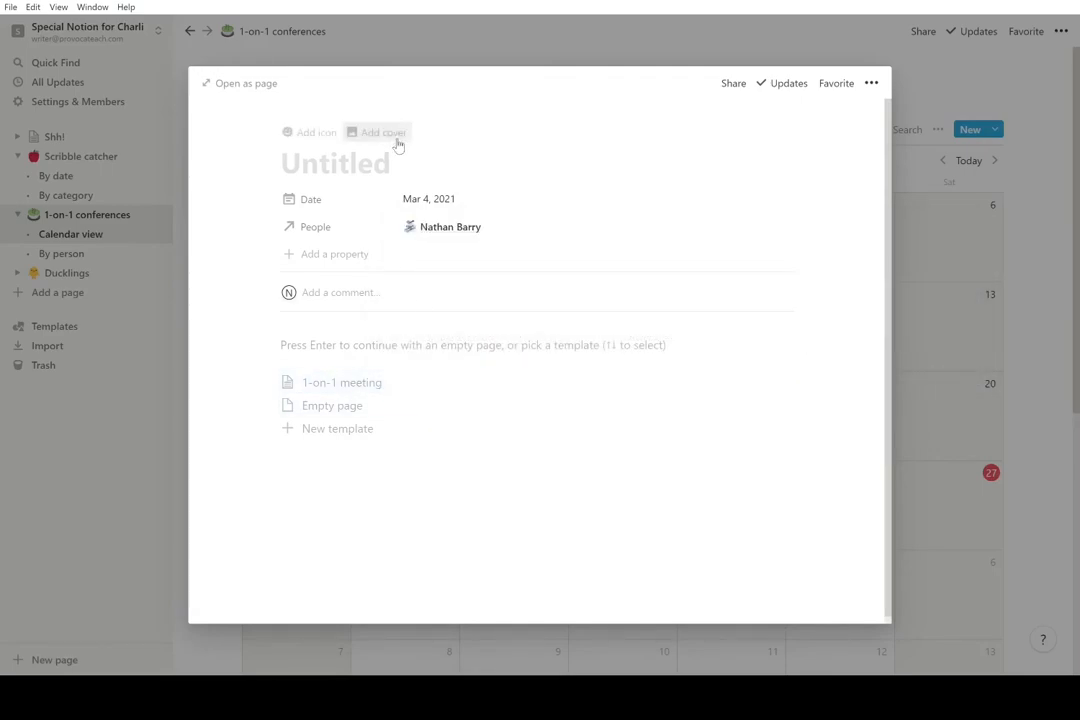
{"action": "left_click", "coordinate": [366, 389]}
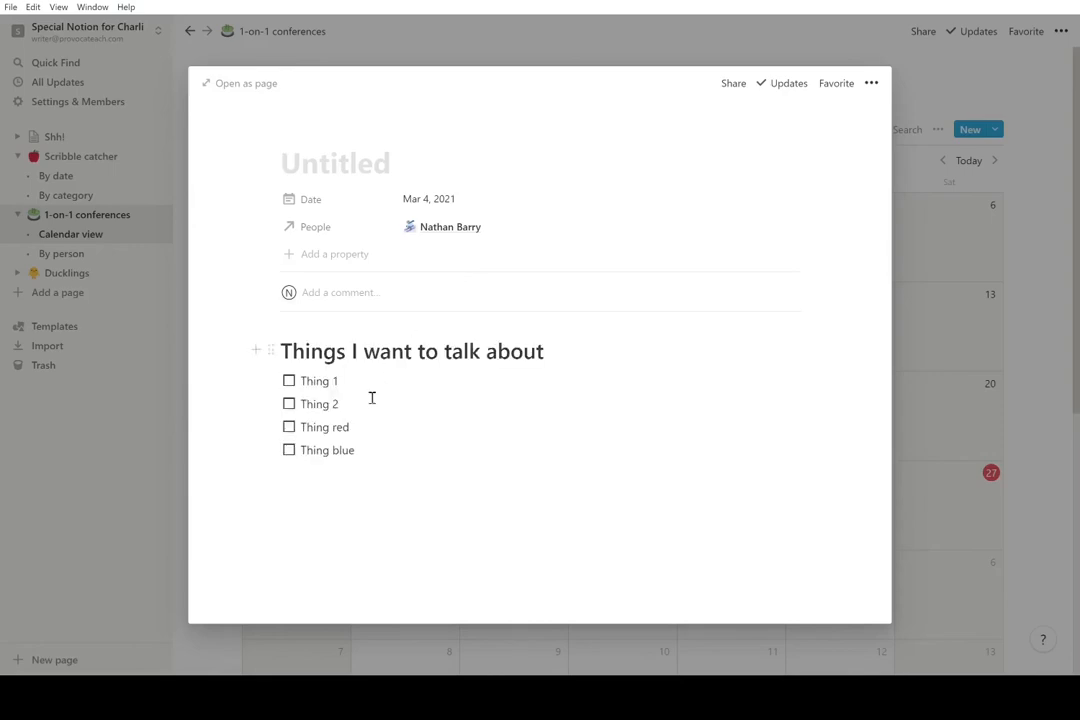
- Clear the Thing blue and Thing red placeholder to-dos from the Mar 4 meeting
{"action": "left_click_drag", "start_coordinate": [358, 451], "coordinate": [302, 459]}
{"action": "key", "text": "BackSpace"}
{"action": "left_click_drag", "start_coordinate": [348, 428], "coordinate": [303, 382]}
{"action": "key", "text": "BackSpace"}
{"action": "key", "text": "BackSpace"}
{"action": "key", "text": "BackSpace"}
{"action": "left_click_drag", "start_coordinate": [357, 448], "coordinate": [310, 393]}
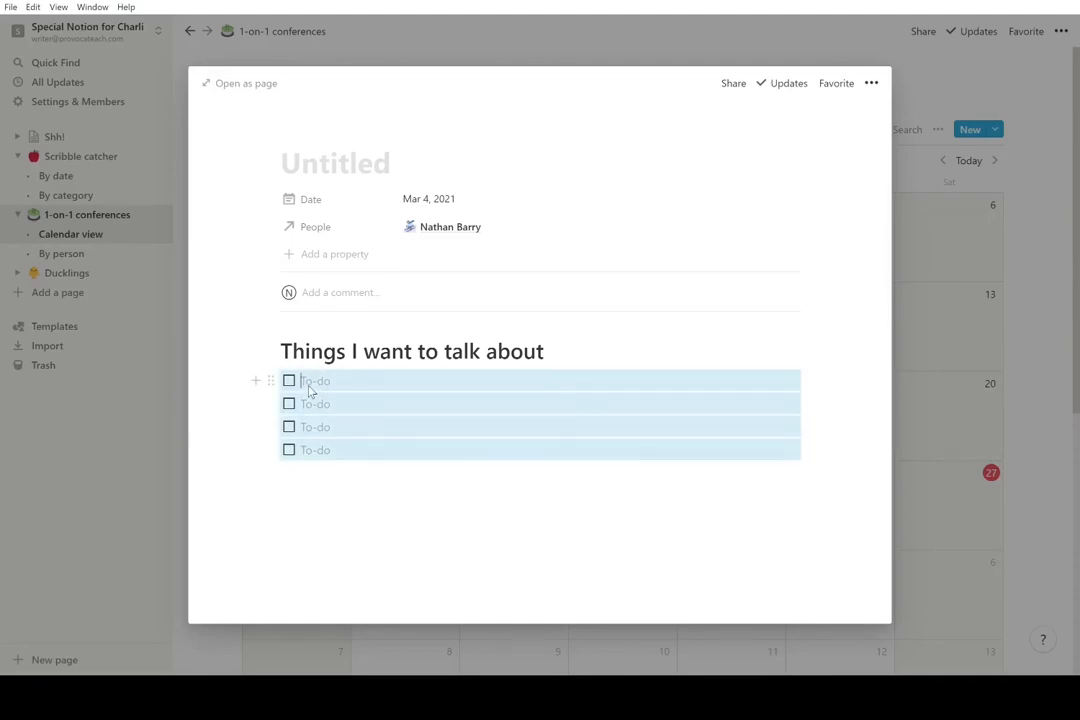
- Fill the to-dos with Tiny houses, Ebooks and App design, removing the unused fourth item
{"action": "left_click", "coordinate": [333, 383]}
{"action": "type", "text": "Tiny houses"}
{"action": "key", "text": "Return"}
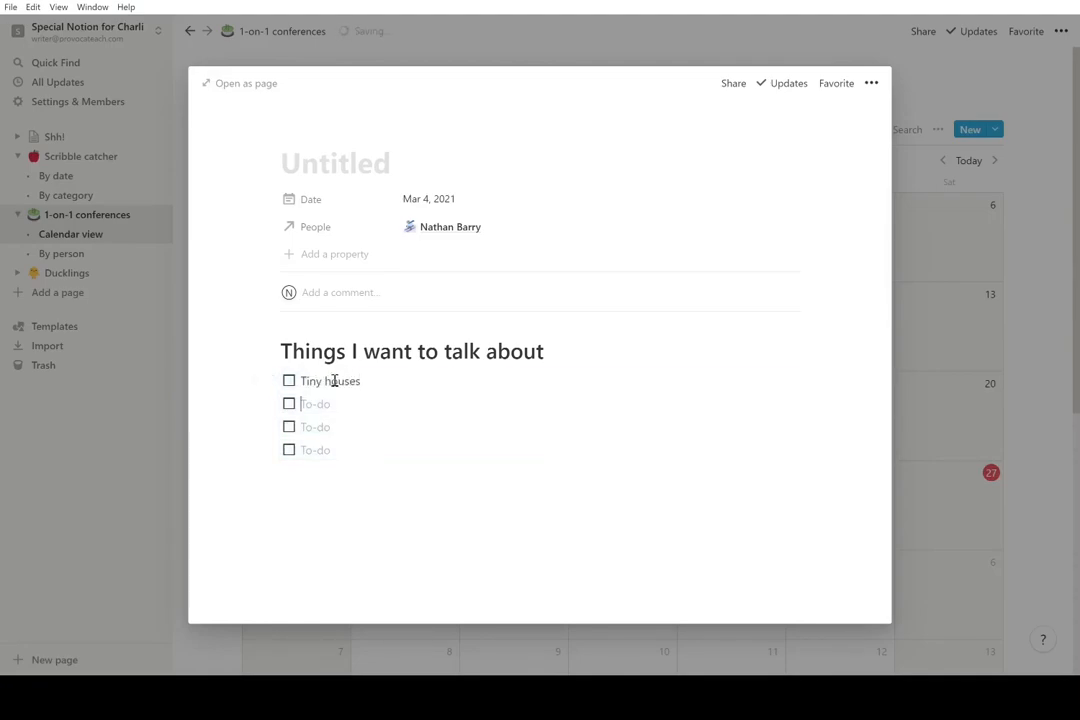
{"action": "type", "text": "eBooks"}
{"action": "key", "text": "BackSpace"}
{"action": "key", "text": "BackSpace"}
{"action": "key", "text": "BackSpace"}
{"action": "key", "text": "BackSpace"}
{"action": "key", "text": "BackSpace"}
{"action": "type", "text": "-b"}
{"action": "key", "text": "BackSpace"}
{"action": "key", "text": "BackSpace"}
{"action": "key", "text": "BackSpace"}
{"action": "type", "text": "Ebooks"}
{"action": "key", "text": "Return"}
{"action": "type", "text": "App design"}
{"action": "key", "text": "Return"}
{"action": "key", "text": "BackSpace"}
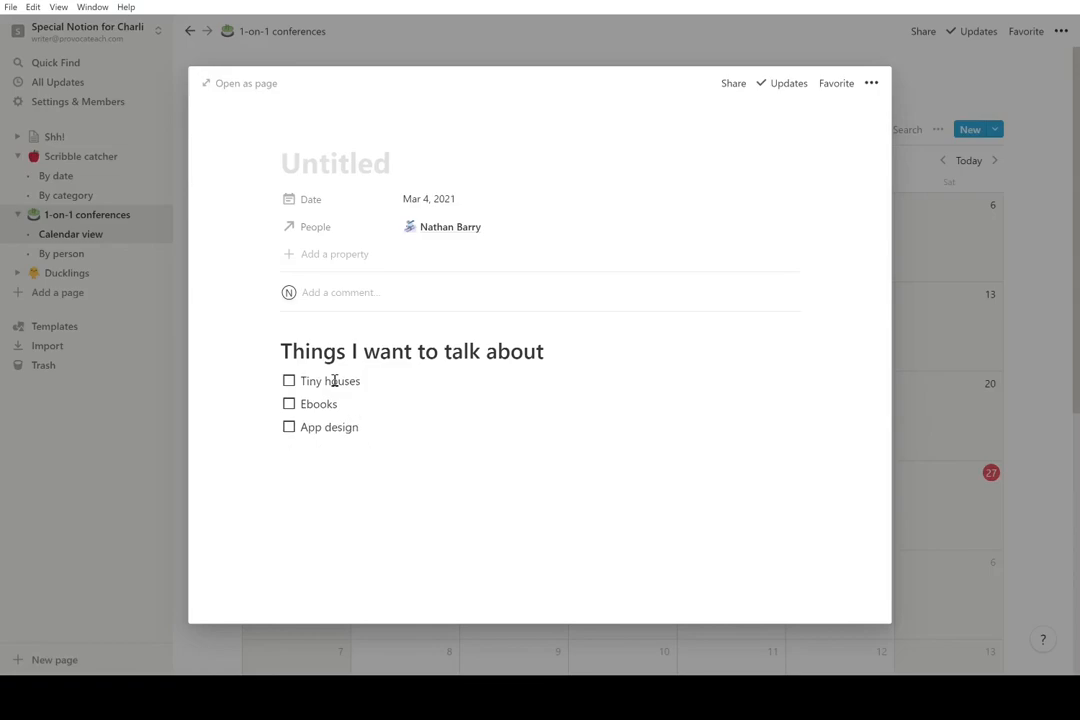
- Title the meeting '1-on-1 meeting' and return to the calendar
{"action": "left_click", "coordinate": [379, 162]}
{"action": "type", "text": "1-on-1 meeting"}
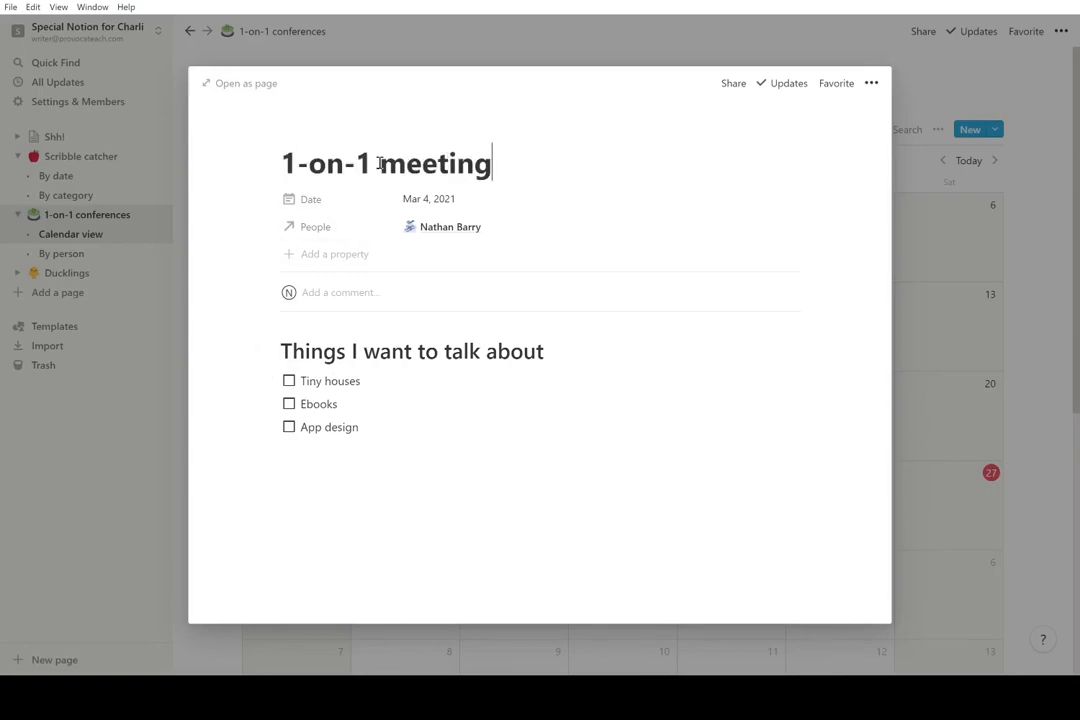
{"action": "left_click", "coordinate": [160, 401]}
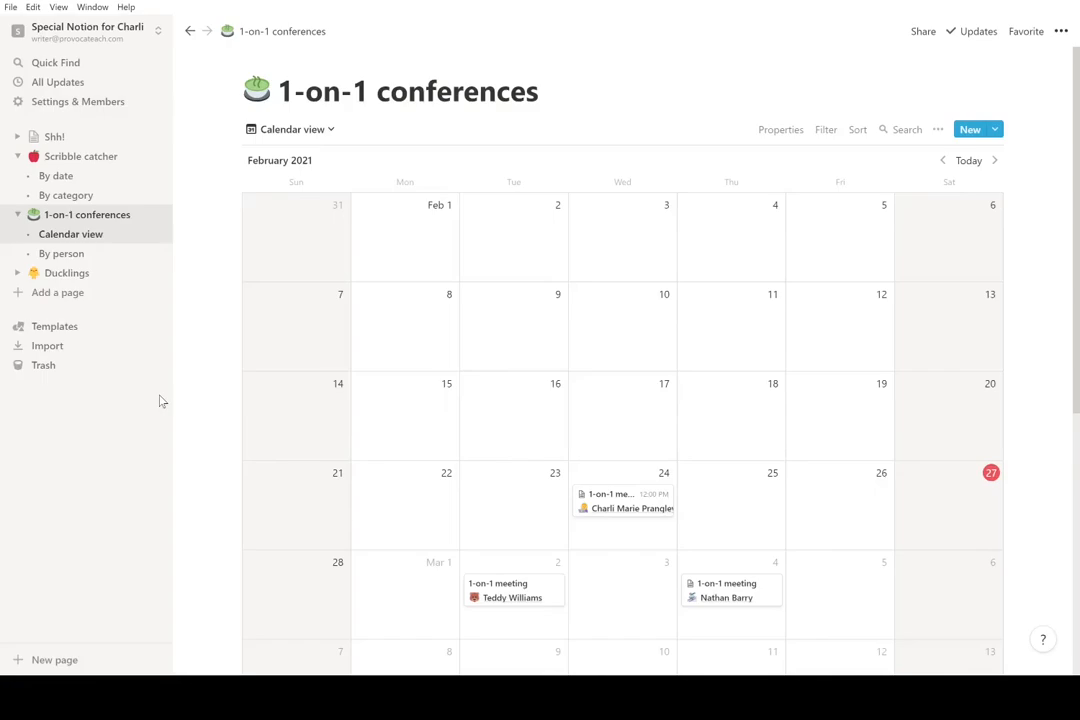
- Switch the 1-on-1 conferences database to its By person table view
{"action": "left_click", "coordinate": [113, 160]}
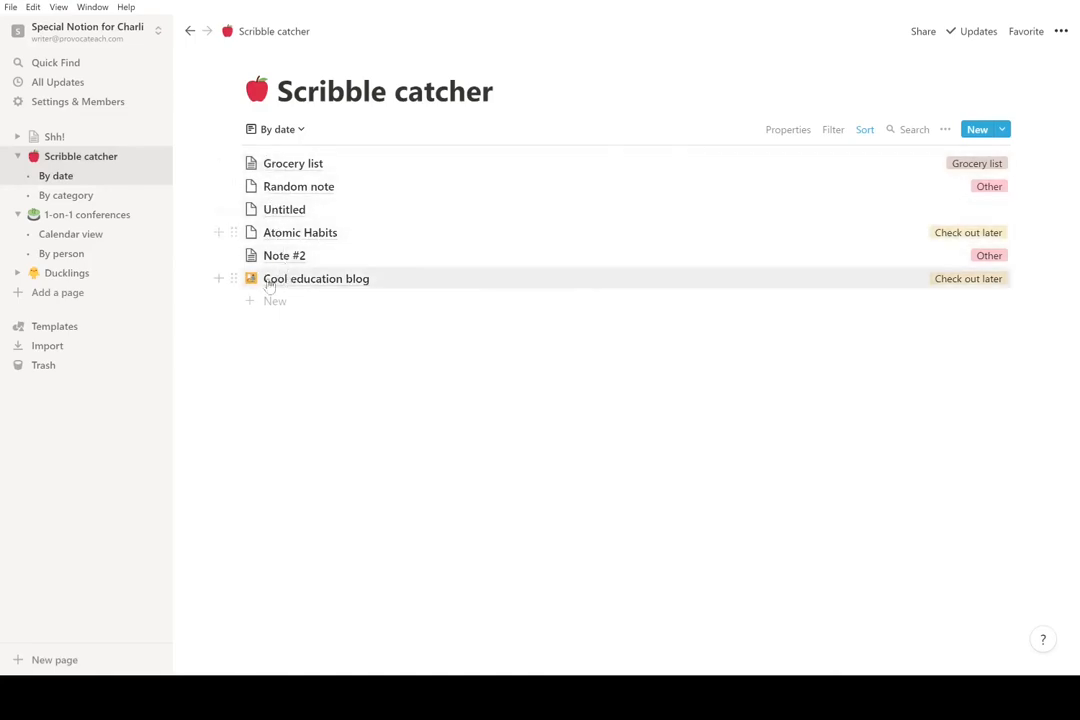
{"action": "left_click", "coordinate": [108, 220]}
{"action": "scroll", "coordinate": [398, 452], "scroll_direction": "down", "scroll_amount": 1}
{"action": "scroll", "coordinate": [398, 452], "scroll_direction": "up", "scroll_amount": 1}
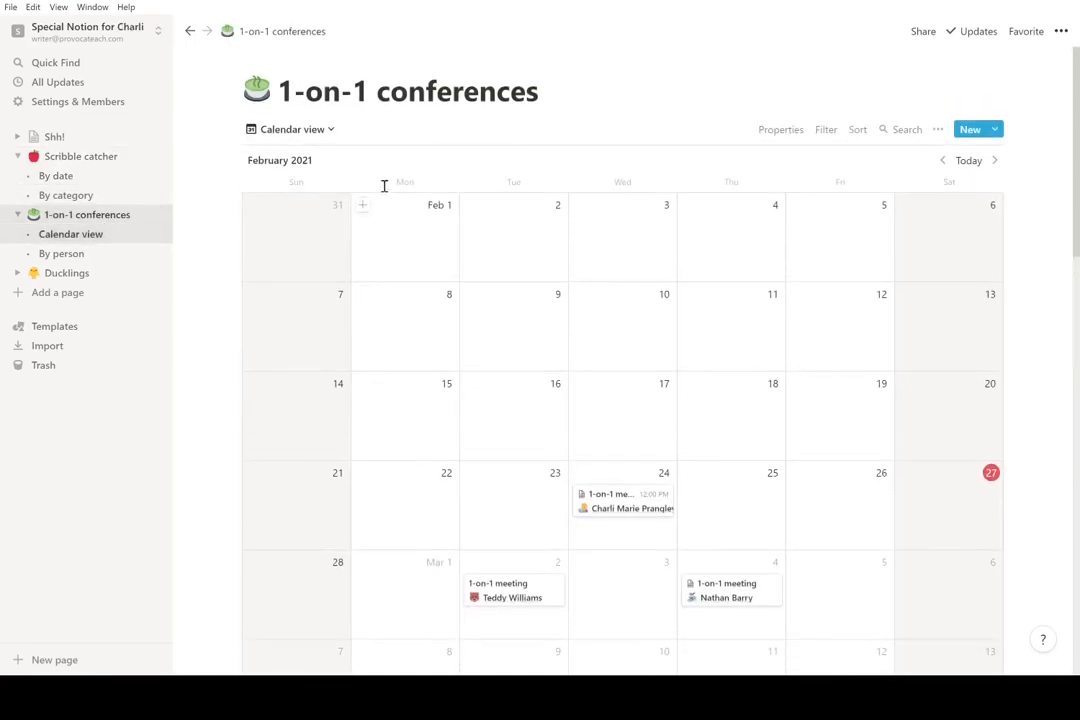
{"action": "left_click", "coordinate": [325, 133]}
{"action": "left_click", "coordinate": [293, 208]}
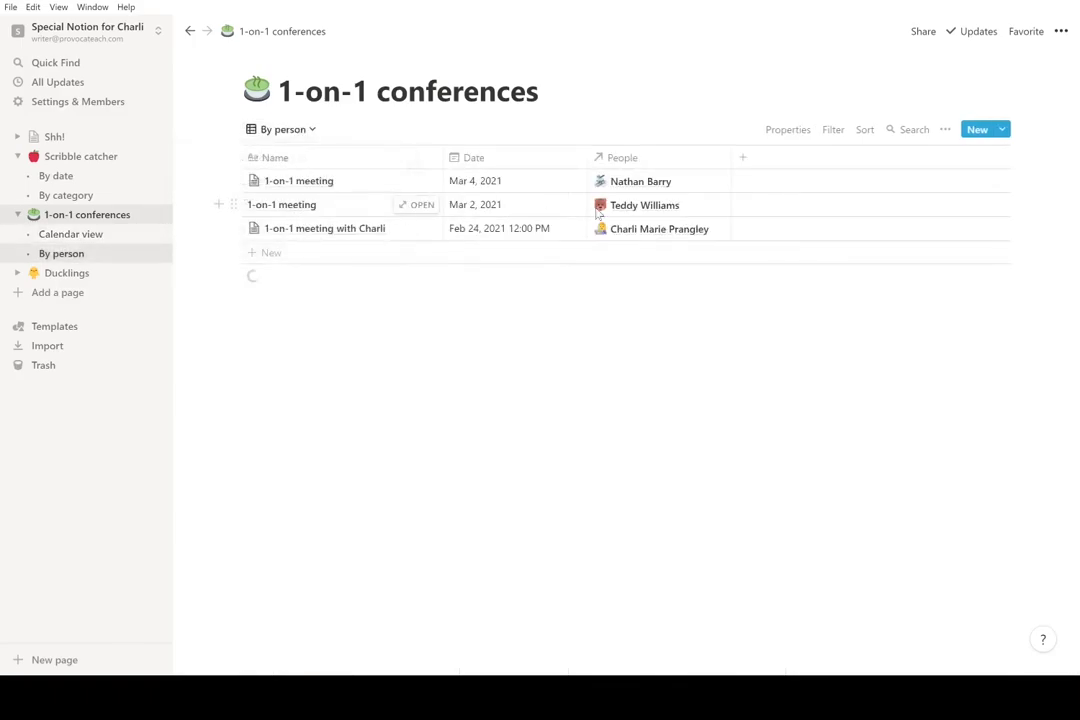
- Sort the By person table by People in ascending order
{"action": "left_click", "coordinate": [864, 131]}
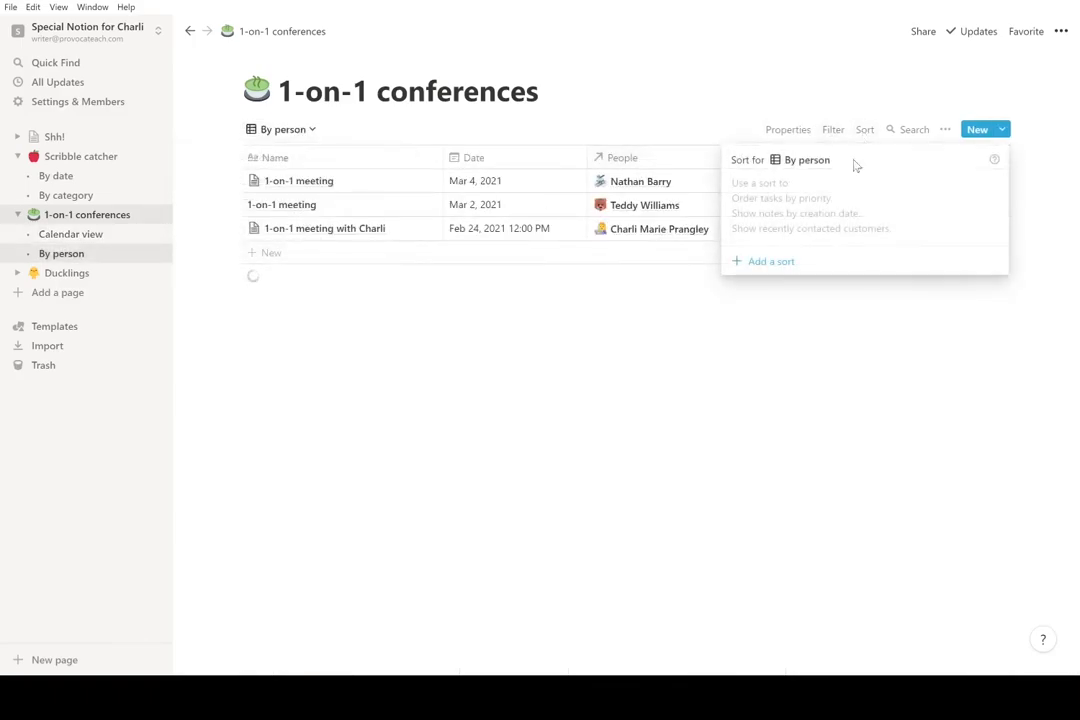
{"action": "left_click", "coordinate": [785, 262]}
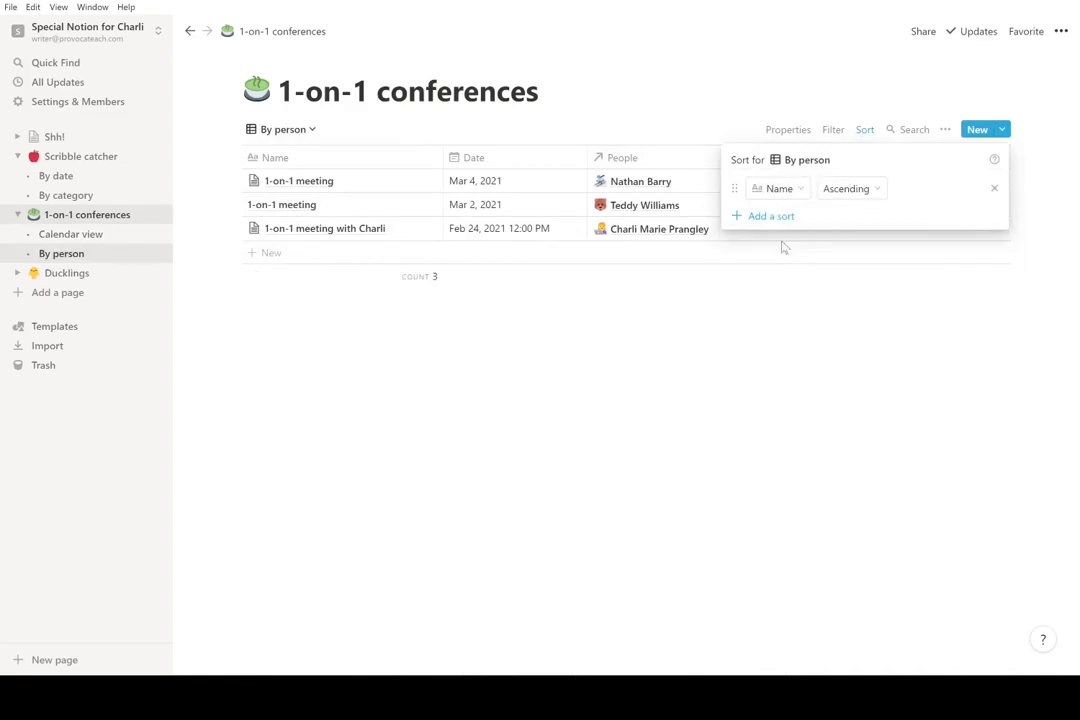
{"action": "left_click", "coordinate": [780, 188]}
{"action": "left_click", "coordinate": [765, 292]}
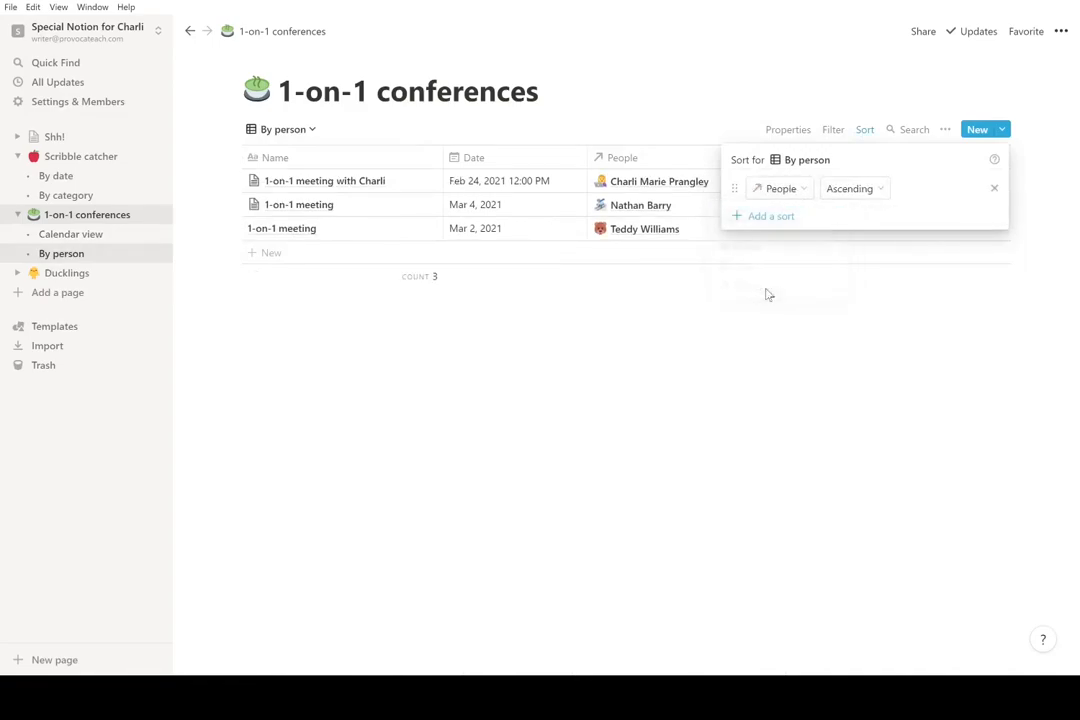
{"action": "left_click", "coordinate": [730, 330]}
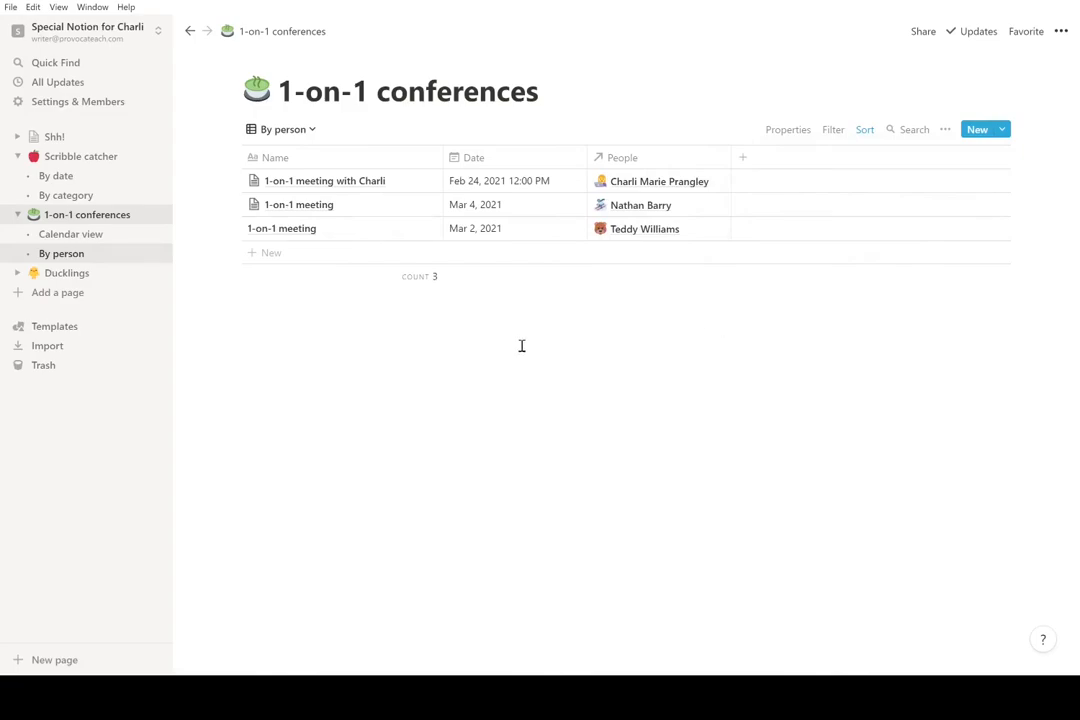
- Widen the Ducklings 'Related to 1-on-1 conferences' column, collapse sidebar sub-views, return to 1-on-1 conferences
{"action": "left_click", "coordinate": [96, 272]}
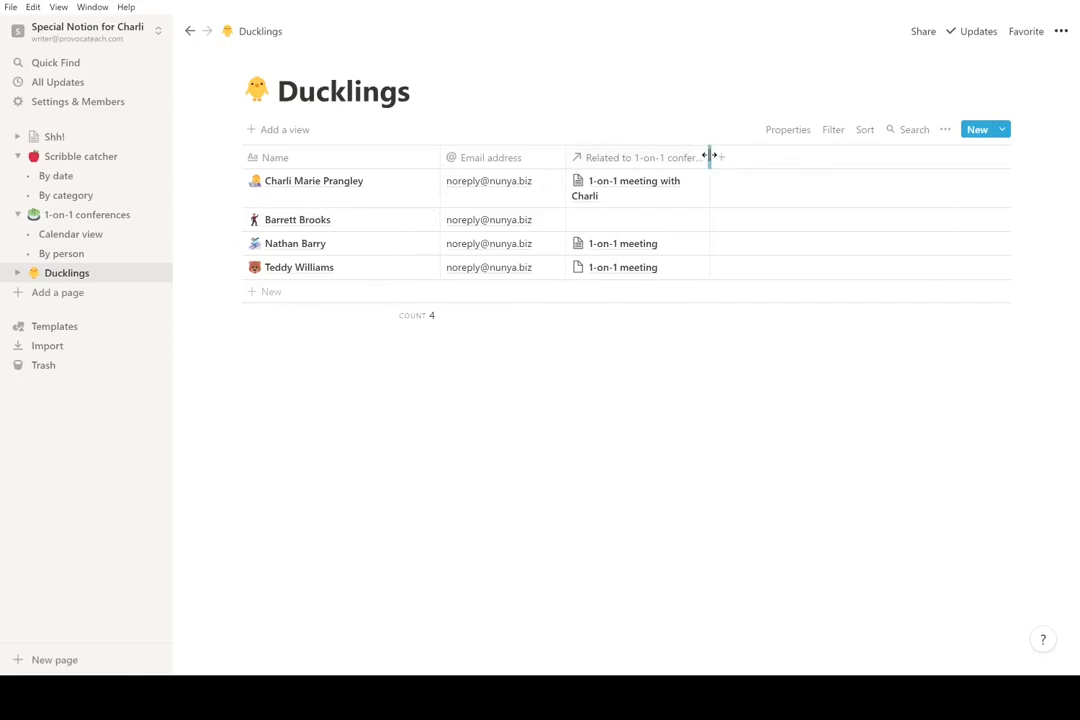
{"action": "left_click_drag", "start_coordinate": [711, 157], "coordinate": [736, 158]}
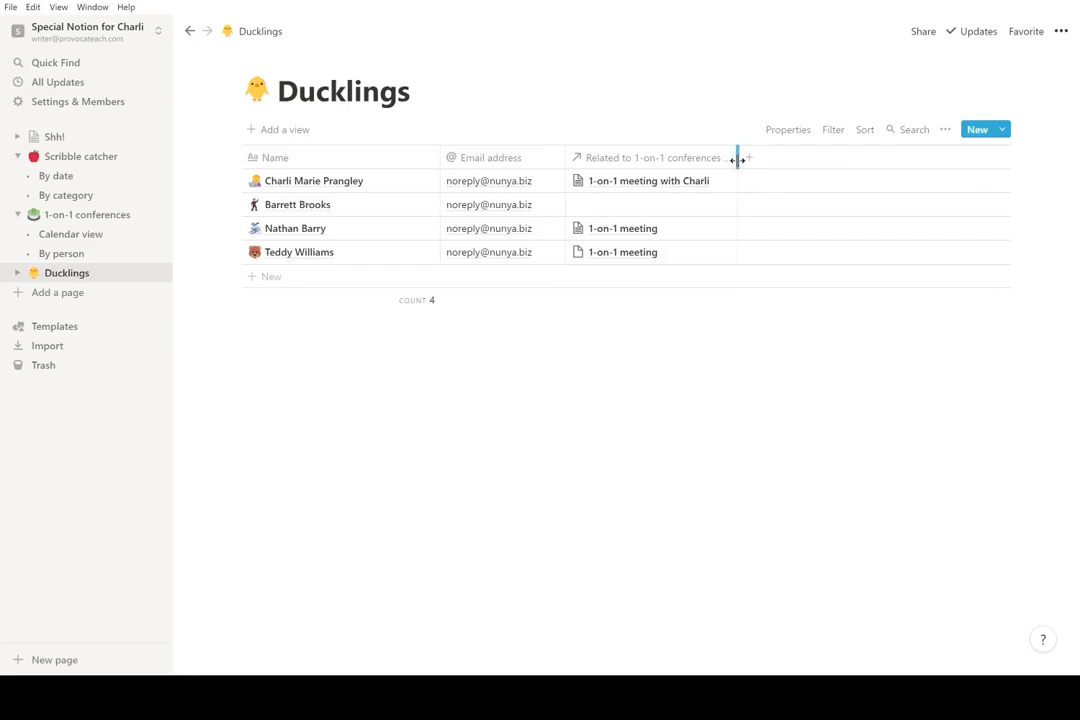
{"action": "left_click", "coordinate": [17, 214]}
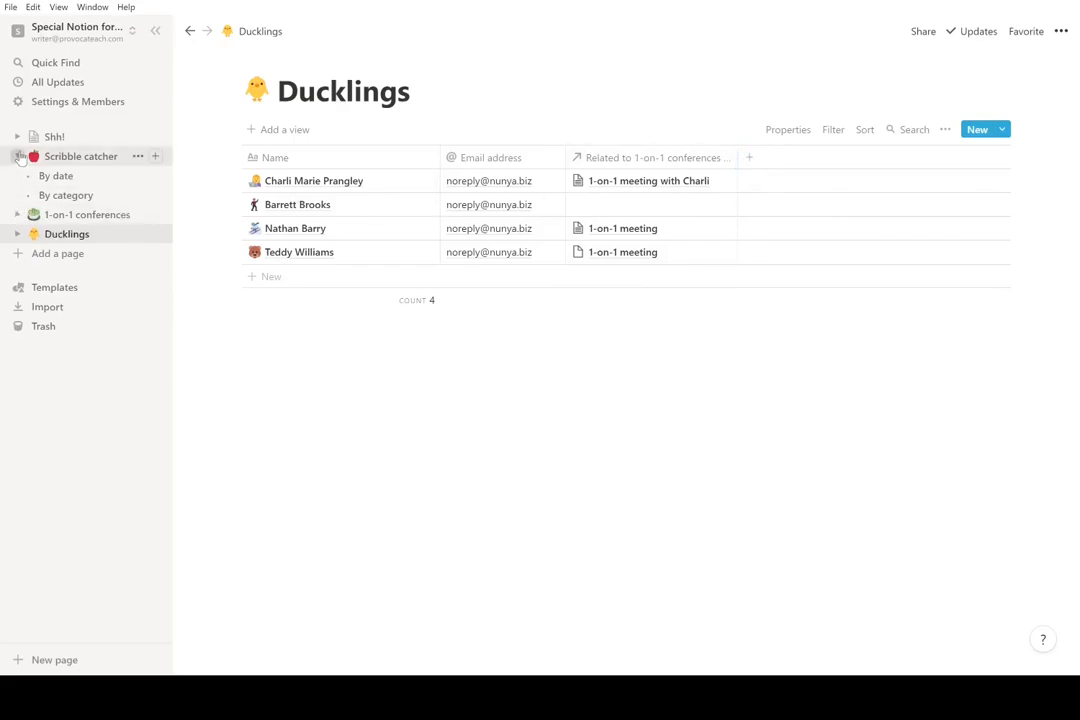
{"action": "left_click", "coordinate": [18, 156]}
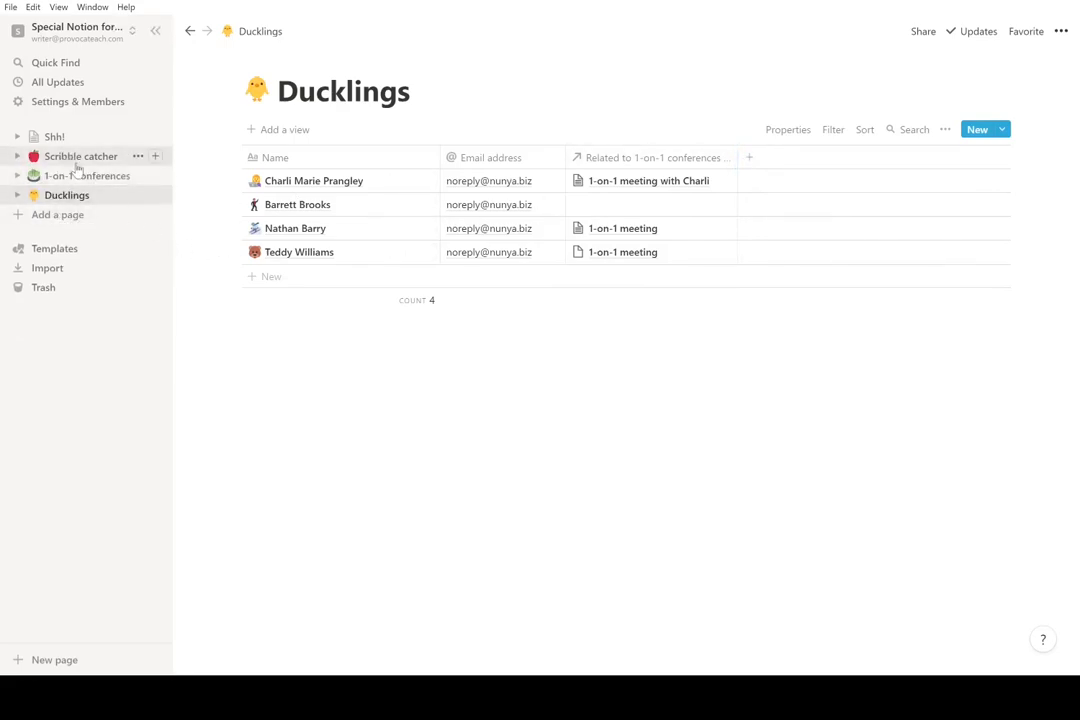
{"action": "left_click", "coordinate": [84, 175]}
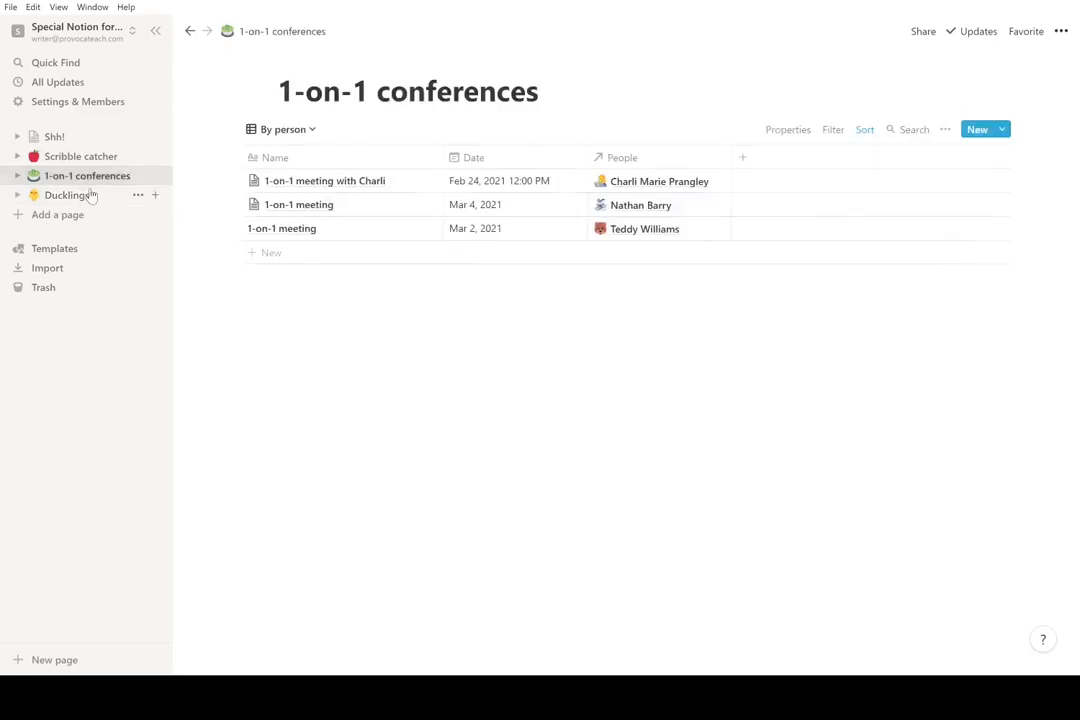
{"action": "left_click", "coordinate": [60, 250]}
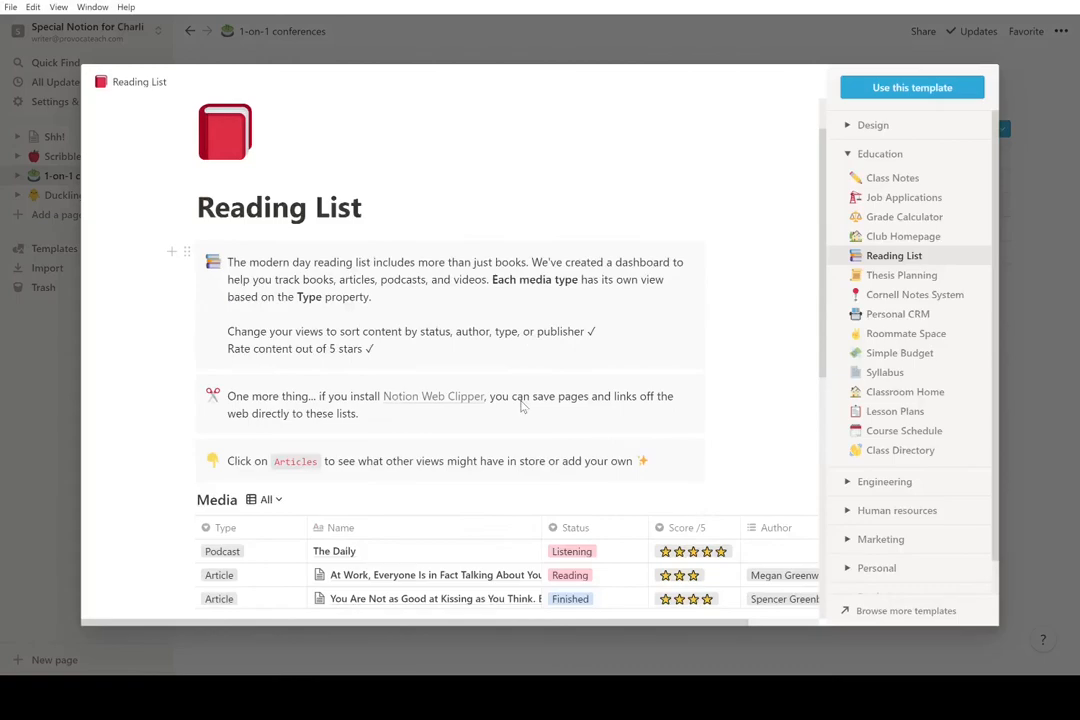
{"action": "scroll", "coordinate": [560, 418], "scroll_direction": "down", "scroll_amount": 5}
{"action": "scroll", "coordinate": [581, 424], "scroll_direction": "right", "scroll_amount": 6}
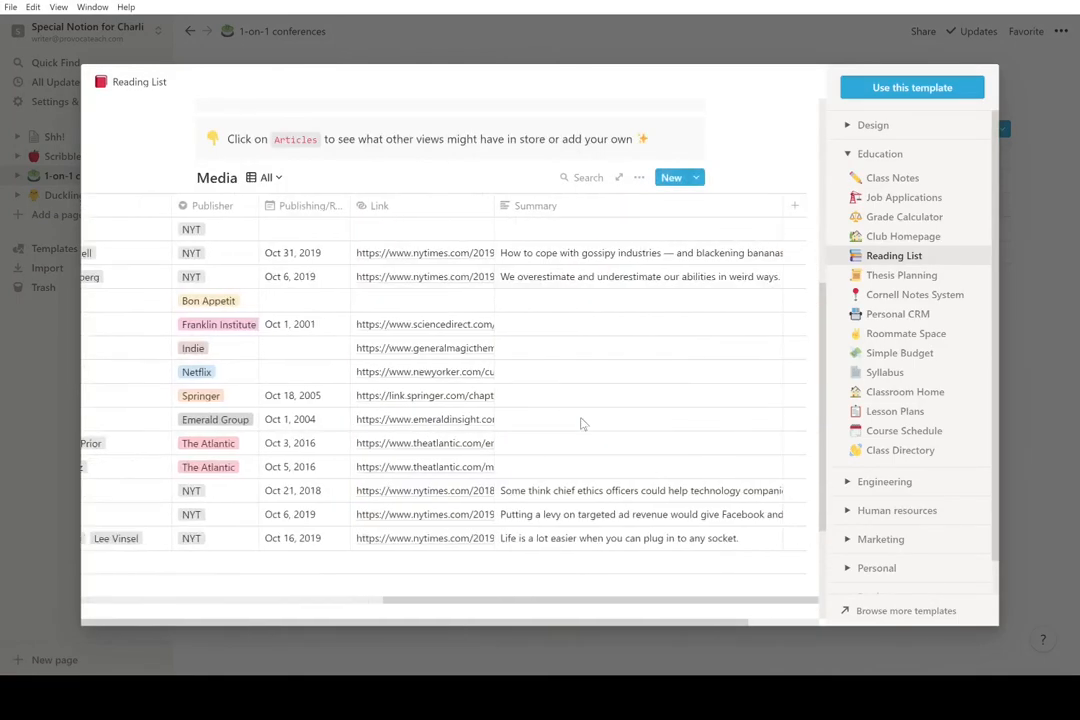
{"action": "left_click", "coordinate": [10, 485]}
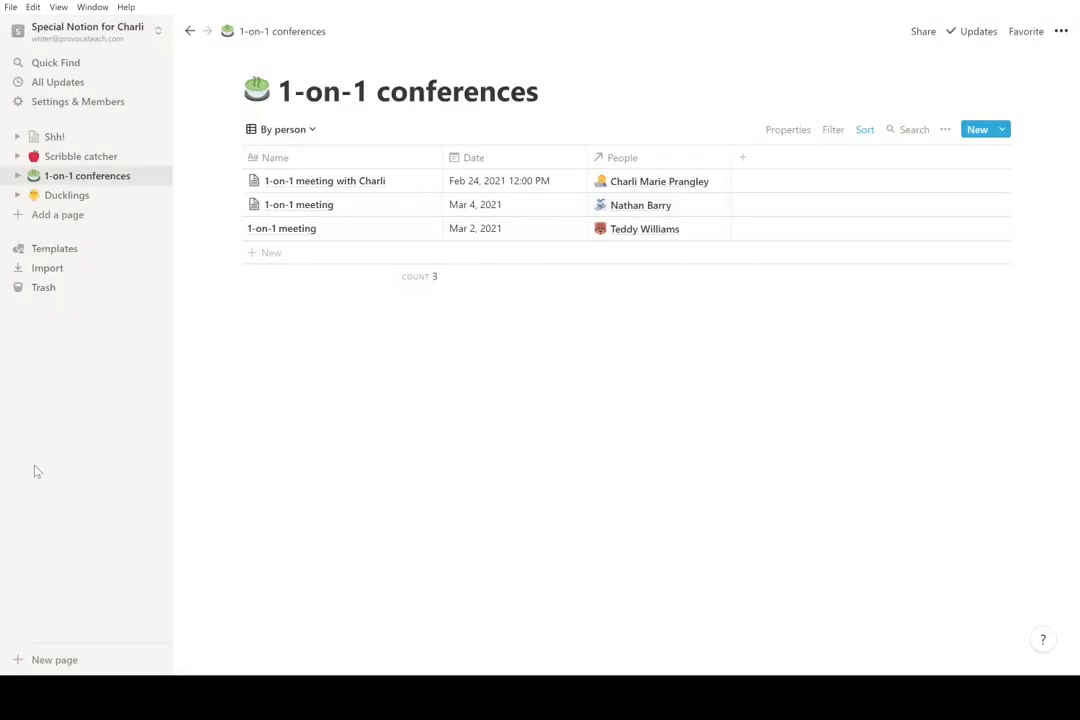